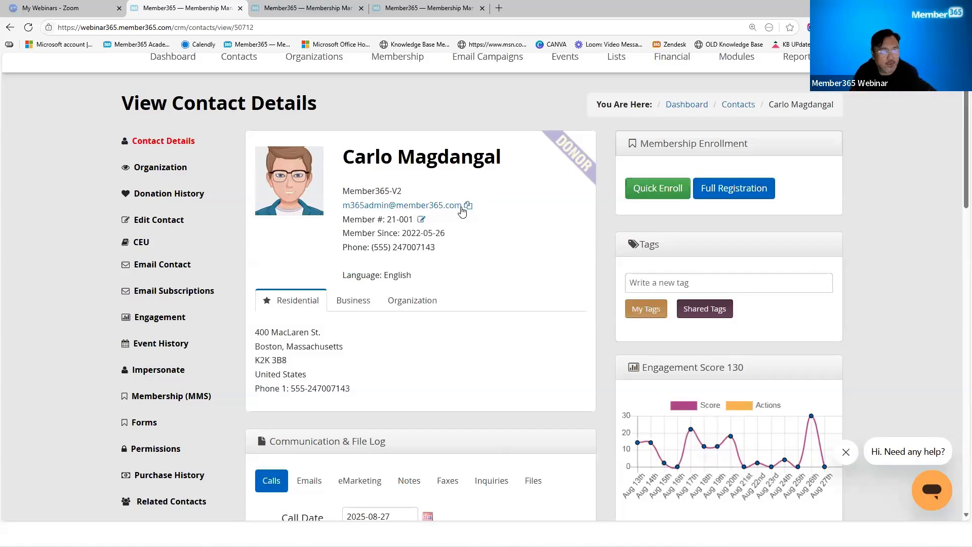
Review the available shared tags and personal tags for the contact, closing both tag lists without applying any
scroll(532, 267, up, 1)
scroll(533, 267, down, 1)
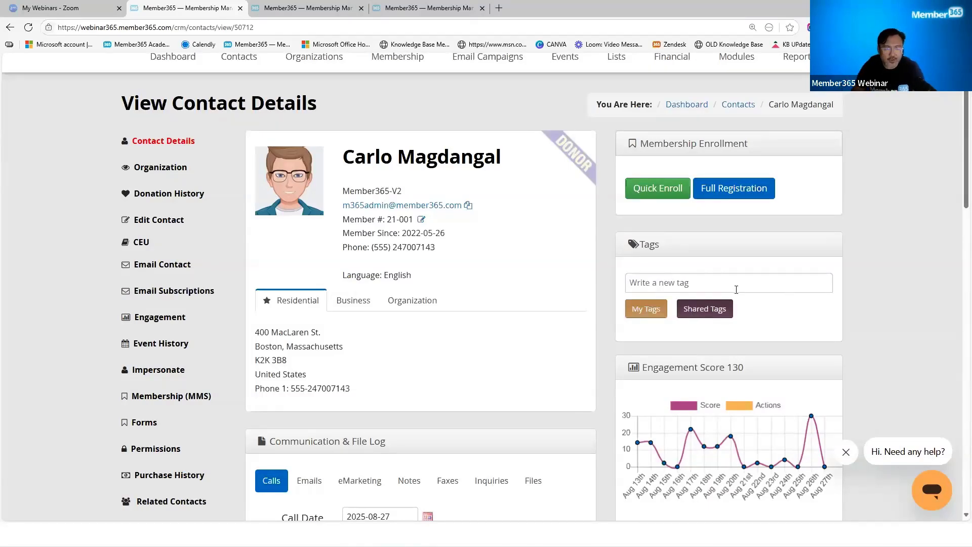
click(716, 313)
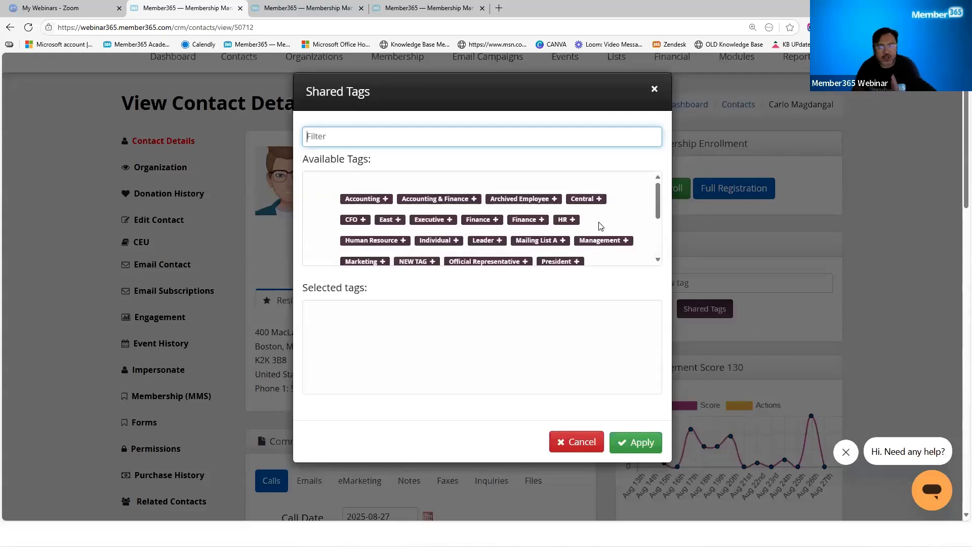
click(581, 442)
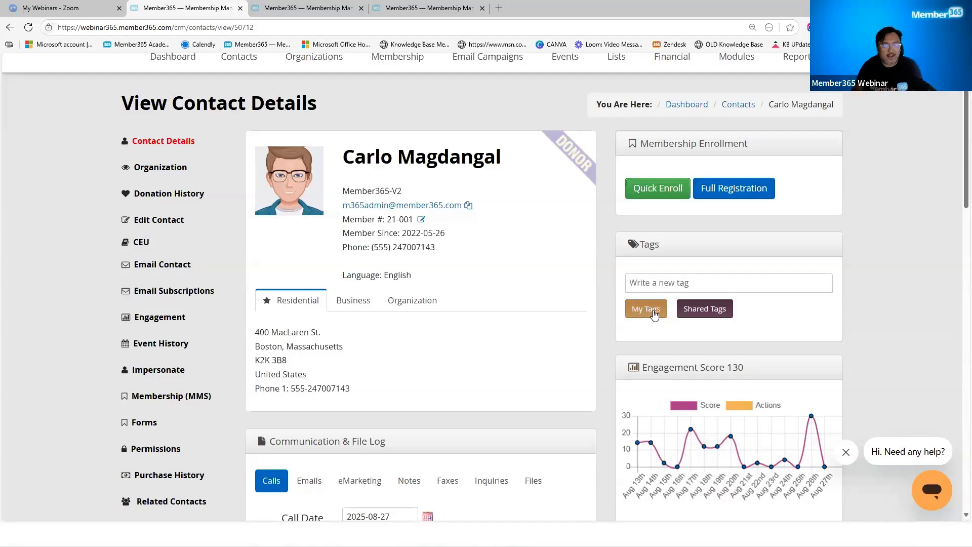
click(653, 313)
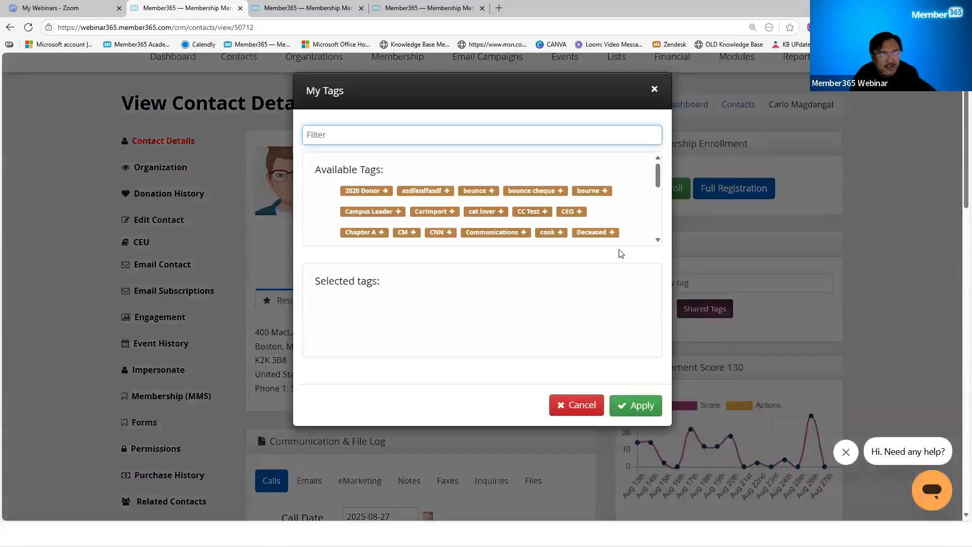
drag(656, 177, 618, 366)
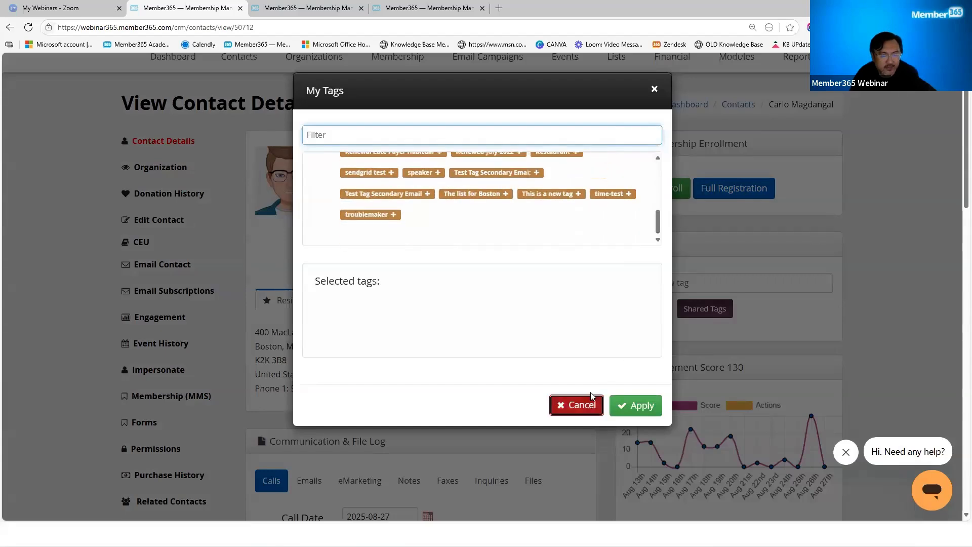
click(582, 403)
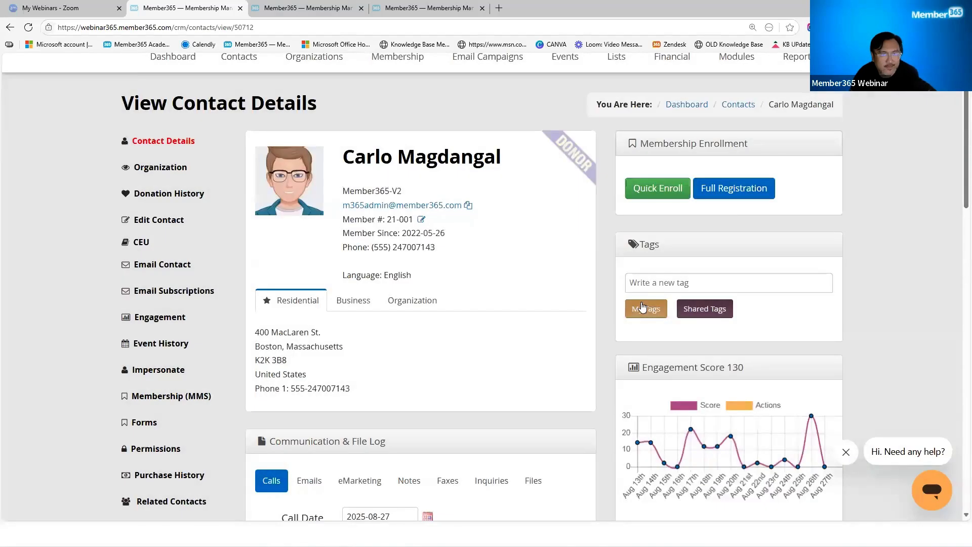
Create a new personal tag named Candidate on the contact, then remove it from the contact record
click(658, 282)
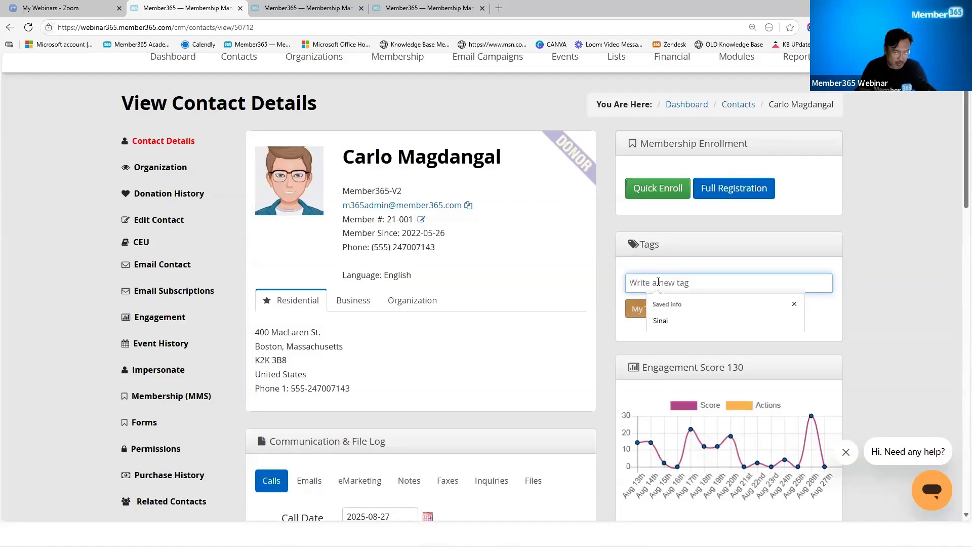
text(Candi)
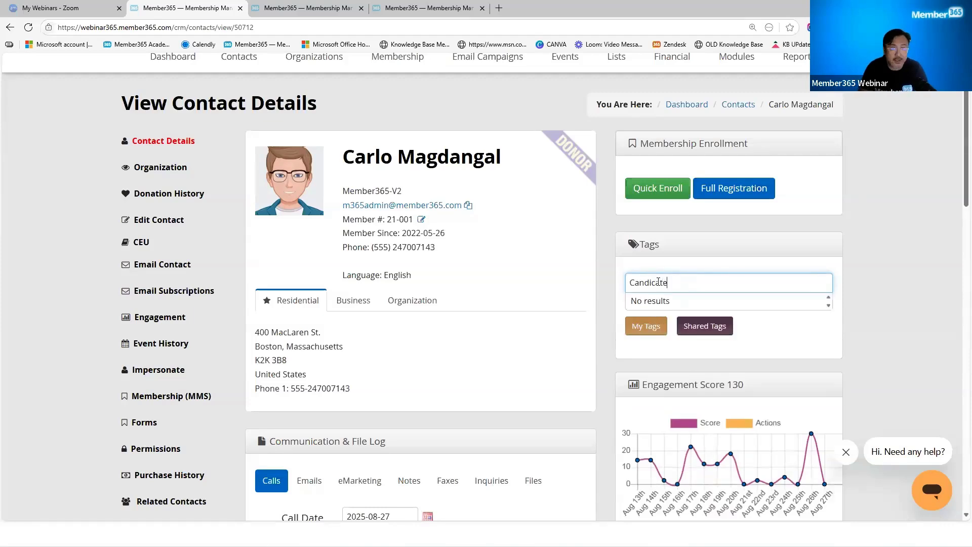
text(date)
key(Return)
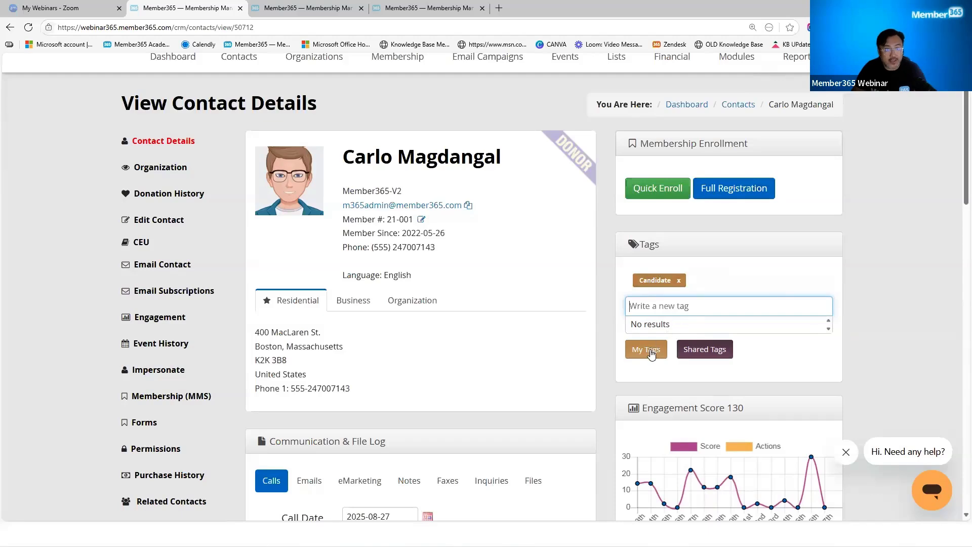
click(679, 281)
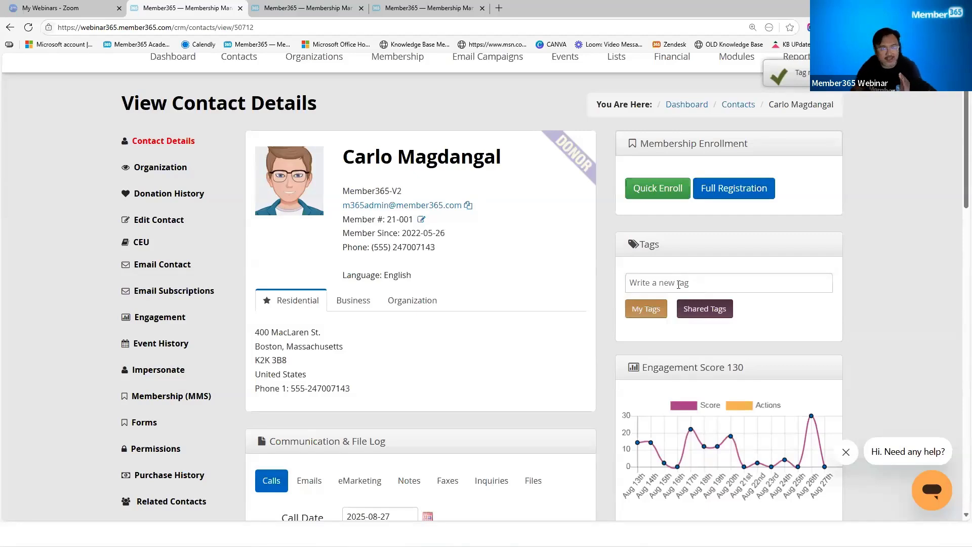
View the personal contact and organization tags in the administrator's own profile using the second browser tab, then return to the dashboard
scroll(532, 117, up, 1)
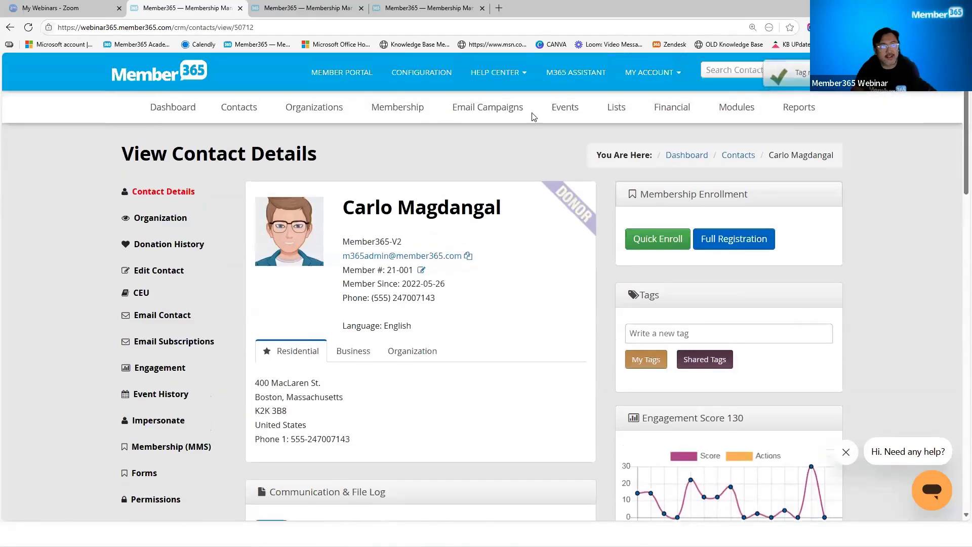
click(670, 83)
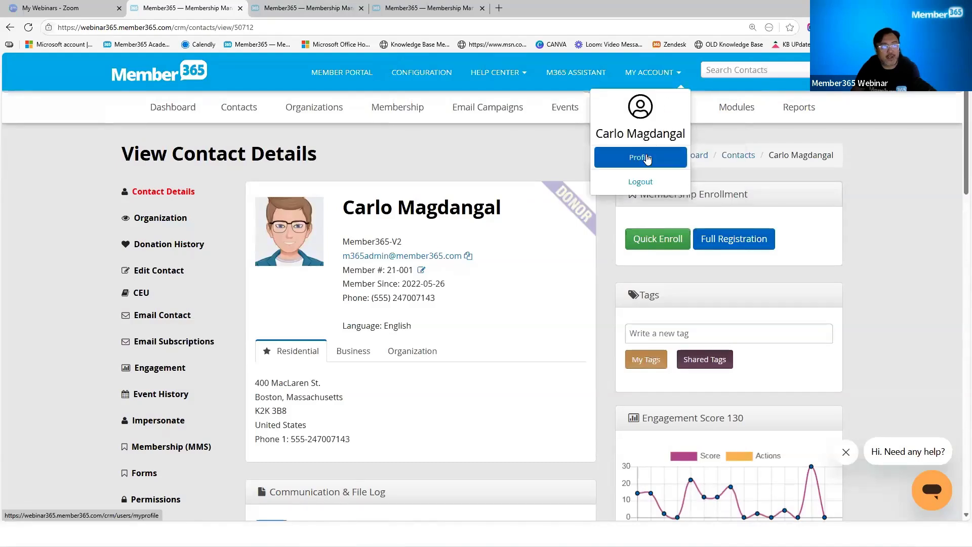
click(308, 9)
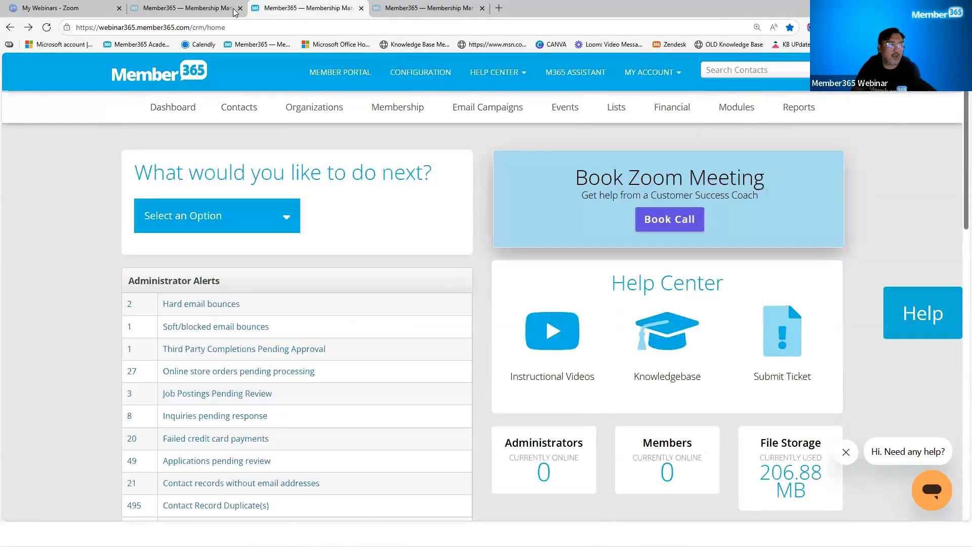
click(205, 9)
click(317, 15)
click(653, 81)
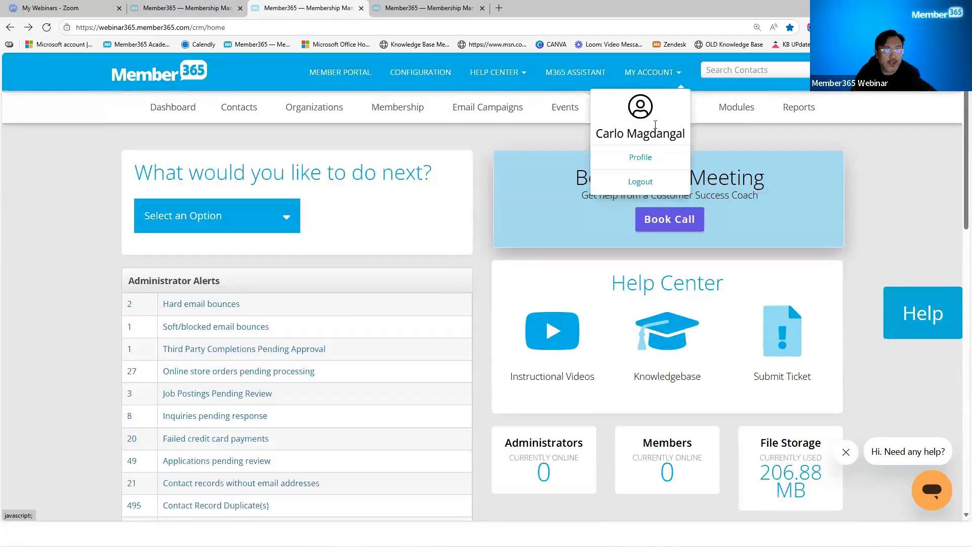
click(645, 156)
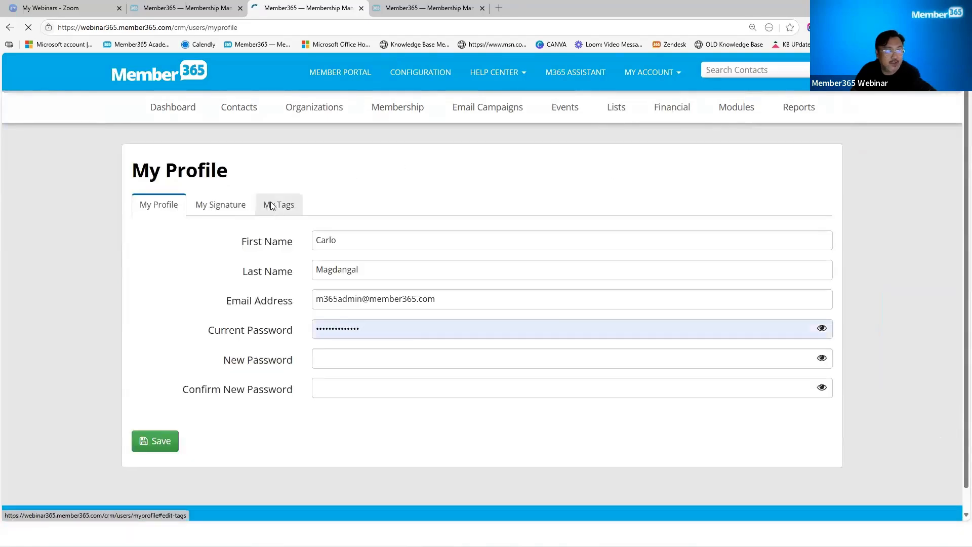
click(272, 205)
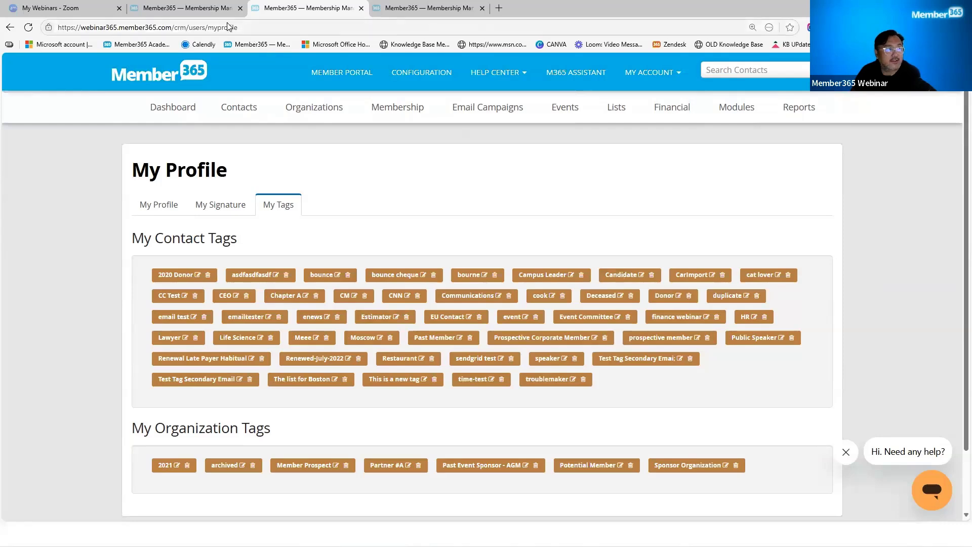
click(178, 108)
Back on the contact record, apply the shared tag Speaker to the contact
click(192, 8)
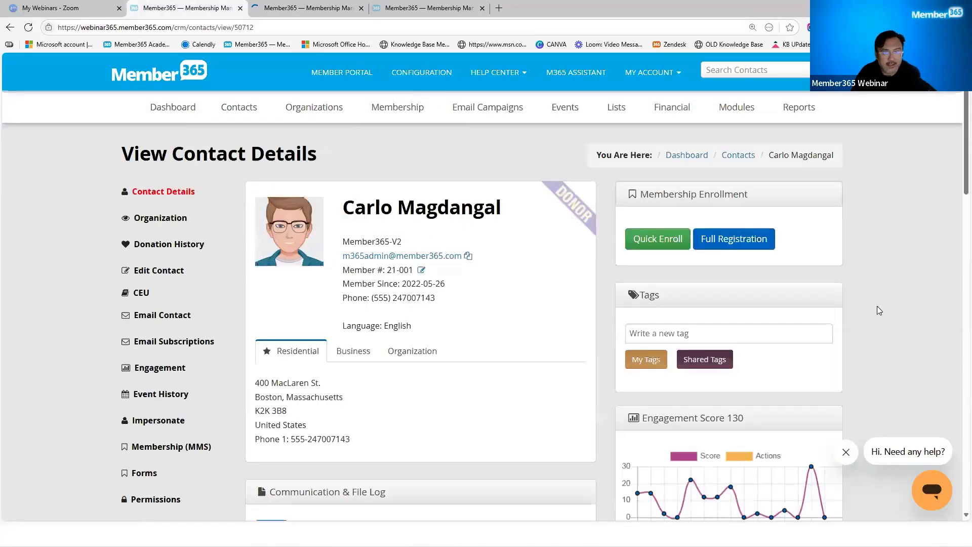
click(717, 366)
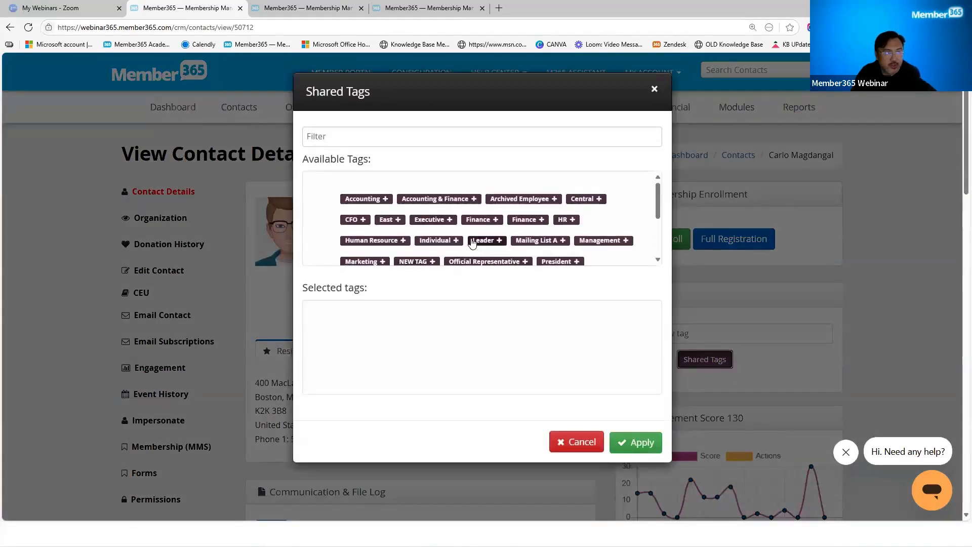
scroll(472, 242, down, 1)
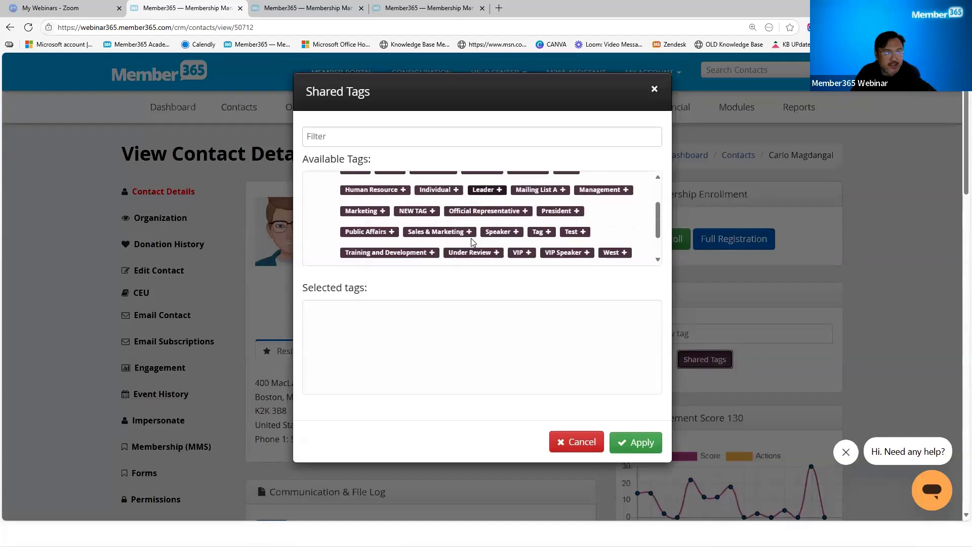
click(498, 233)
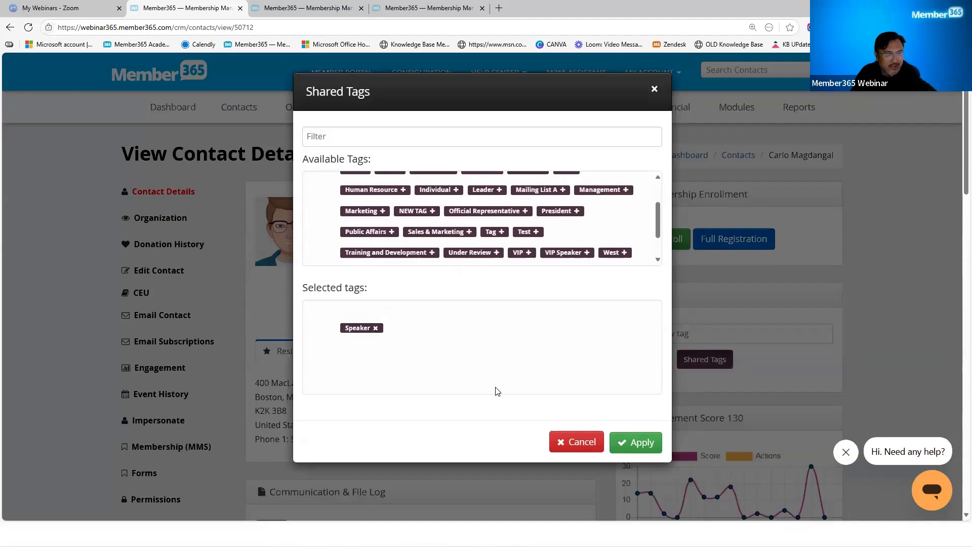
click(642, 443)
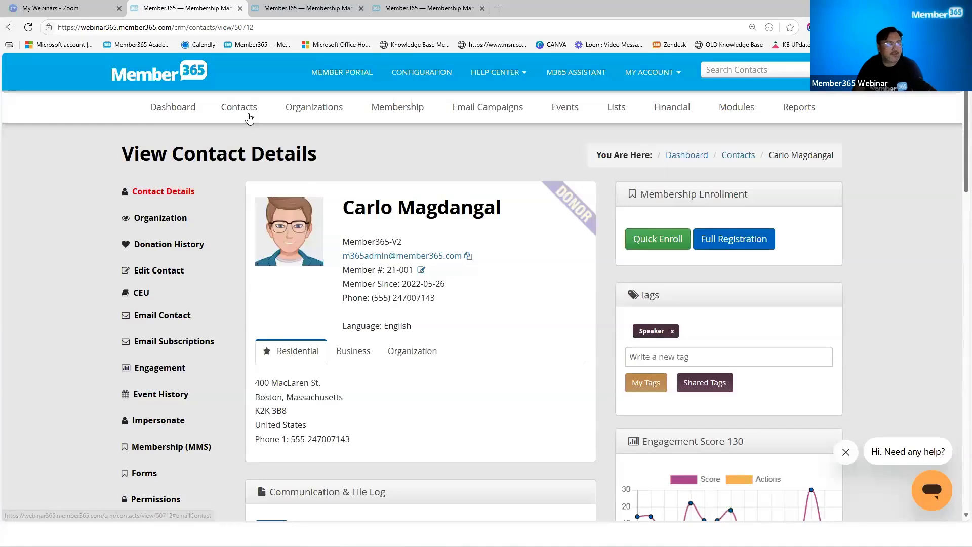
In the second browser tab, open the Shared Tags management page from the contact settings
mouse_move(248, 116)
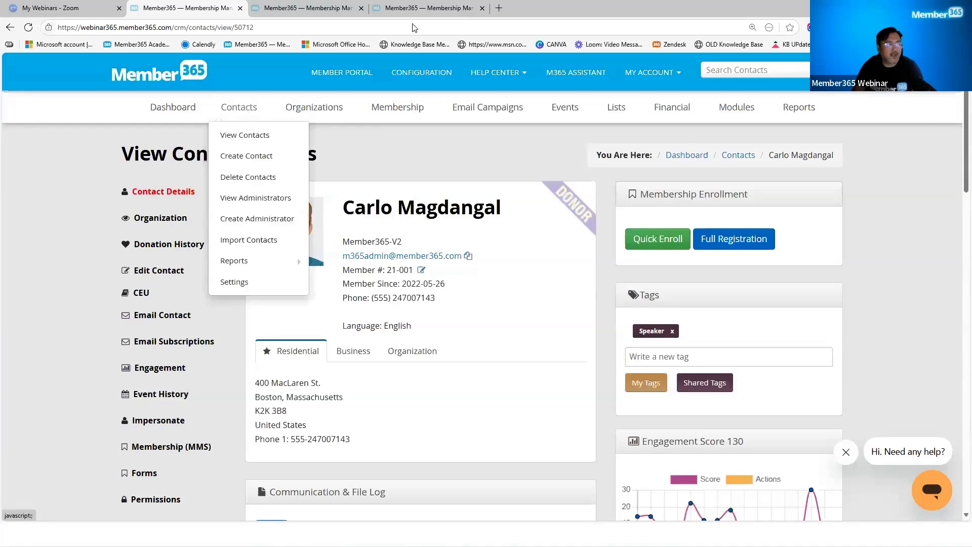
click(266, 16)
mouse_move(239, 112)
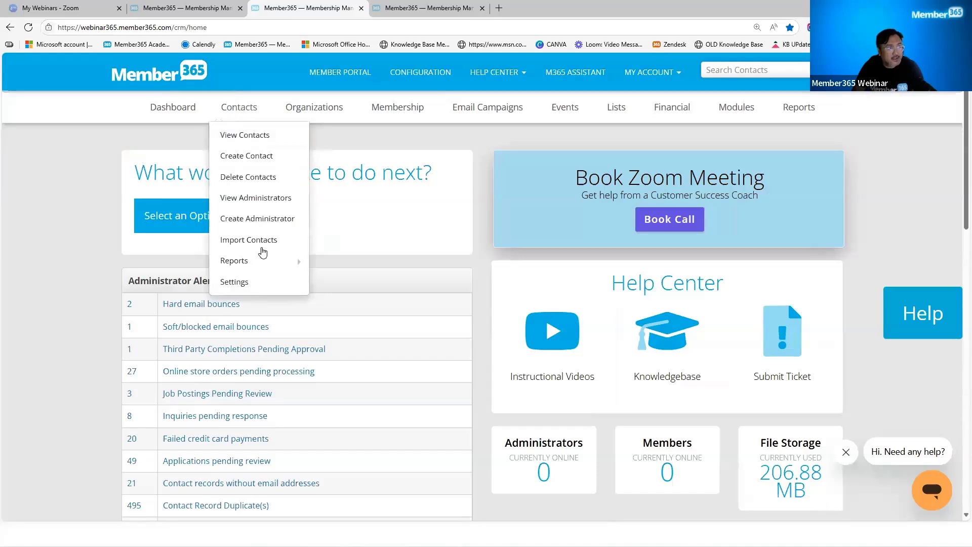
click(257, 285)
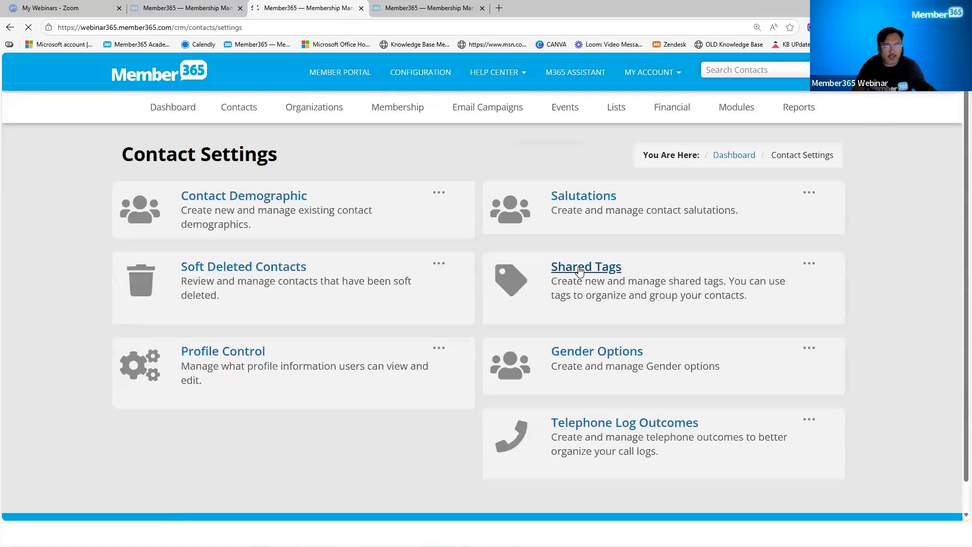
click(578, 267)
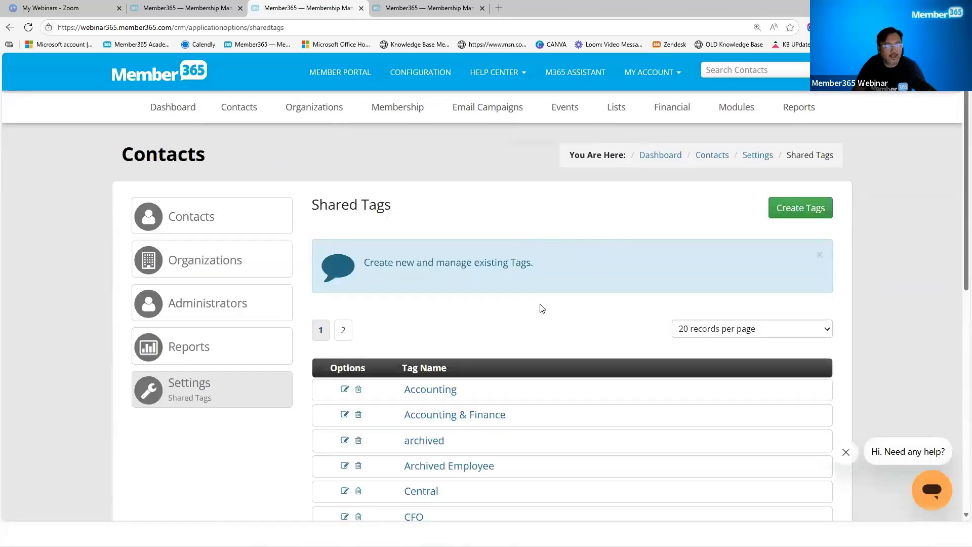
Examine the list of shared tags, paying attention to similar entries such as archived and Archived Employee and the repeated Finance tags
scroll(522, 298, down, 2)
scroll(501, 283, down, 2)
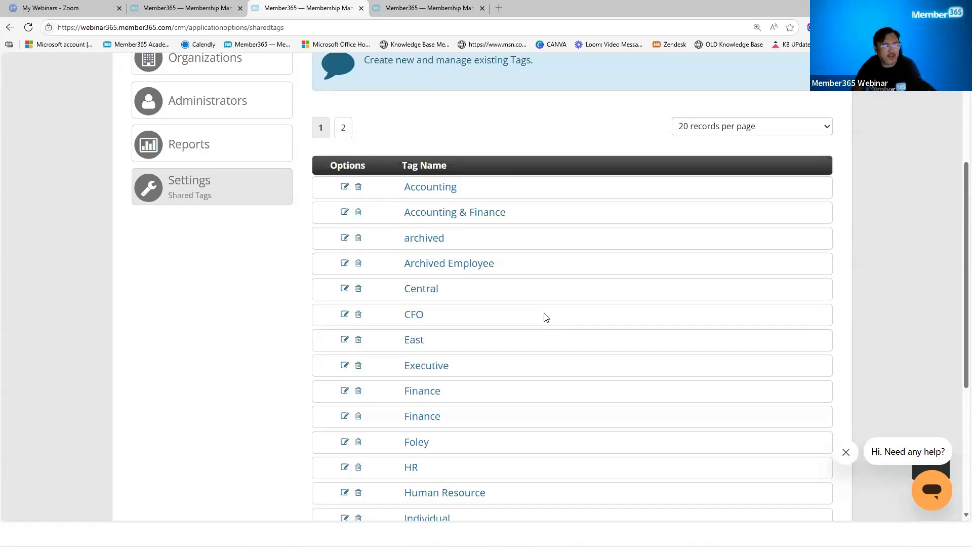
scroll(546, 318, up, 4)
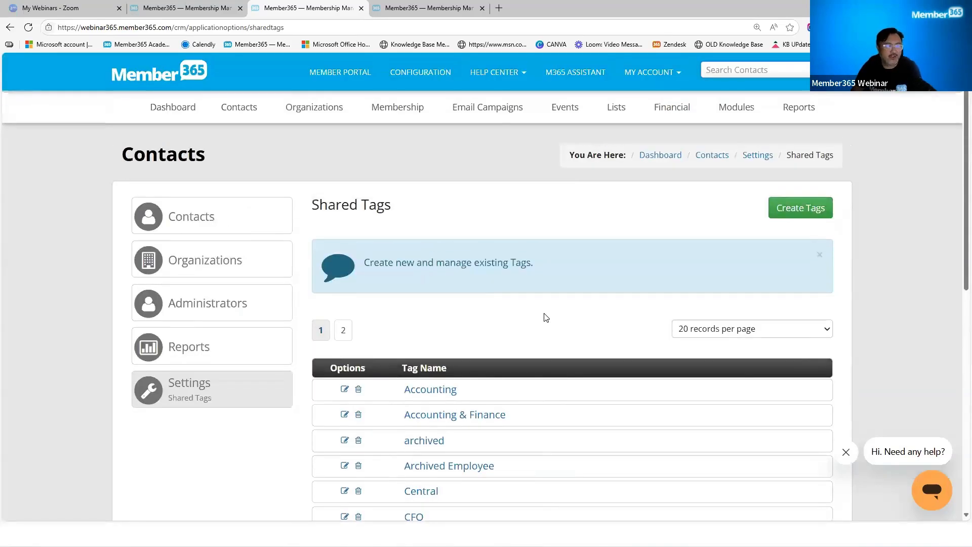
scroll(546, 317, down, 3)
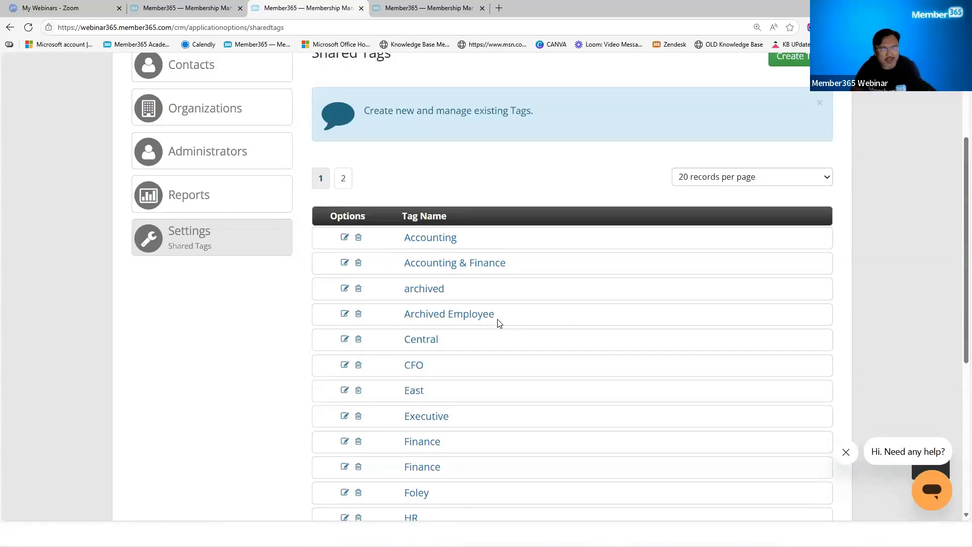
drag(500, 315, 489, 311)
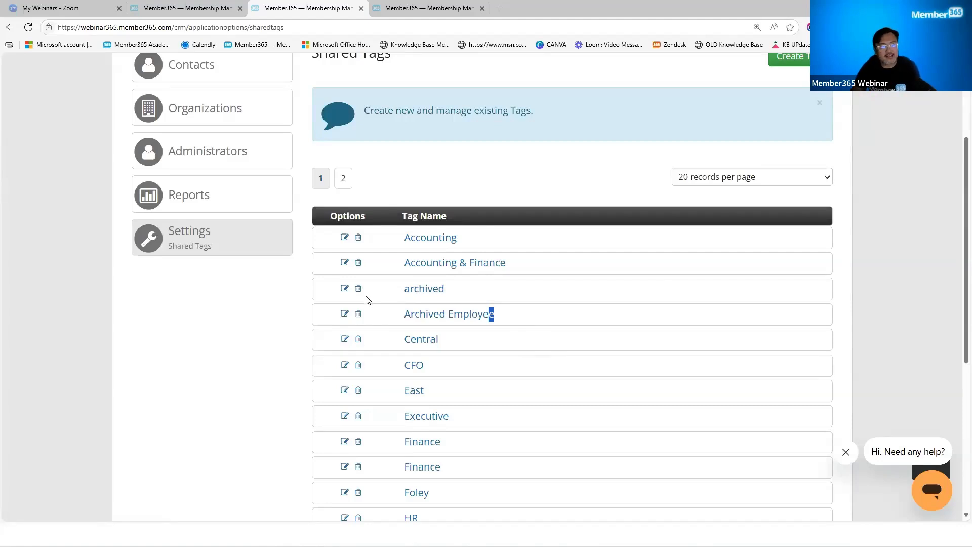
click(547, 364)
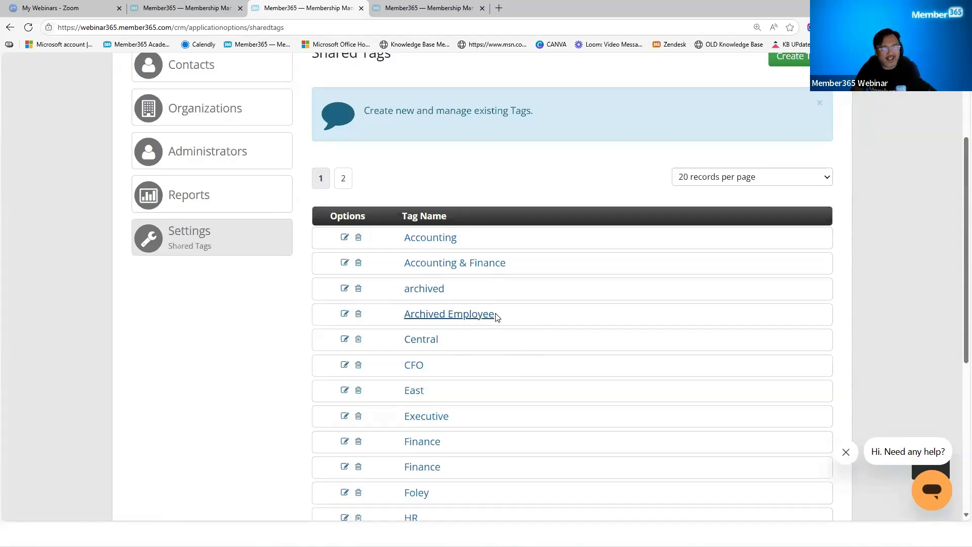
drag(495, 314, 404, 316)
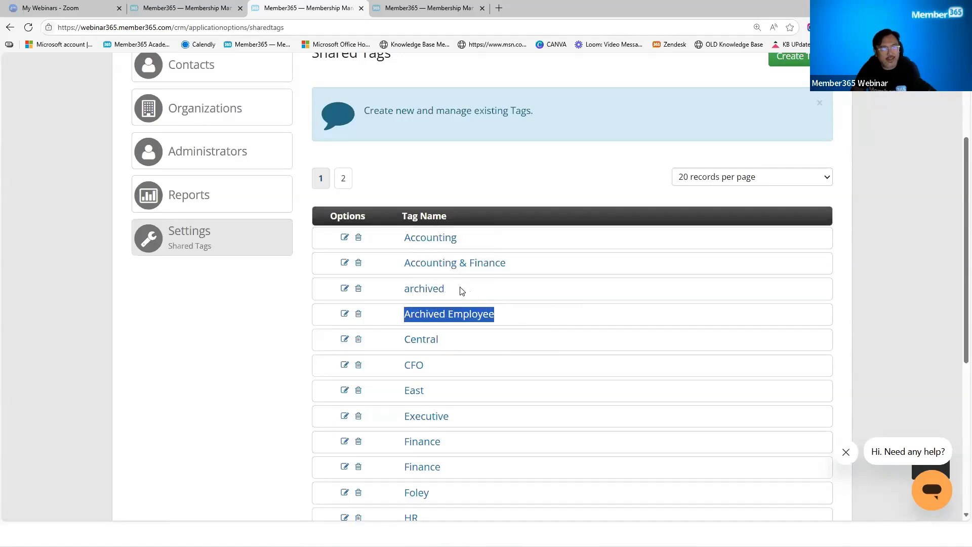
drag(457, 289, 405, 292)
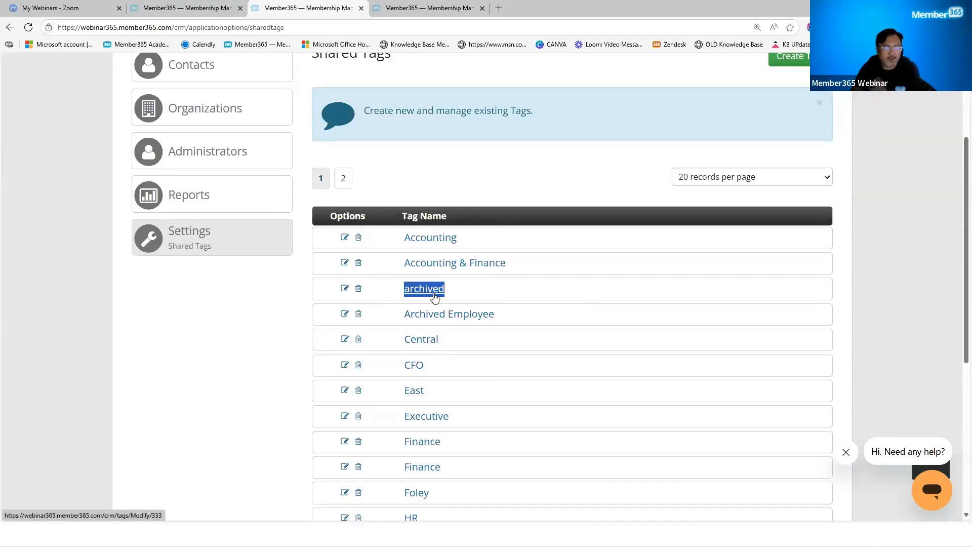
drag(499, 317, 402, 316)
drag(455, 289, 369, 299)
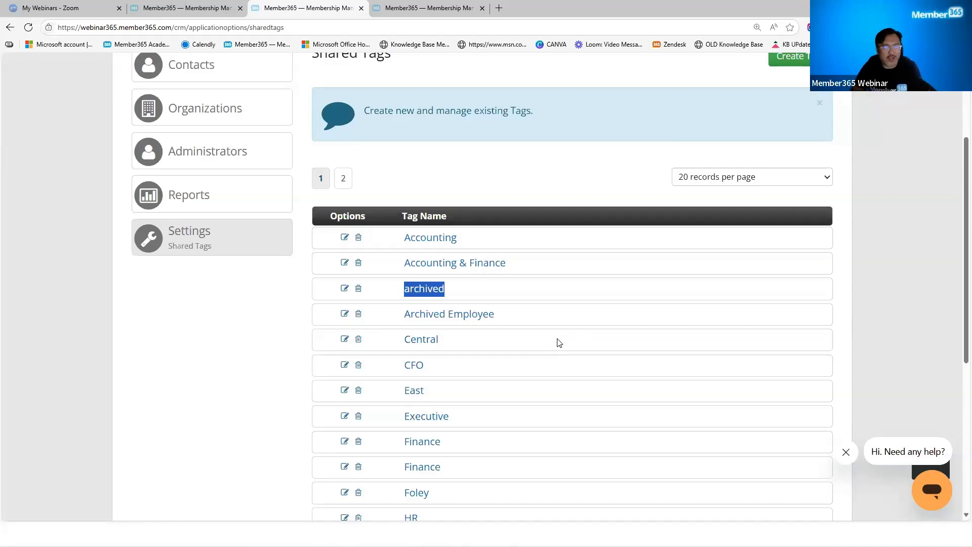
click(560, 341)
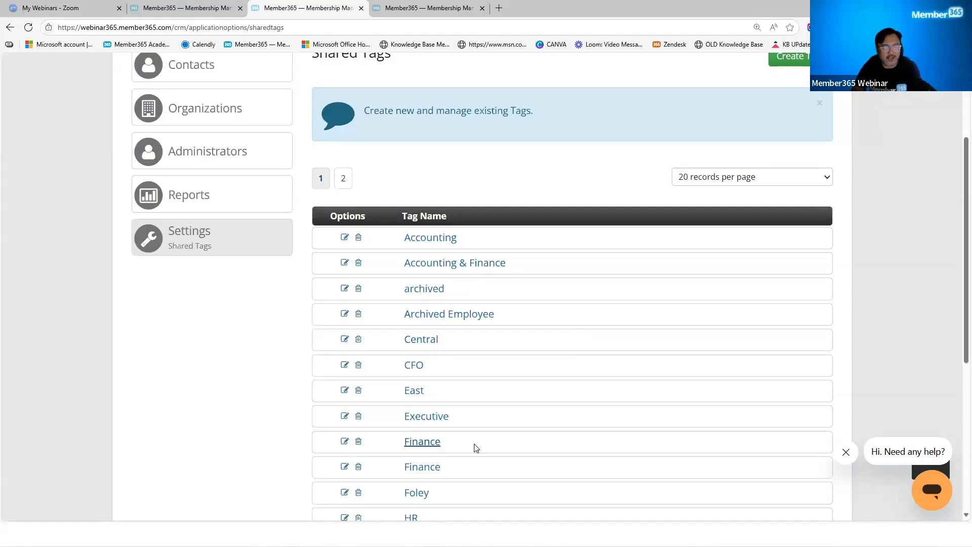
scroll(473, 446, down, 2)
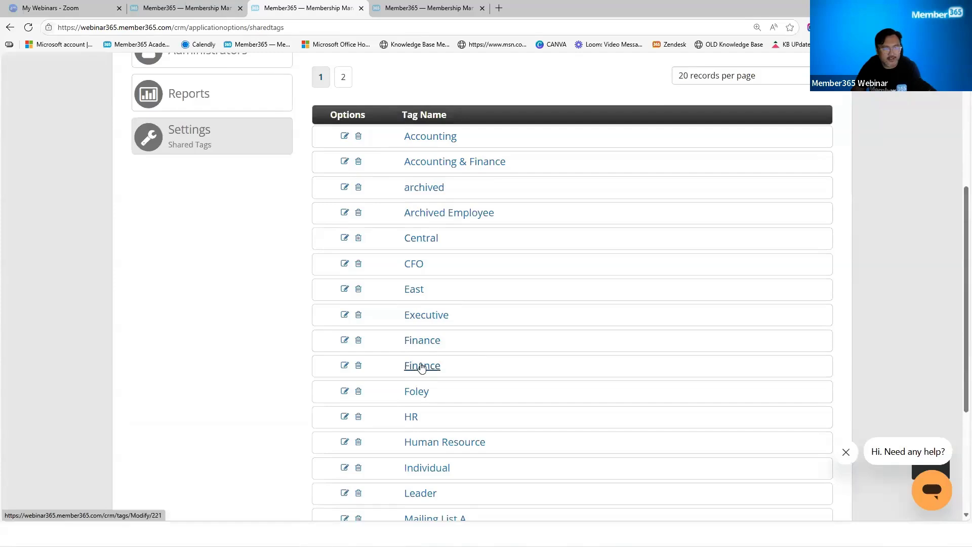
Create a new shared tag of type Contact with the label Prospective Members
scroll(471, 385, down, 4)
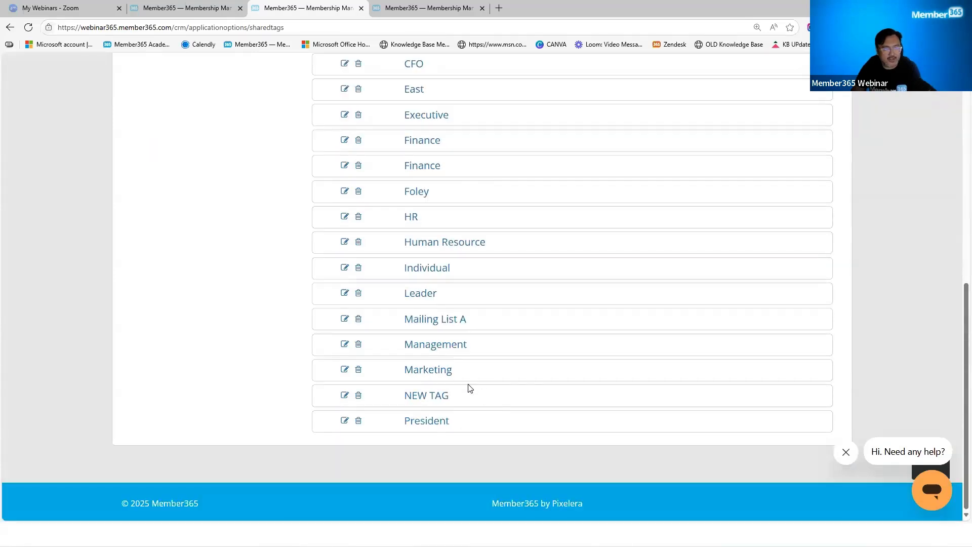
scroll(466, 387, up, 8)
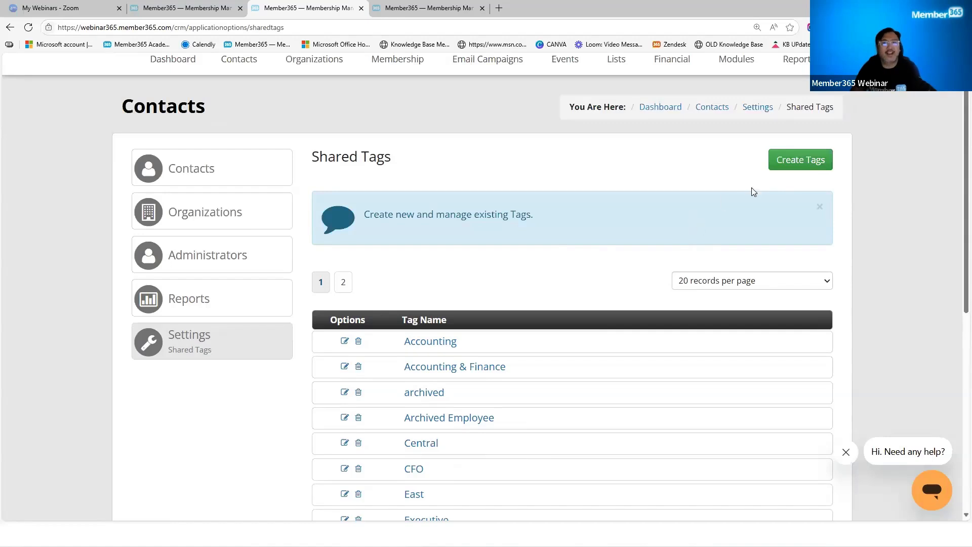
click(808, 164)
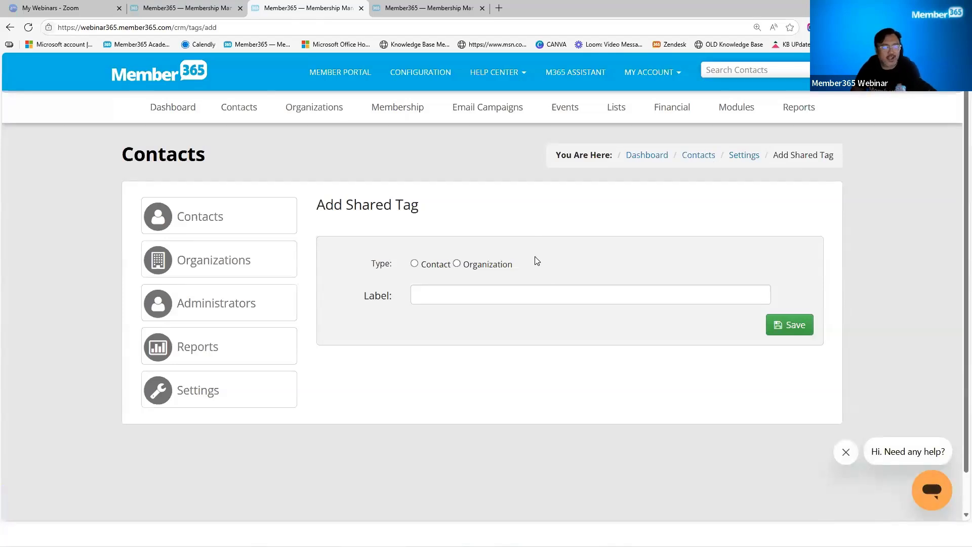
double_click(449, 268)
click(499, 267)
drag(513, 265, 484, 268)
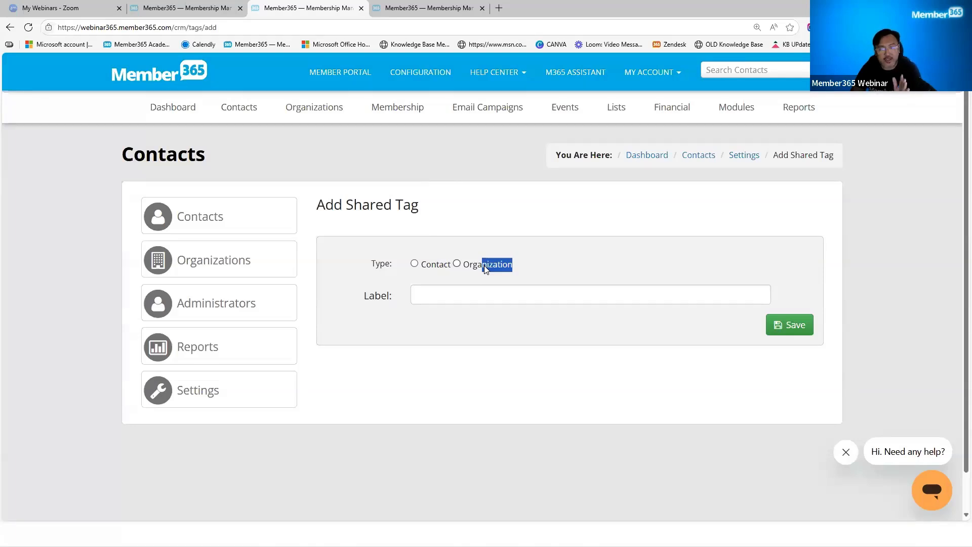
click(564, 269)
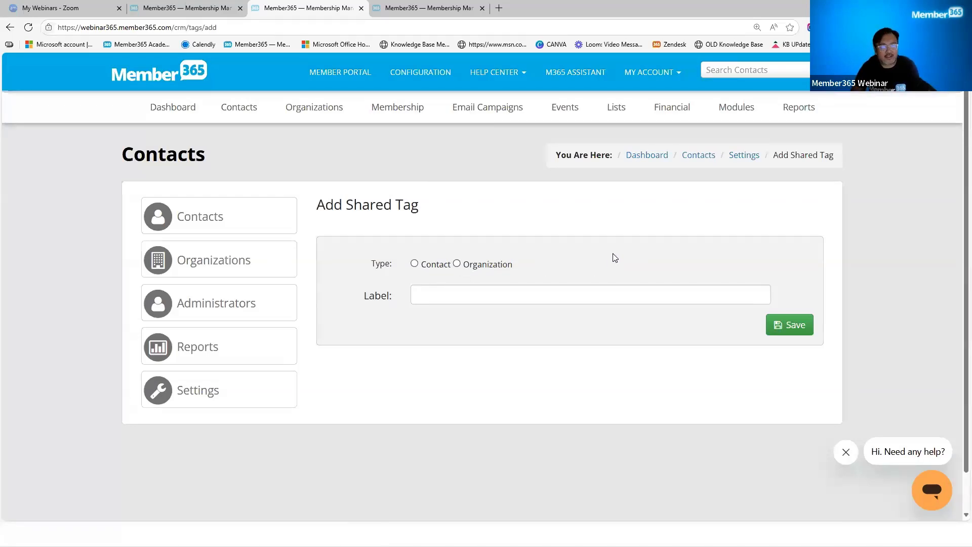
click(414, 263)
click(478, 296)
text(Proespective)
key(Return)
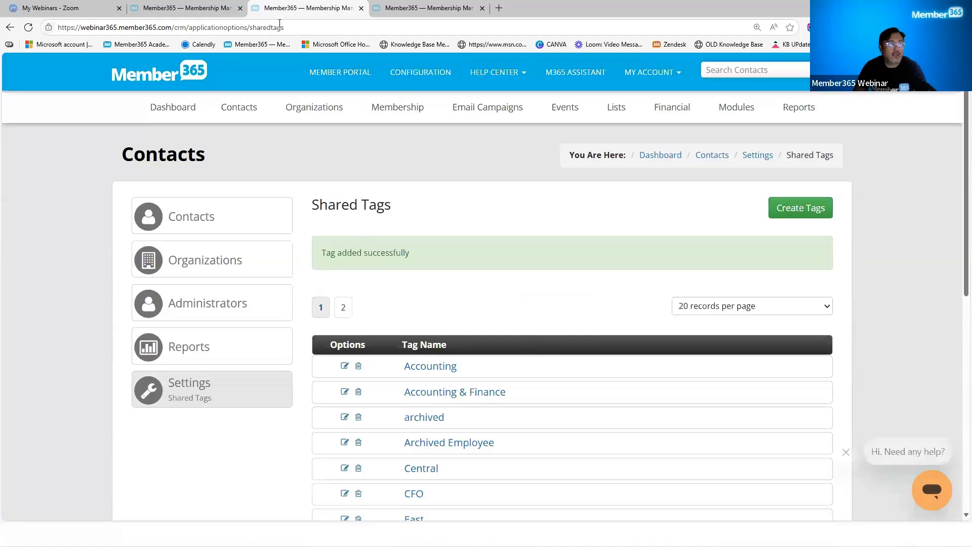
Back on the contact record in the first Member365 browser tab, apply the shared tag Prospective Members alongside Speaker
click(213, 10)
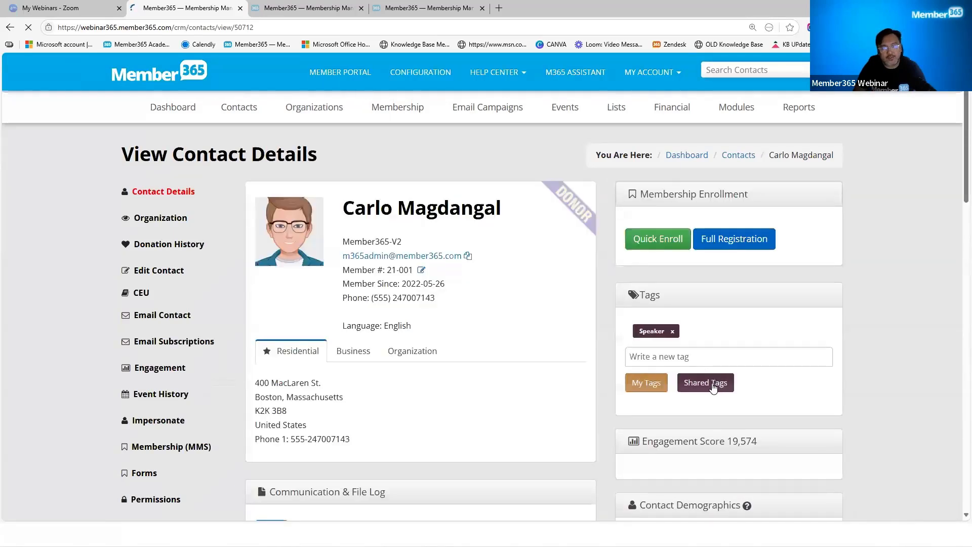
click(723, 383)
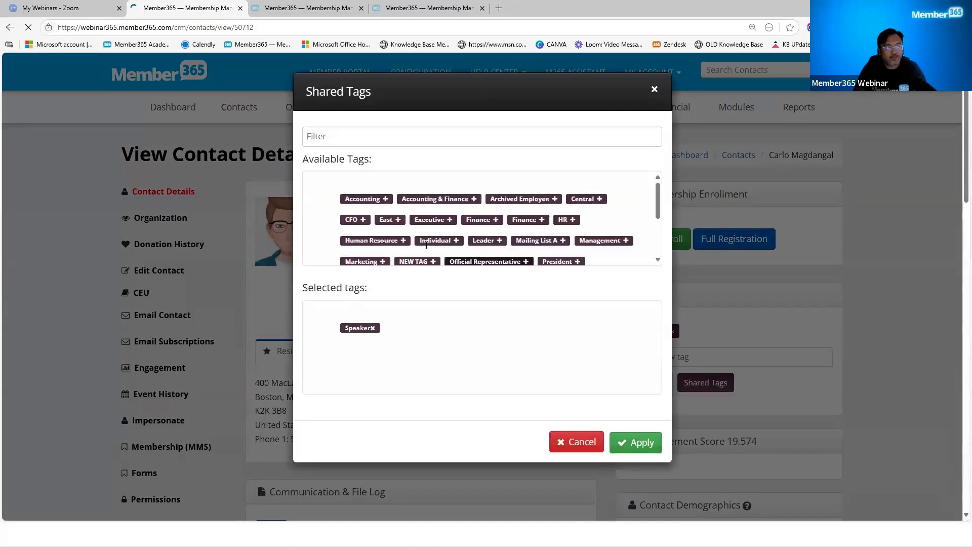
scroll(528, 233, down, 3)
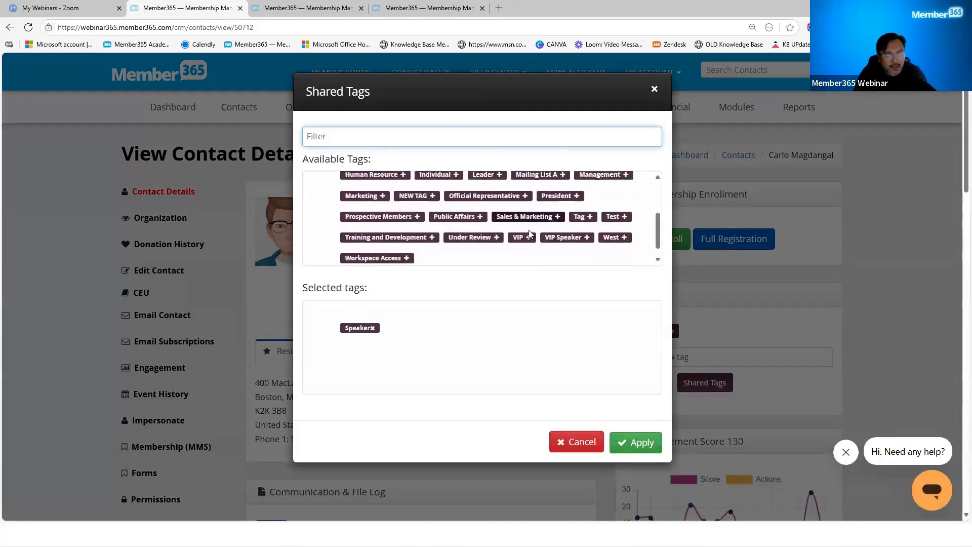
scroll(419, 239, up, 2)
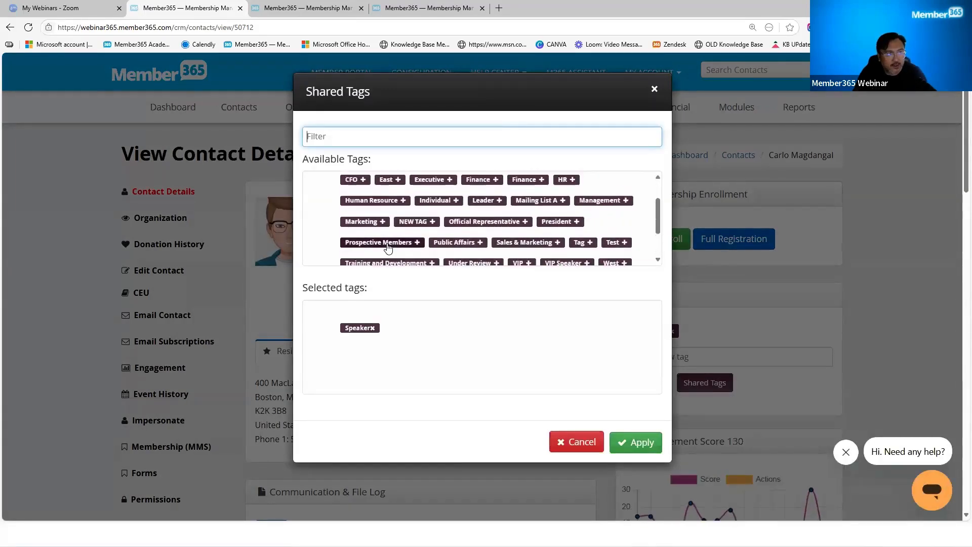
click(389, 244)
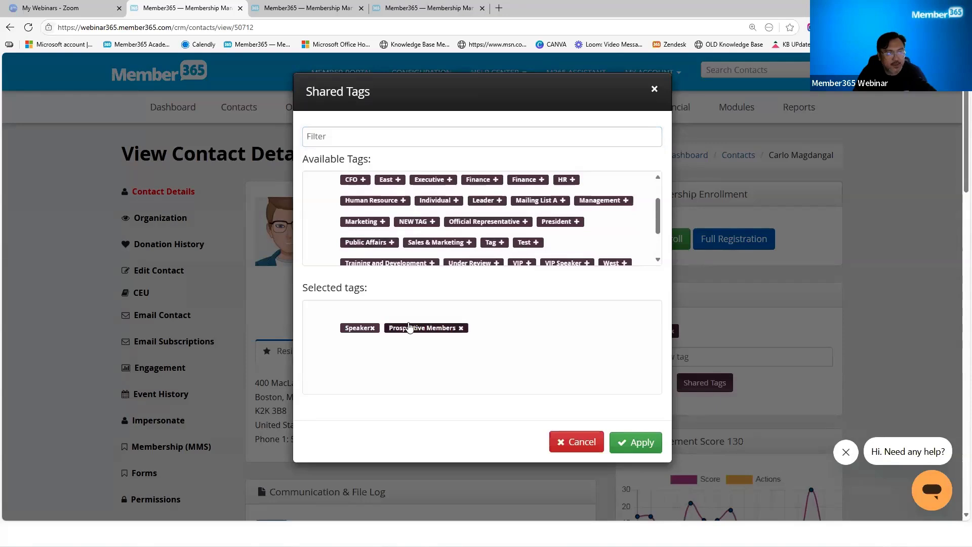
click(642, 442)
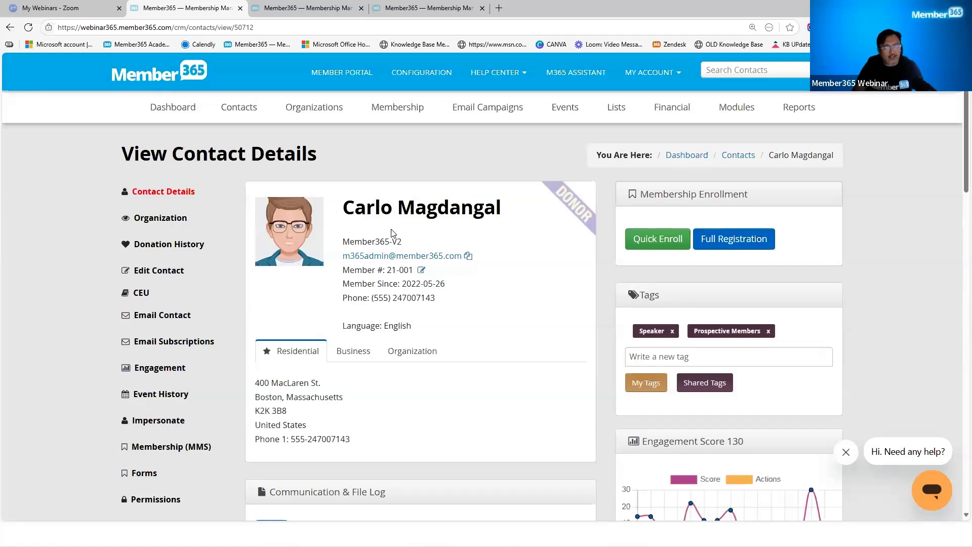
Assign the Exhibitor contact demographic to the contact
scroll(571, 372, down, 5)
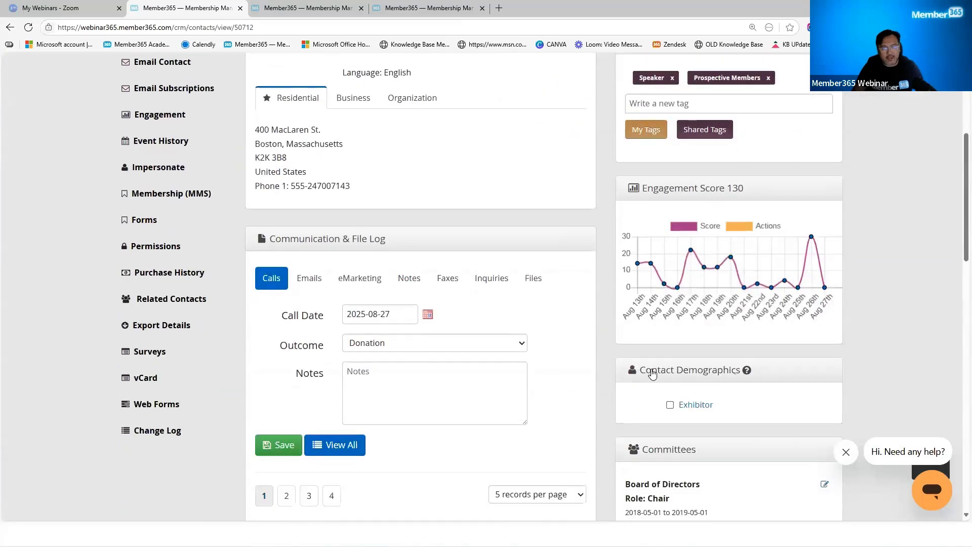
click(671, 406)
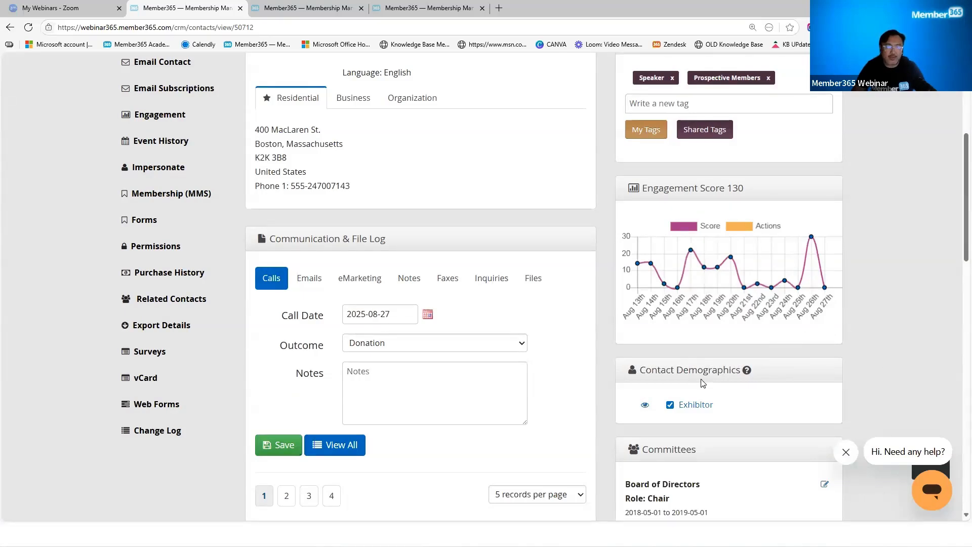
scroll(878, 395, up, 5)
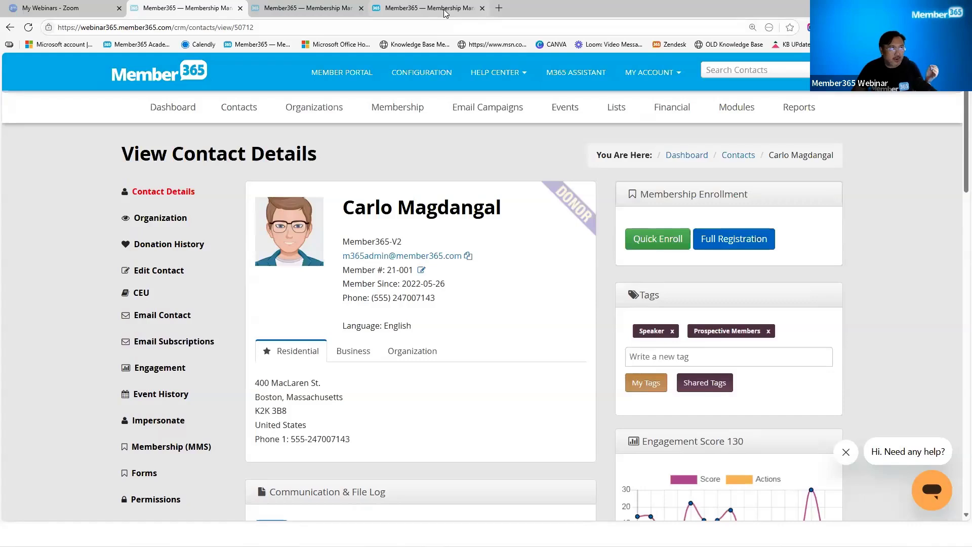
In the third Member365 browser tab, open the form creation page and examine the Contact Demographic and Organization Demographic form types
mouse_move(445, 12)
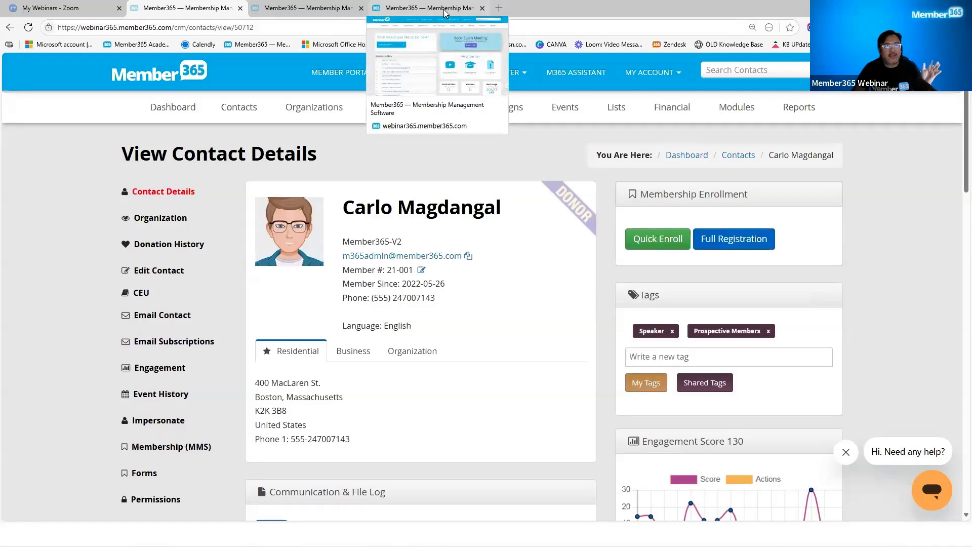
click(444, 13)
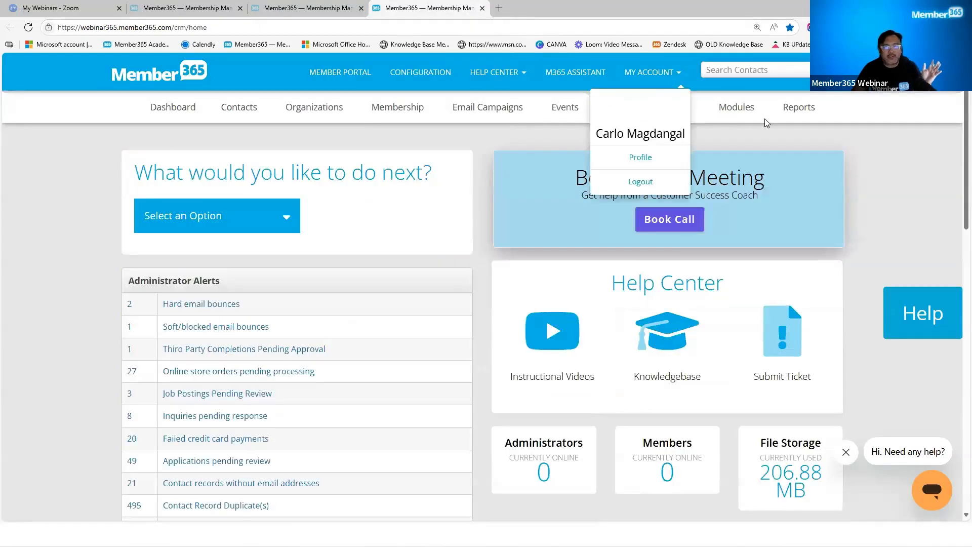
mouse_move(736, 112)
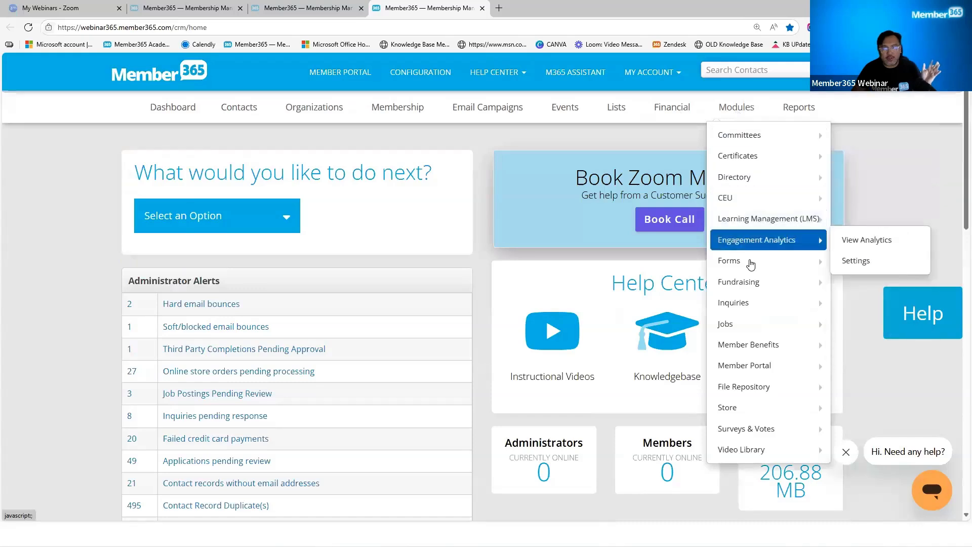
mouse_move(748, 263)
click(852, 261)
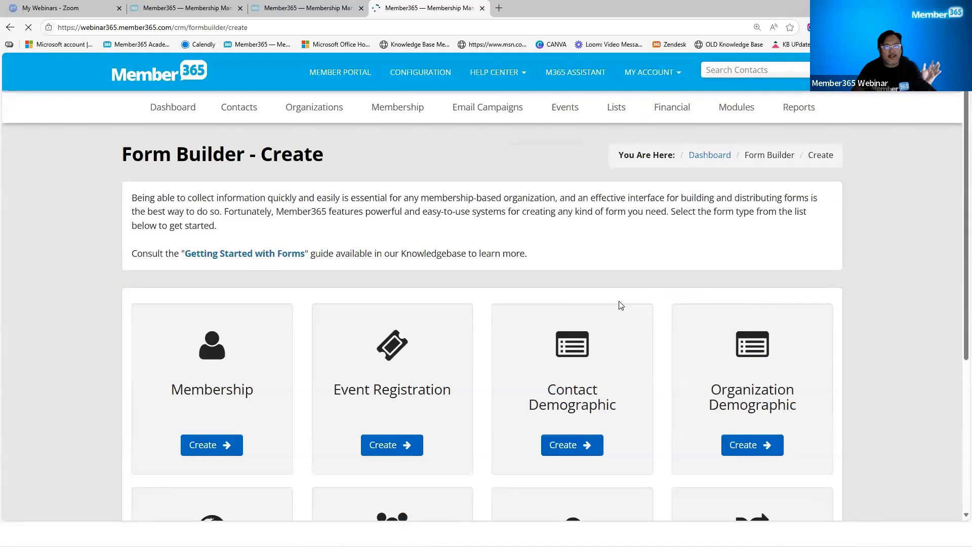
scroll(620, 306, down, 3)
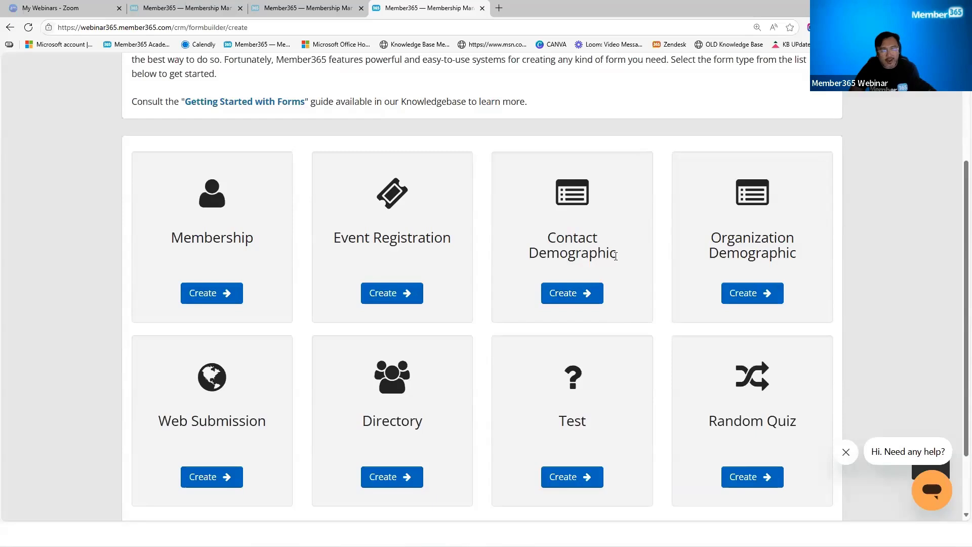
drag(616, 261, 540, 238)
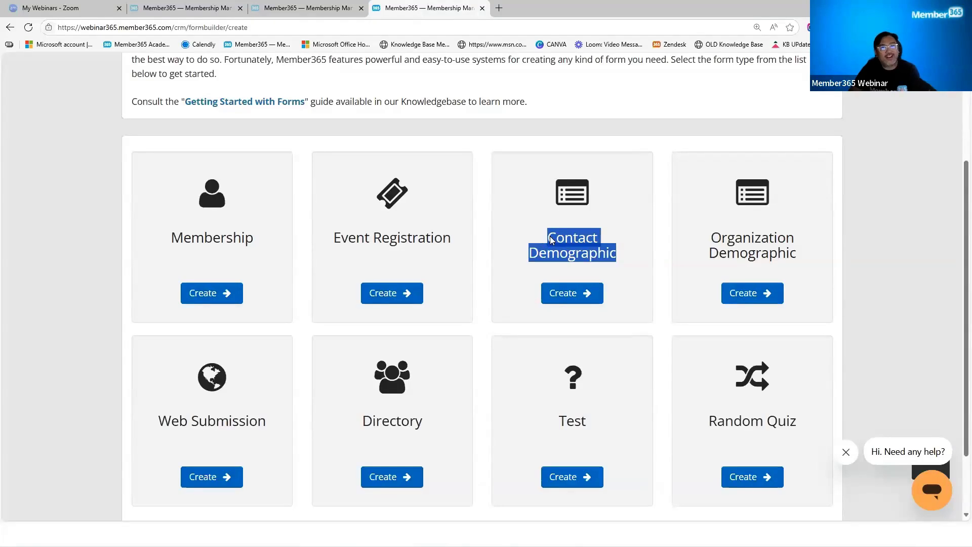
drag(796, 256, 710, 236)
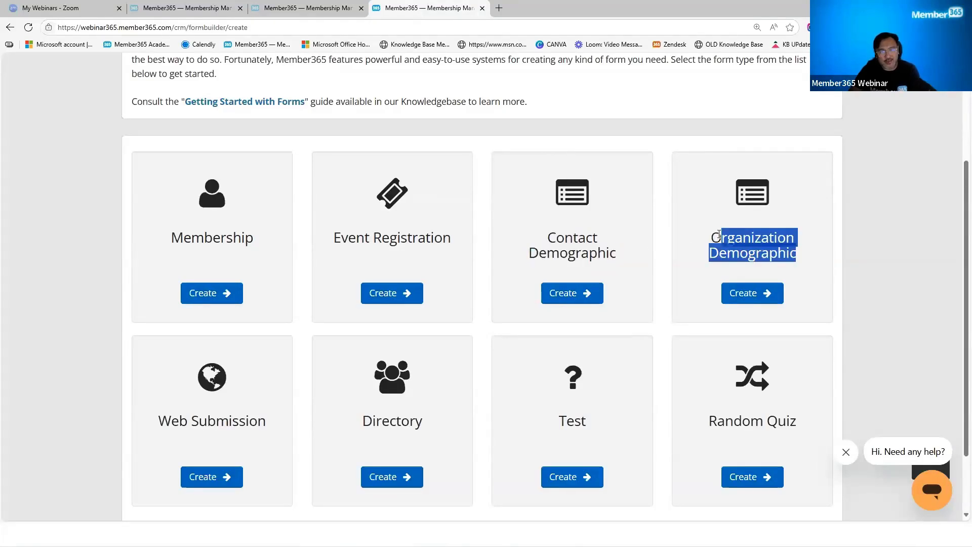
click(815, 283)
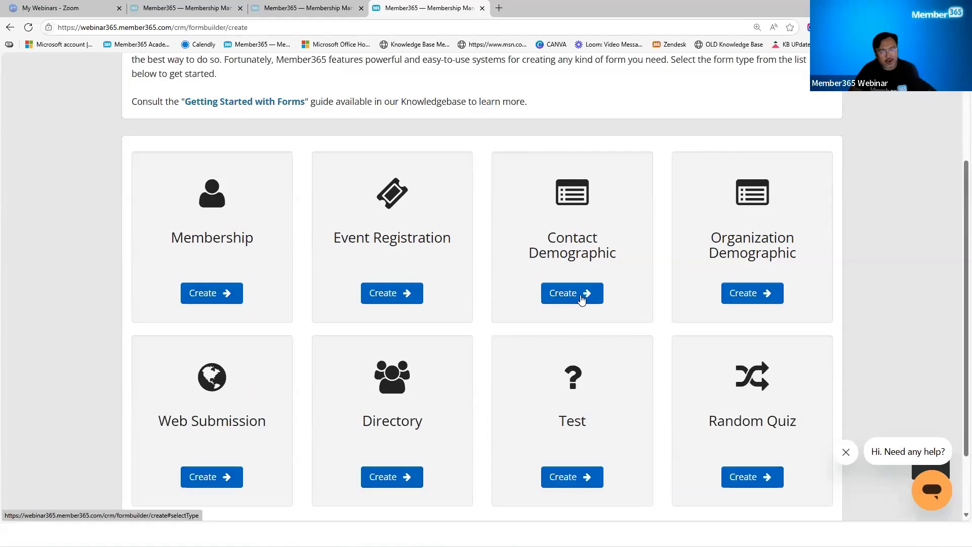
Open the Contact Demographics page from the contact settings and start creating a new contact demographic form
scroll(732, 257, up, 1)
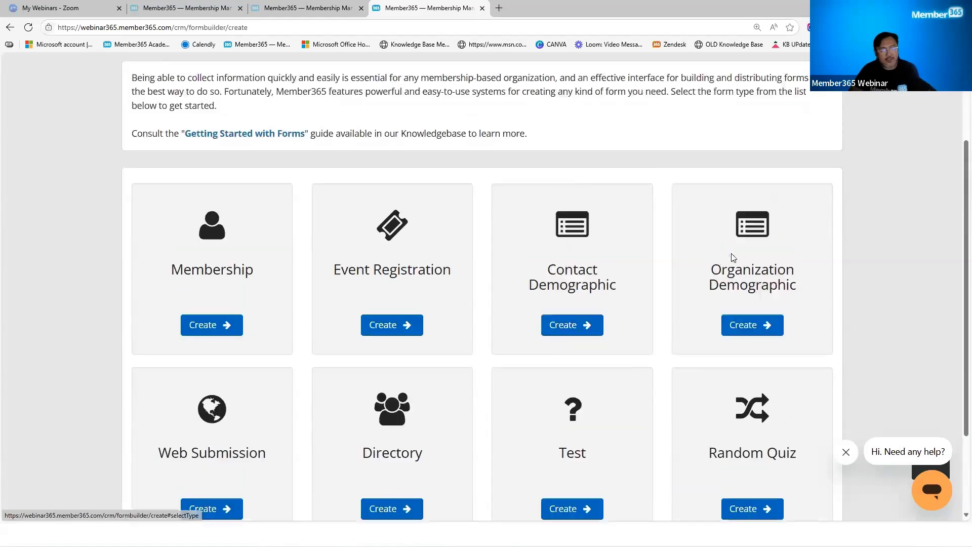
scroll(733, 258, up, 3)
click(738, 107)
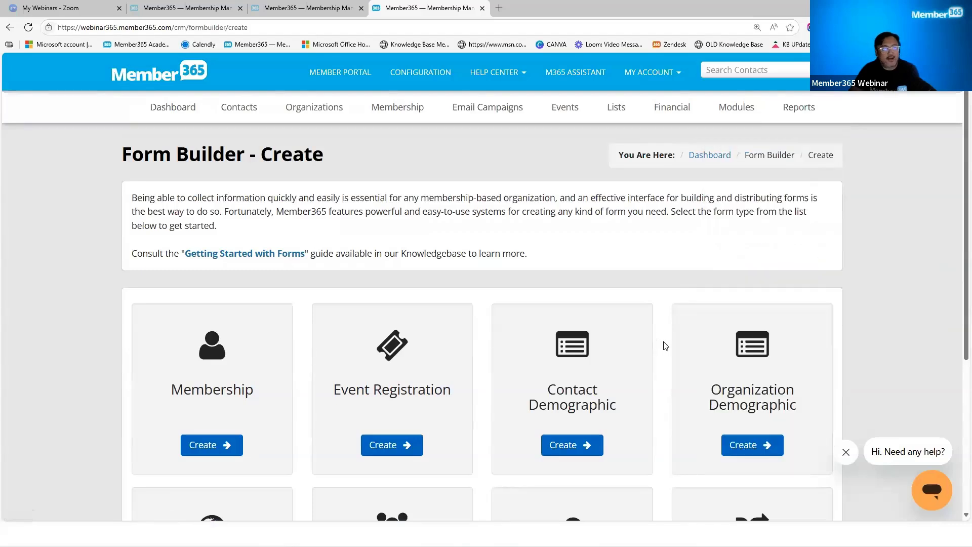
scroll(665, 347, down, 1)
scroll(699, 340, up, 1)
click(753, 111)
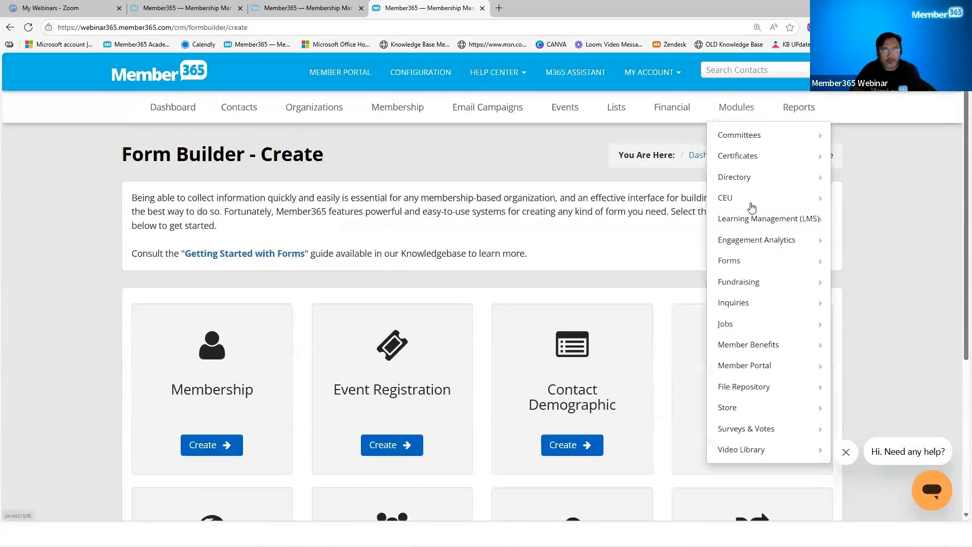
mouse_move(238, 109)
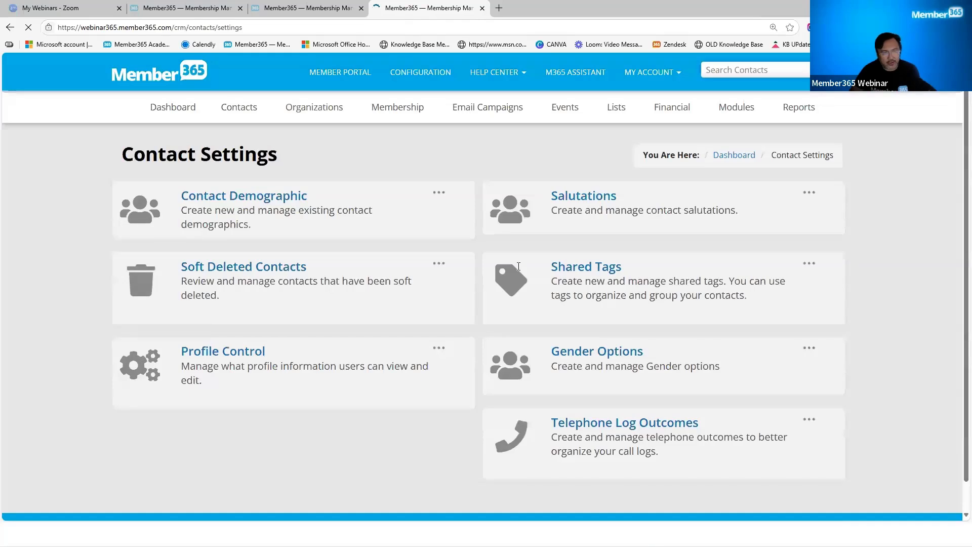
click(254, 201)
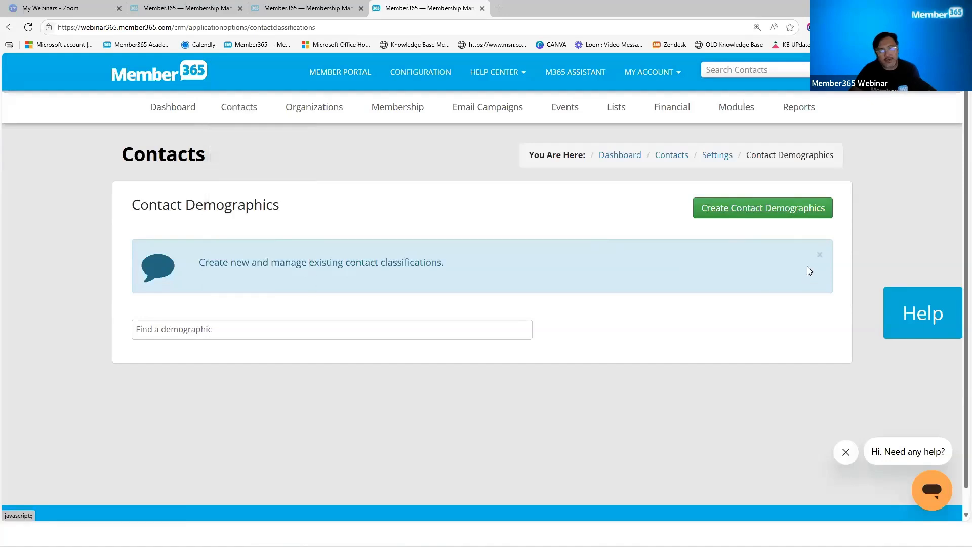
click(767, 212)
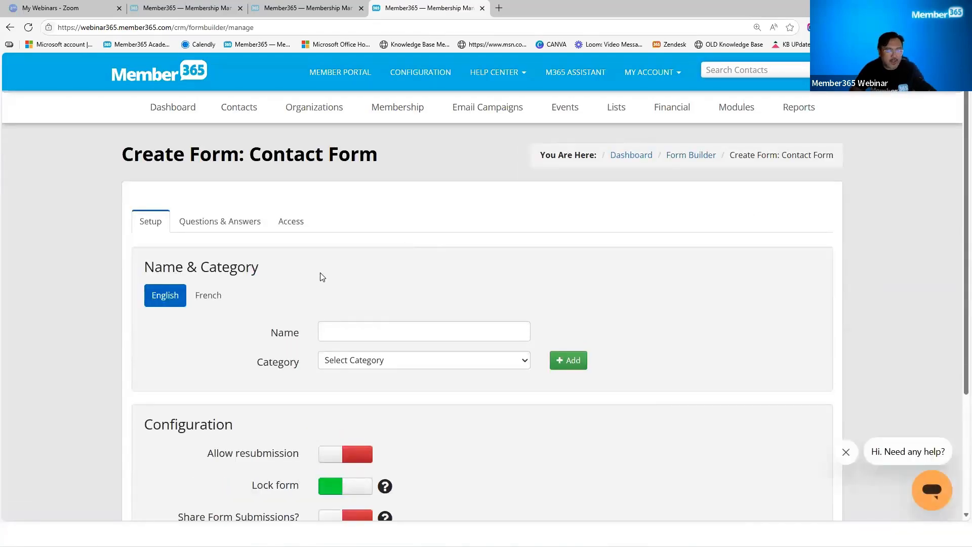
Name the new contact form Volunteer and assign it to the Membership category
click(342, 331)
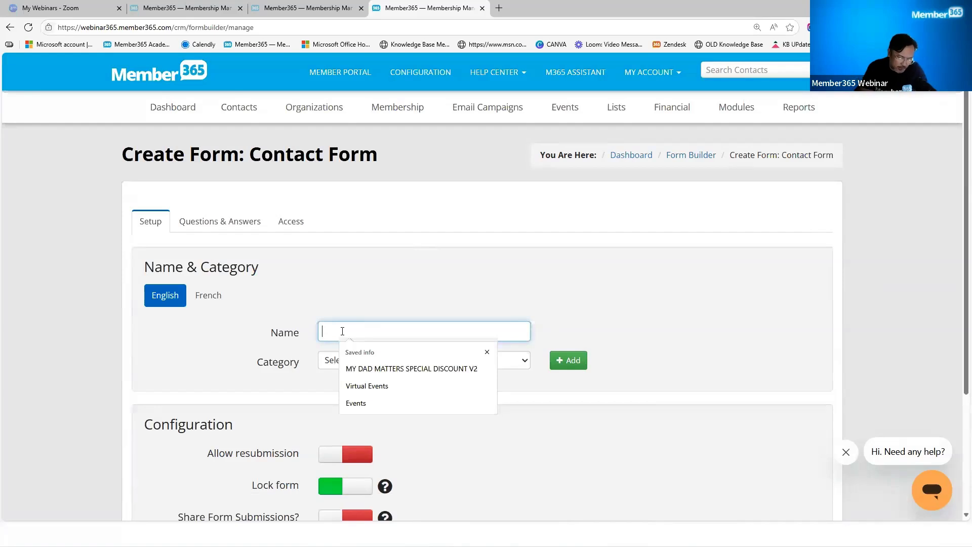
text(Volunteer)
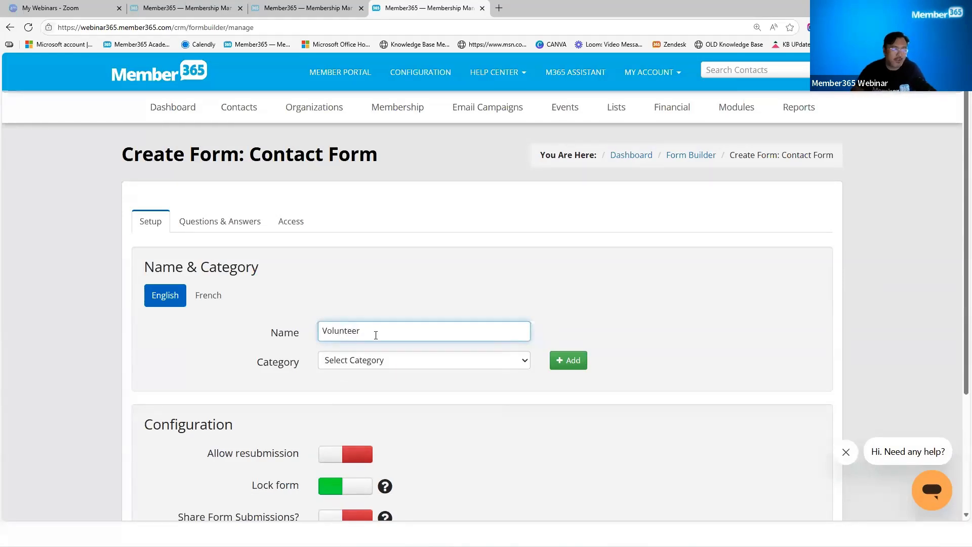
click(400, 363)
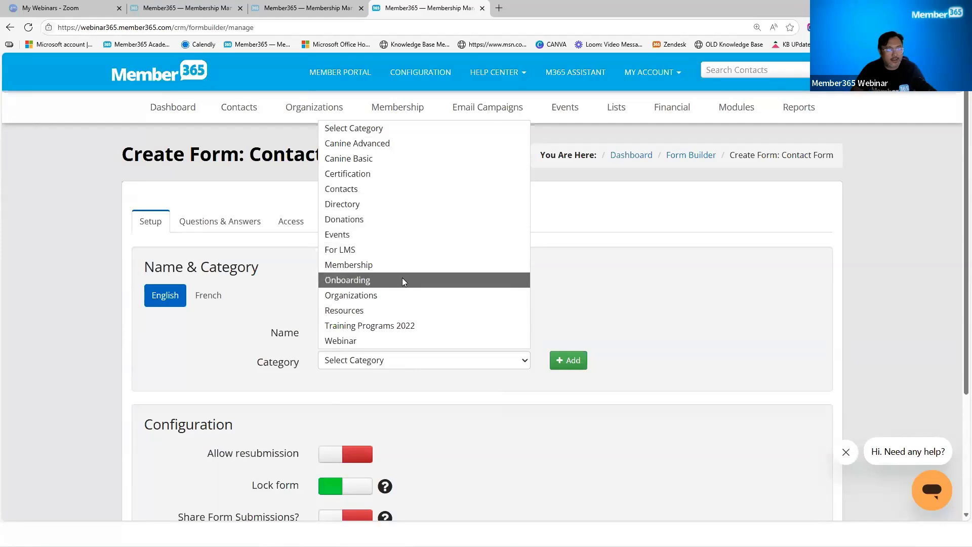
click(400, 265)
Enable sharing of form submissions for the Volunteer form and open its sharing options for members
scroll(467, 428, down, 2)
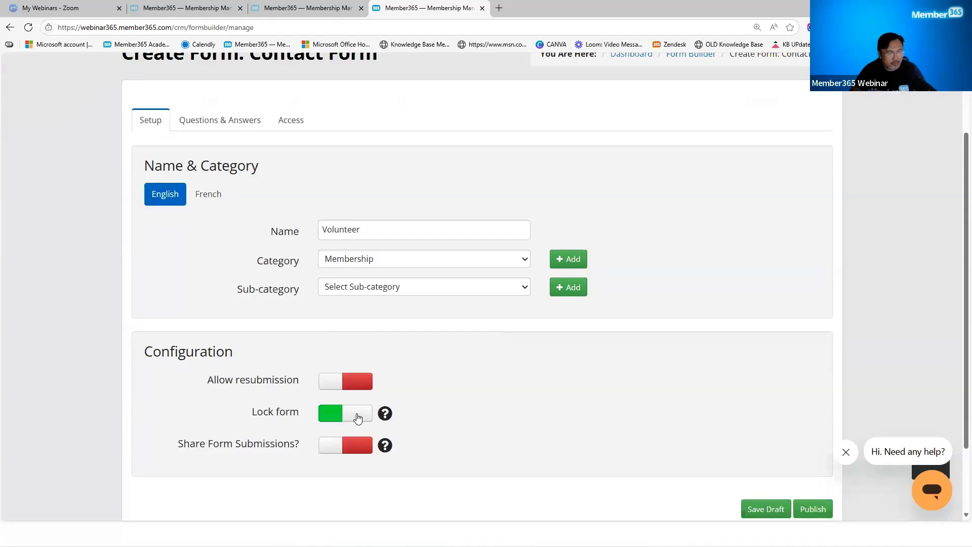
drag(177, 443, 324, 443)
click(329, 448)
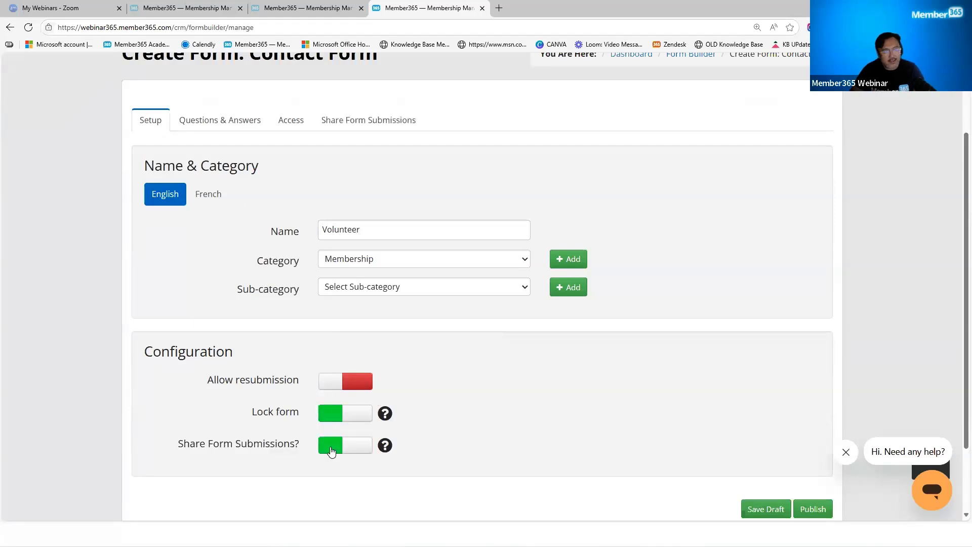
click(371, 126)
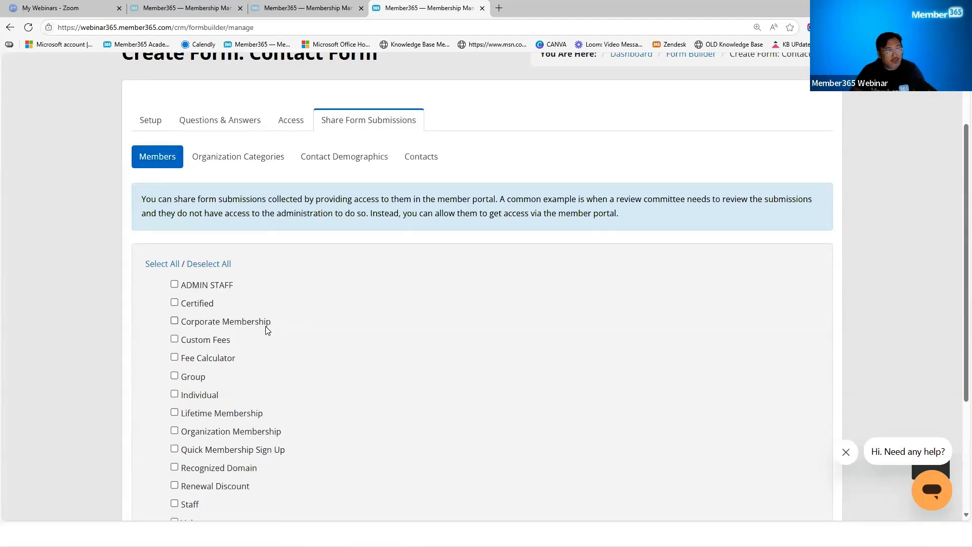
Examine the form submission sharing options for members, organization categories, contact demographics and individual contacts
scroll(307, 414, down, 1)
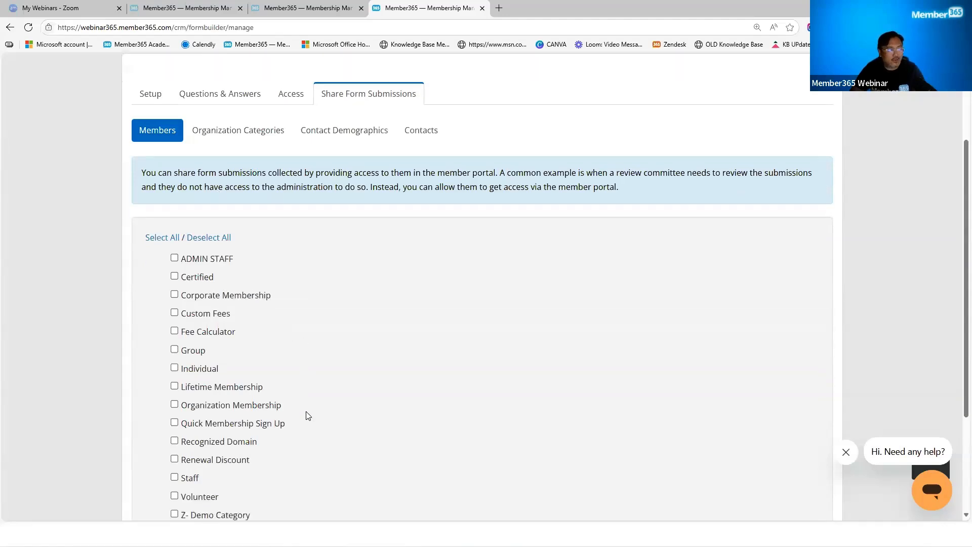
scroll(306, 415, down, 1)
drag(219, 345, 180, 346)
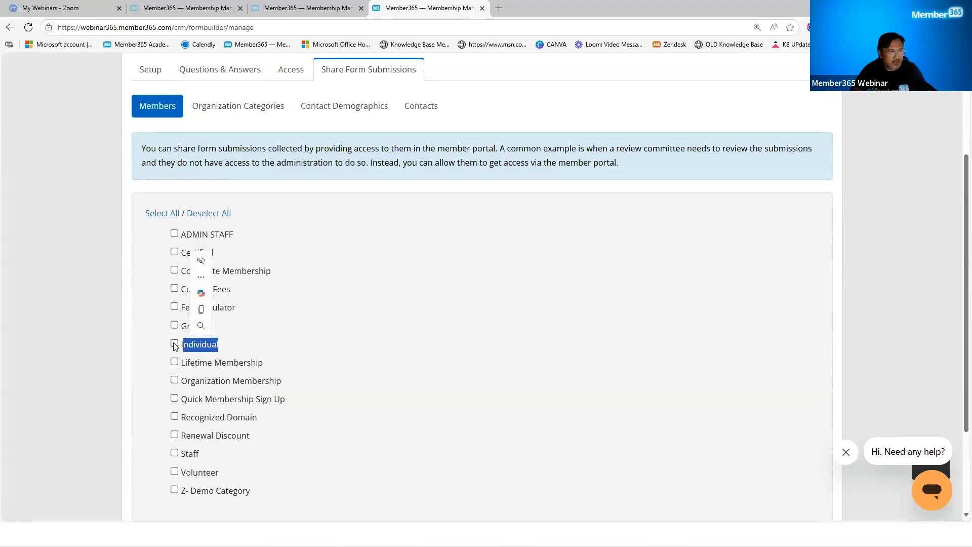
click(256, 110)
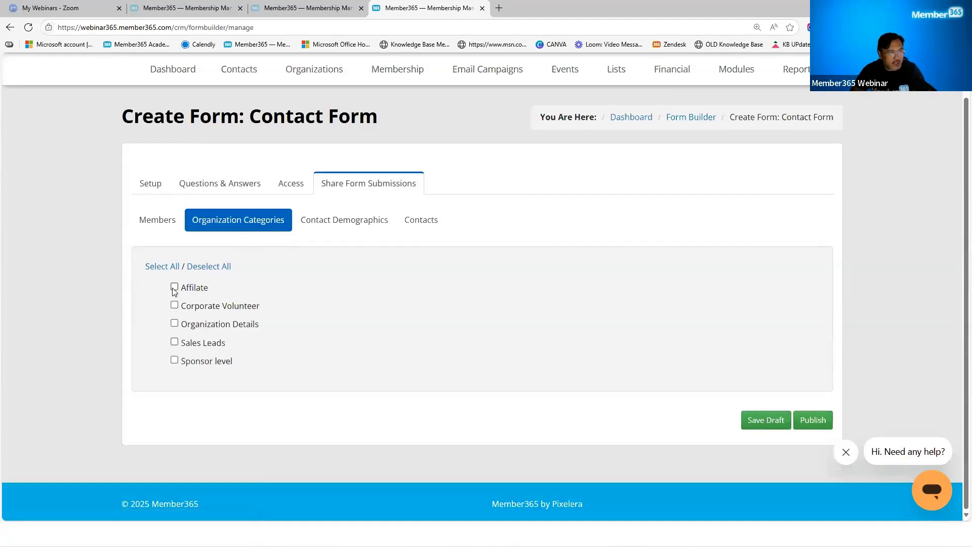
click(333, 225)
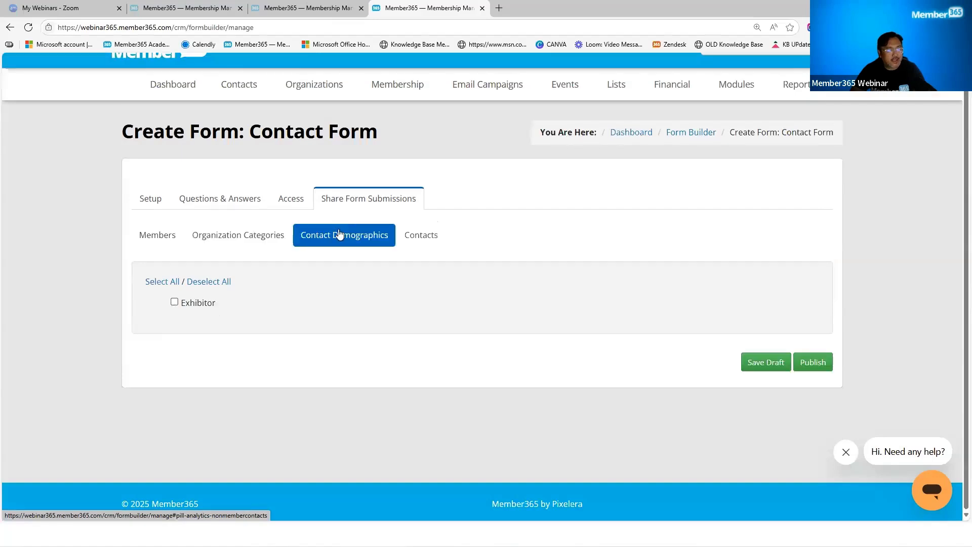
click(431, 232)
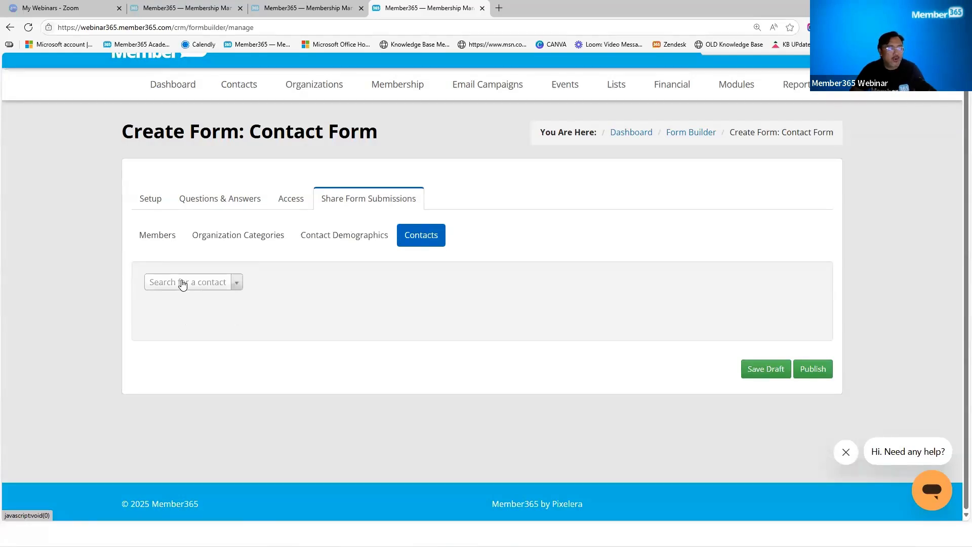
Turn off sharing of form submissions in the Volunteer form's setup configuration
click(158, 203)
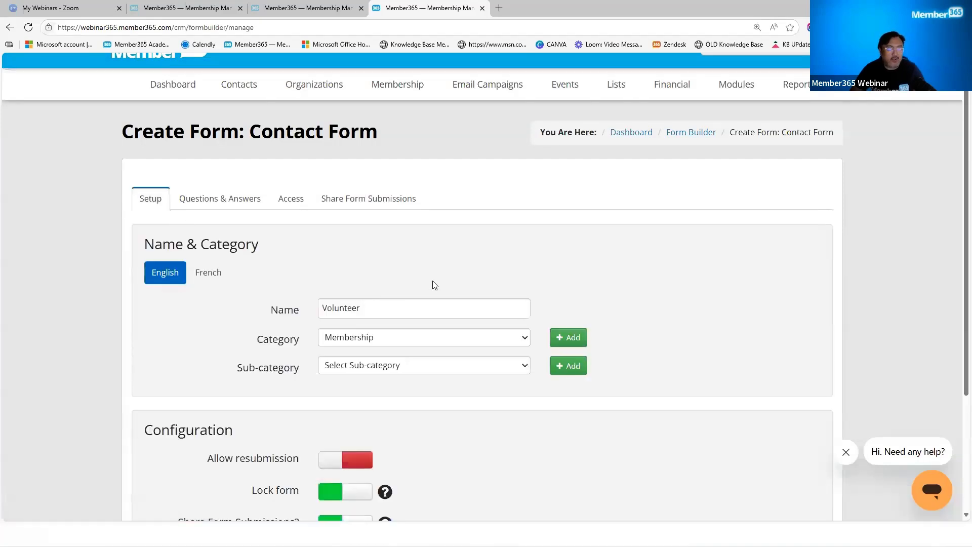
scroll(447, 401, down, 3)
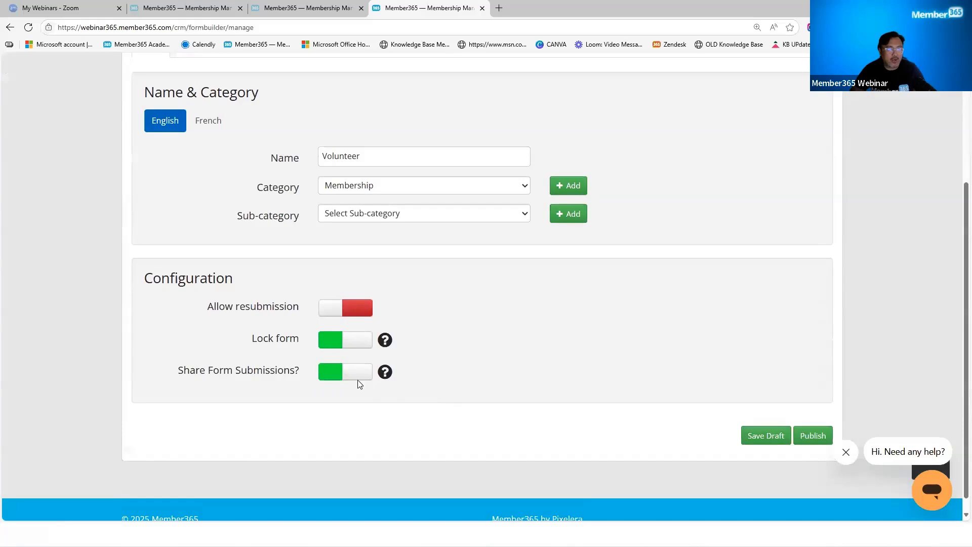
click(358, 374)
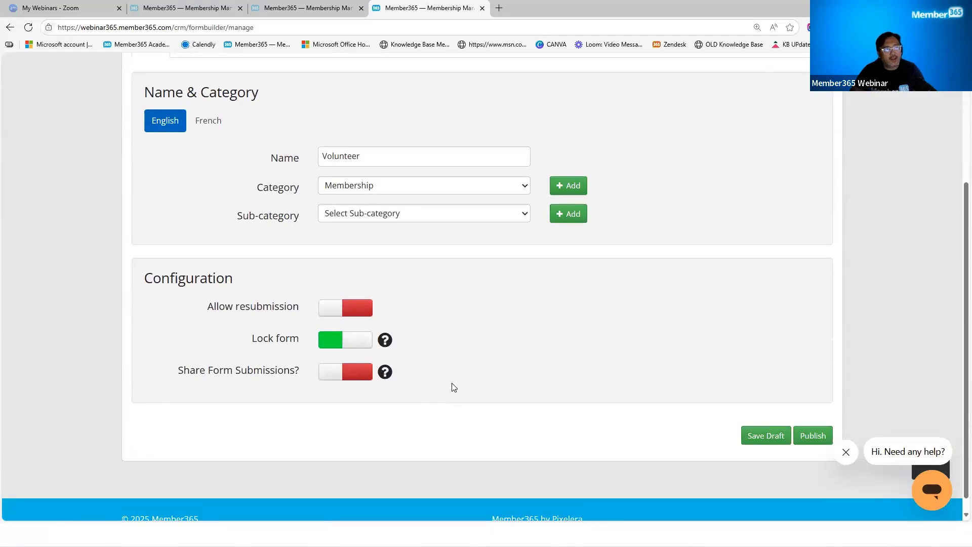
scroll(451, 386, up, 3)
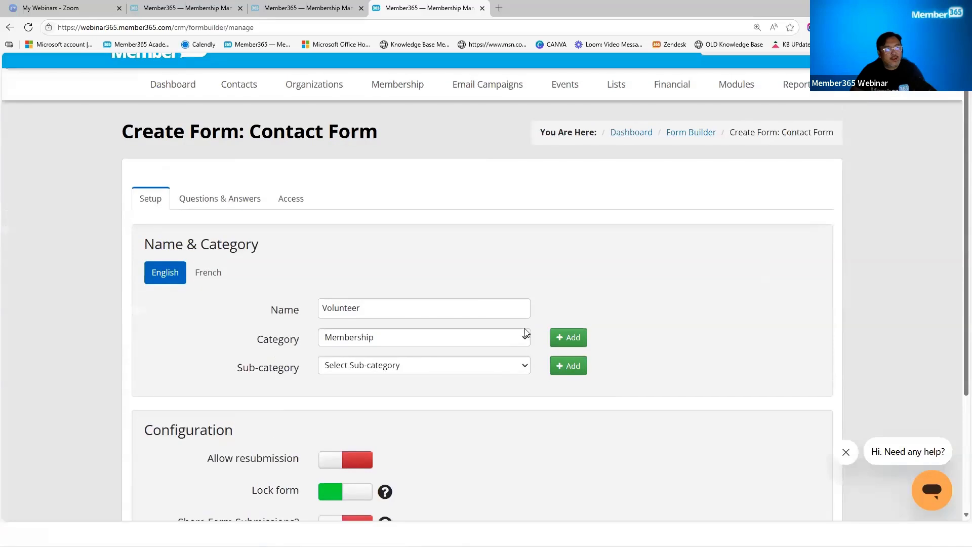
Examine the form's access options for members, contacts and contact lists, trying the Certified category on and off
click(297, 203)
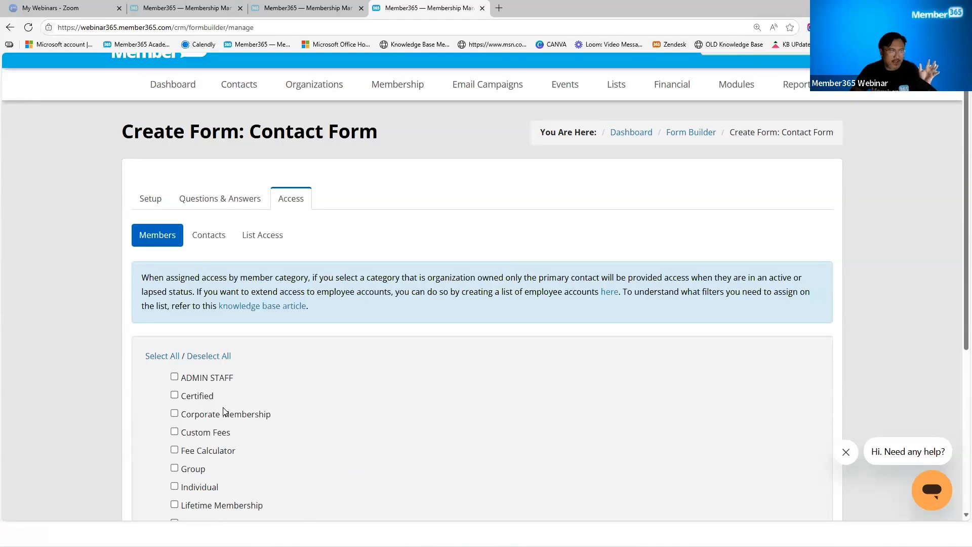
click(174, 395)
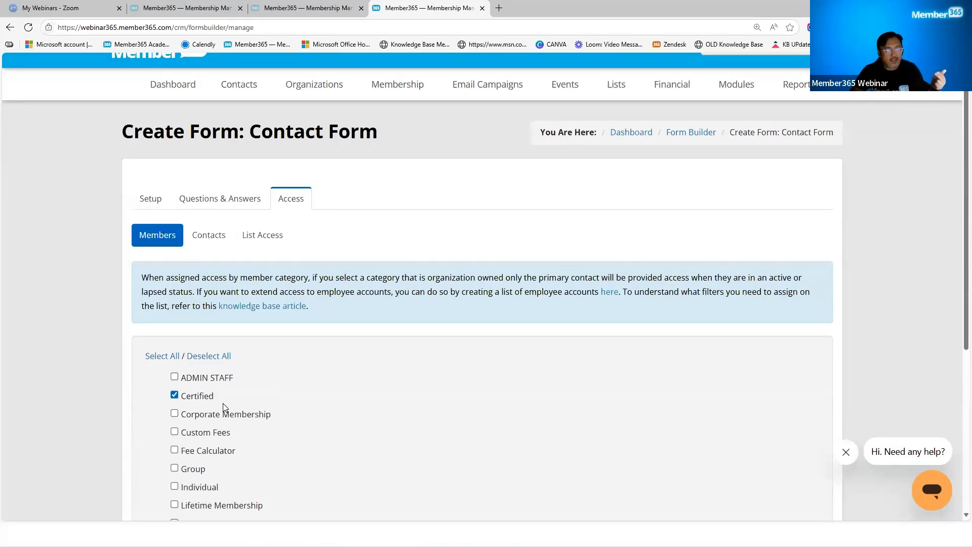
click(174, 396)
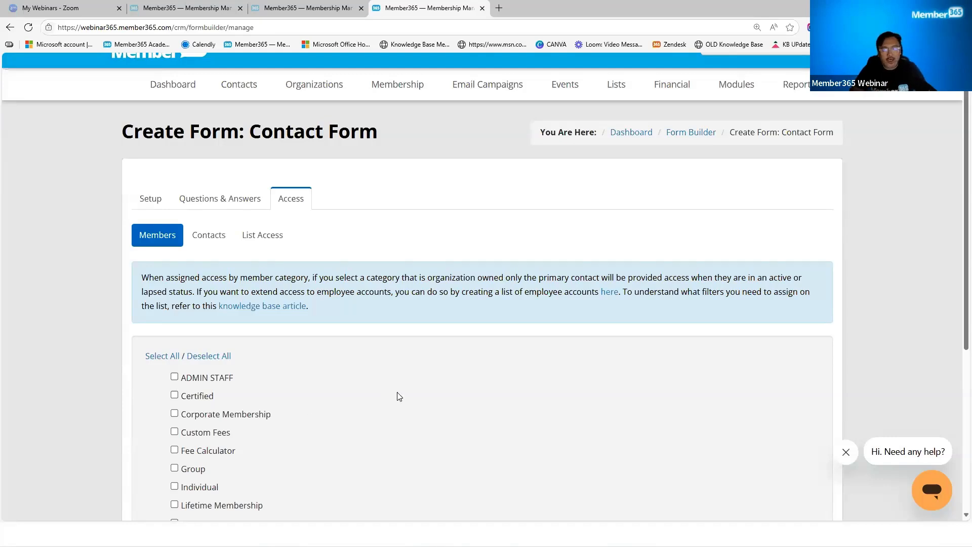
click(218, 242)
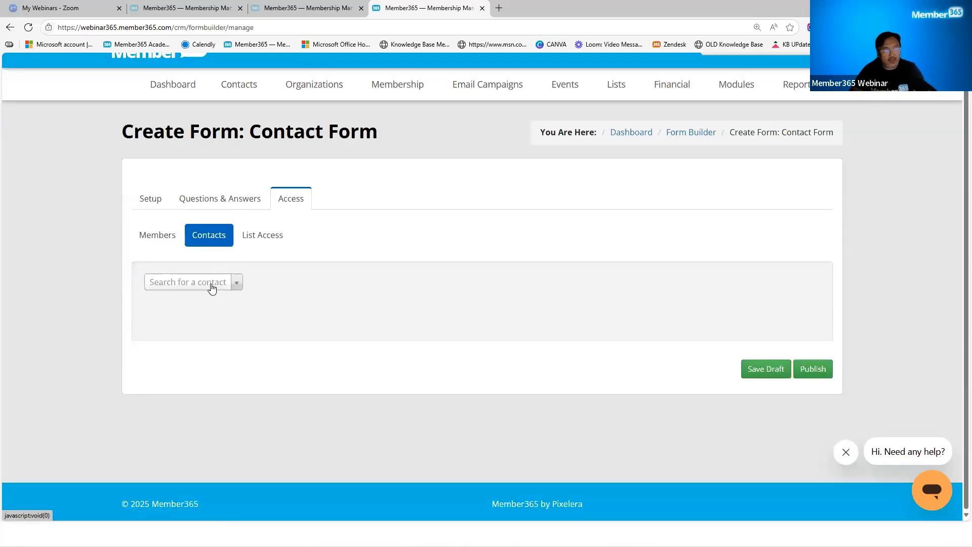
click(268, 238)
click(274, 287)
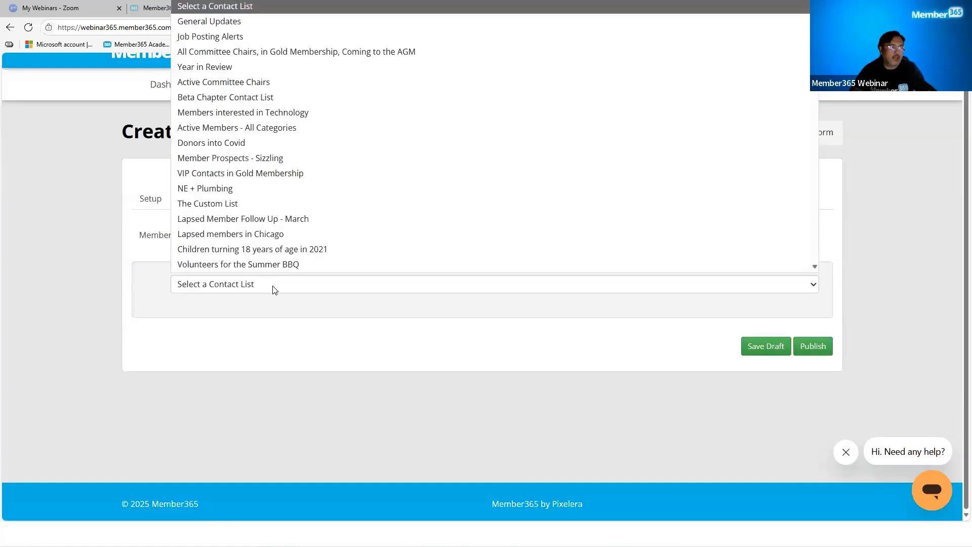
click(288, 319)
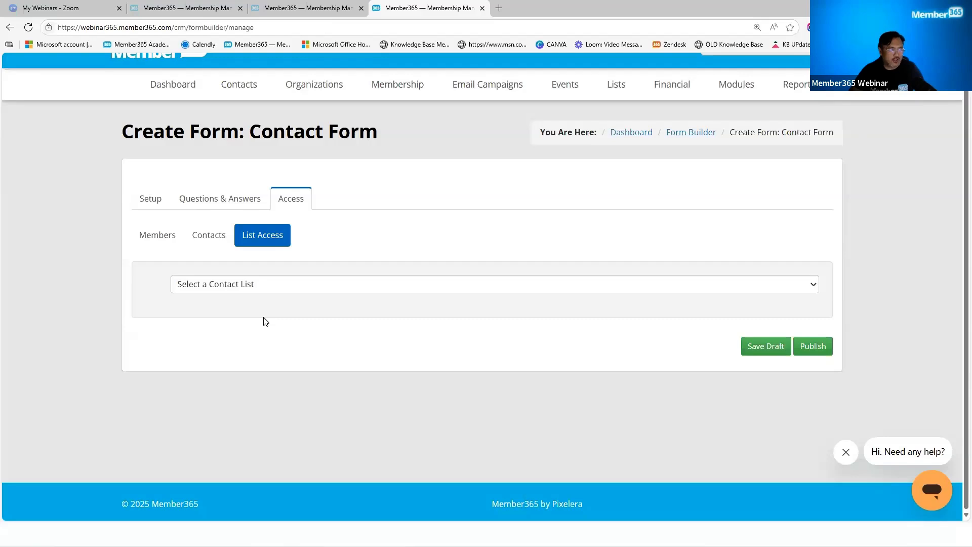
Launch the form editor for the form's questions and answers and add a vertical radio buttons field
click(152, 199)
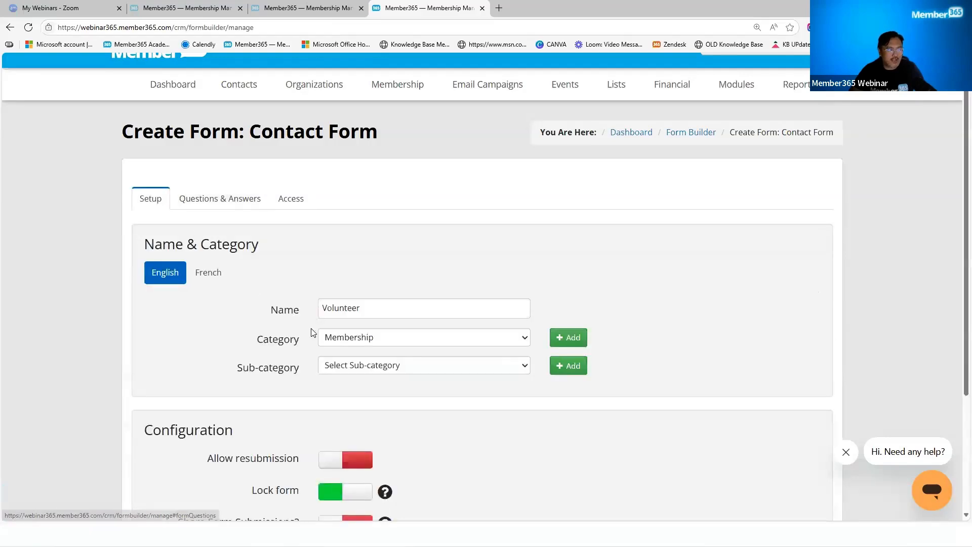
scroll(462, 436, down, 3)
scroll(507, 405, up, 4)
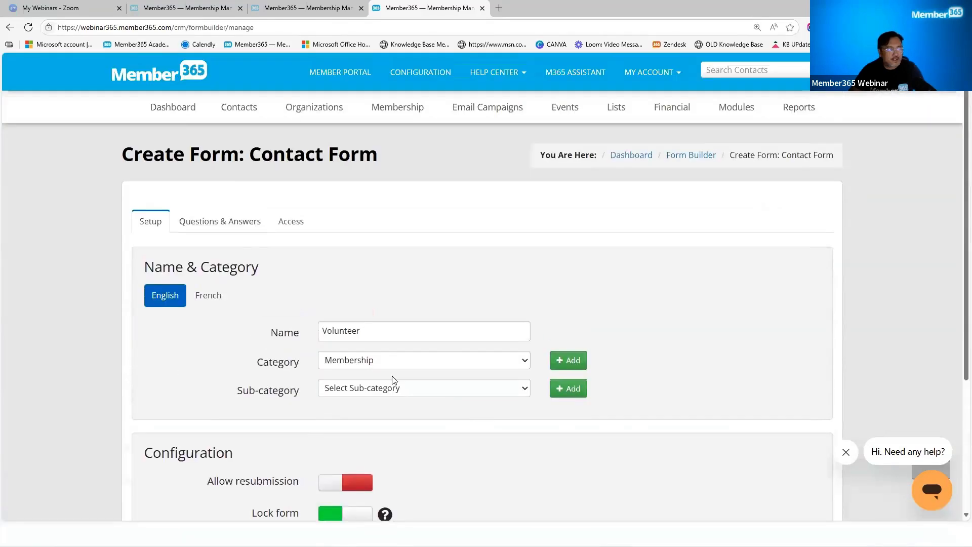
click(234, 224)
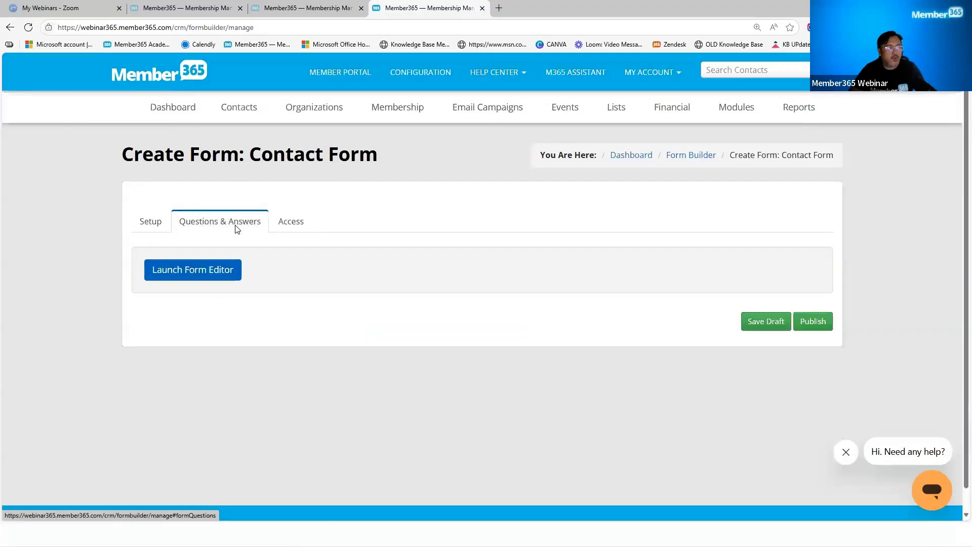
click(223, 272)
drag(705, 65, 186, 229)
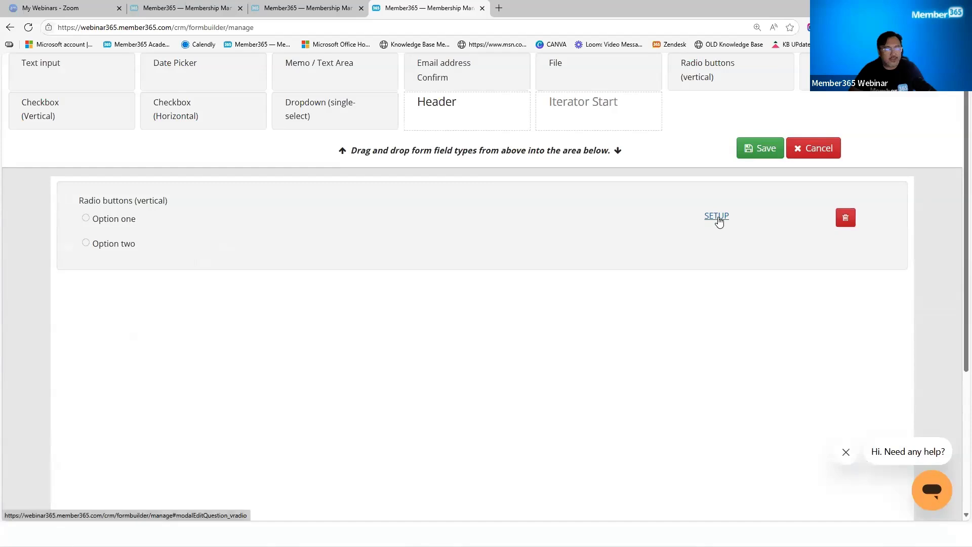
Set the radio buttons field's English question text to "When do you want to volunteer?"
click(717, 218)
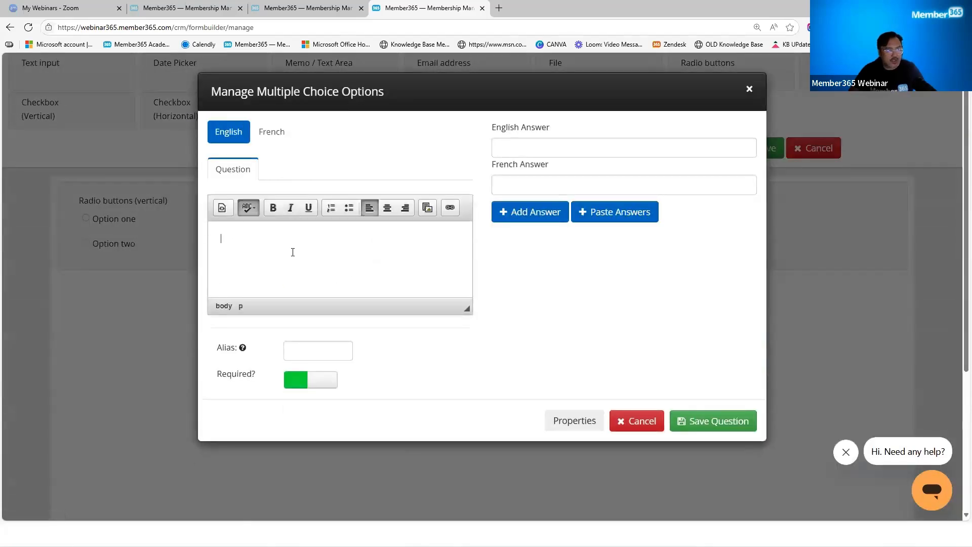
text(When do you want to c)
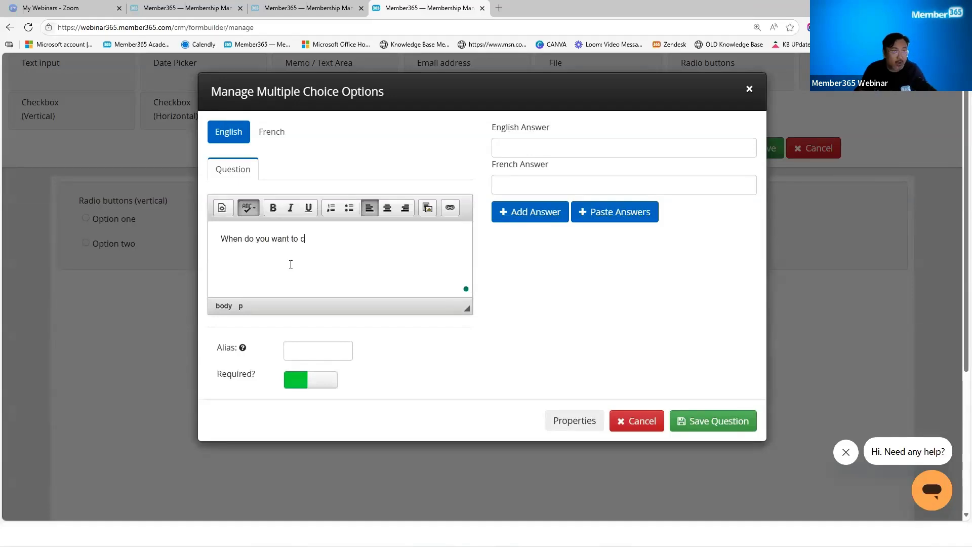
key(BackSpace)
text(volunteer?)
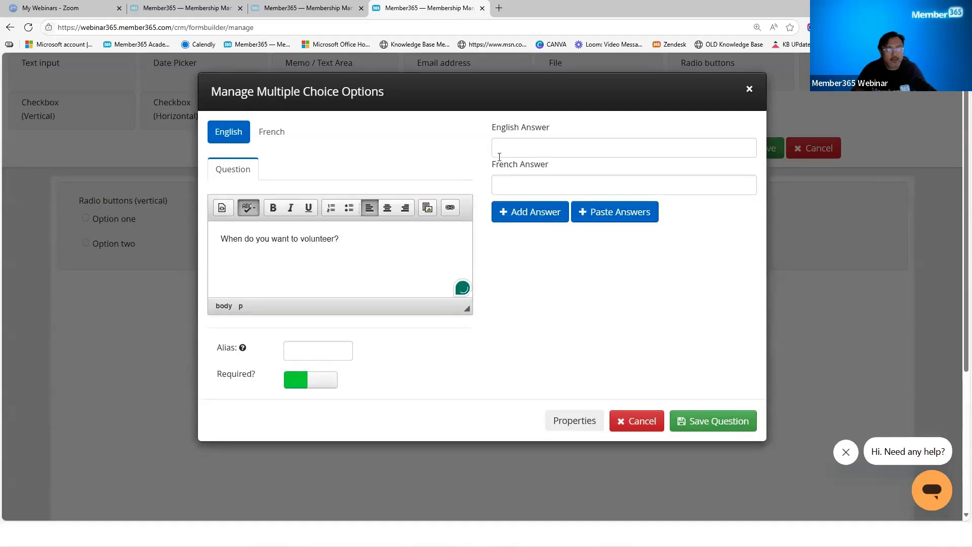
Add Saturday and Sunday as the English answers, then save the question and the form layout
click(510, 147)
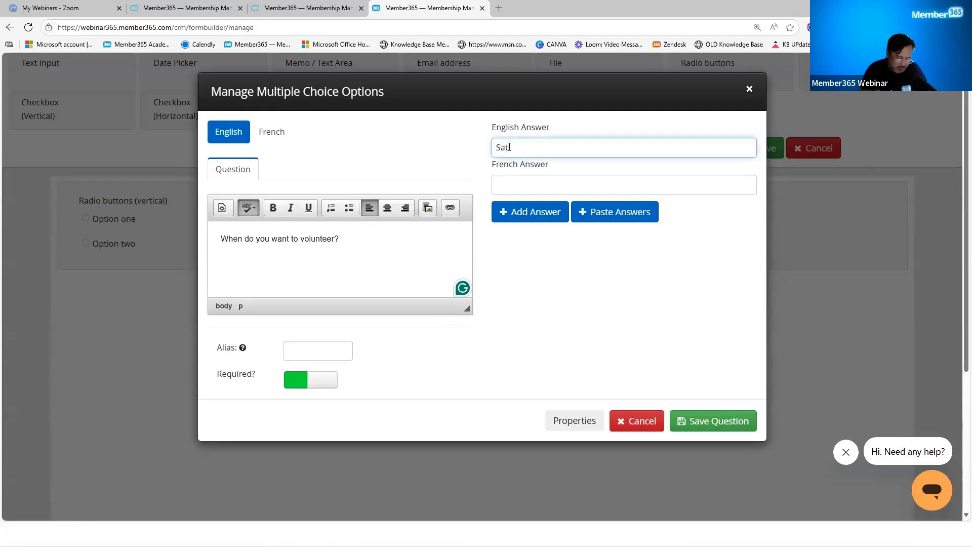
text(Saturday)
key(Return)
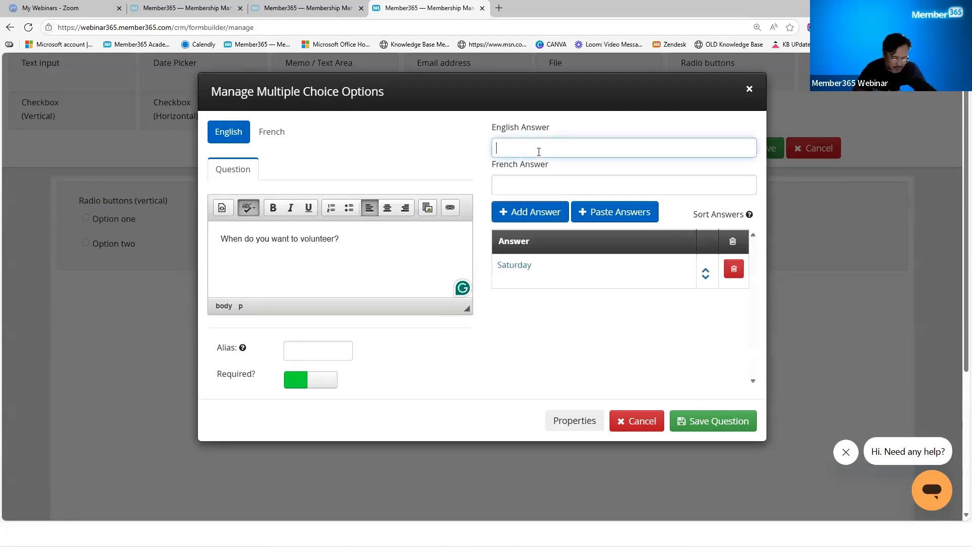
text(Sunday)
click(547, 211)
click(703, 419)
click(761, 152)
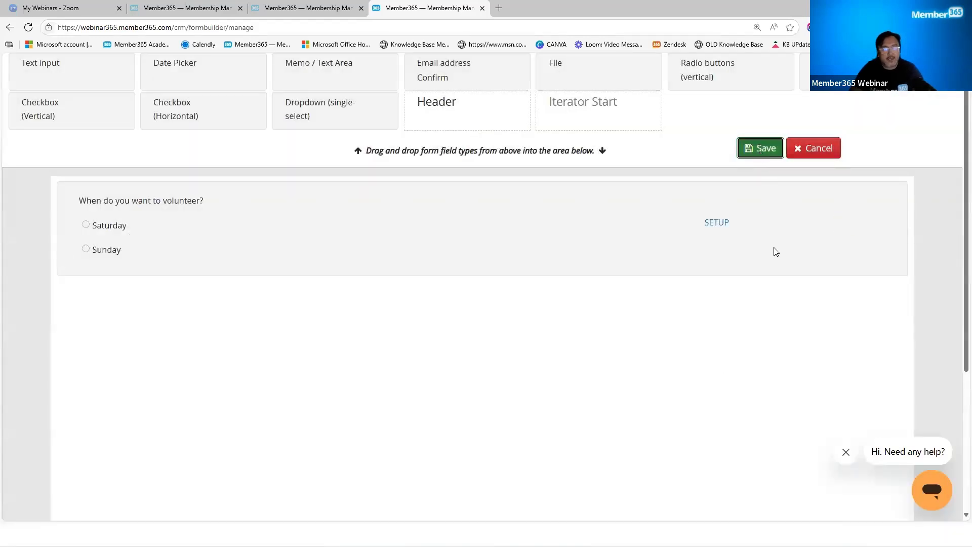
Rename the form Volunteer Contact in both English and French and publish it
click(812, 324)
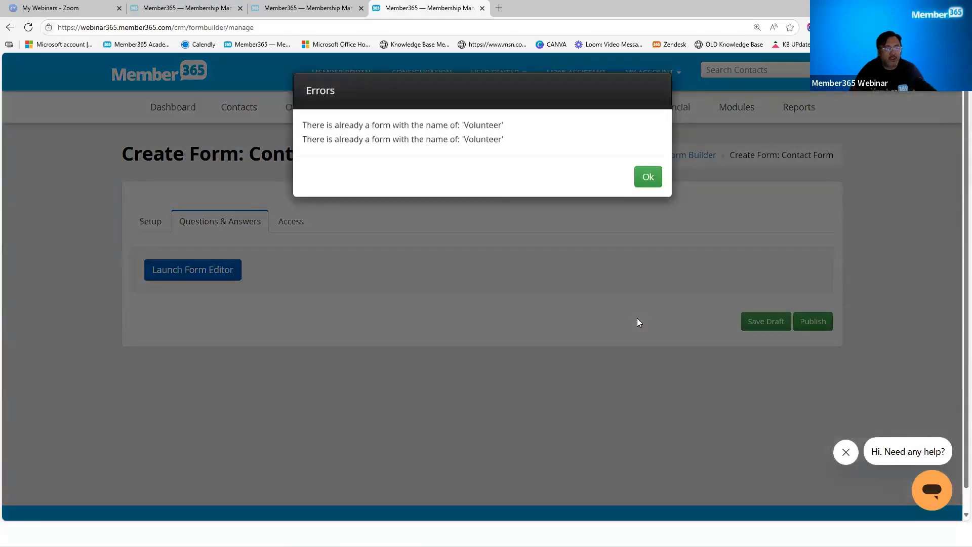
click(648, 177)
click(155, 222)
click(383, 329)
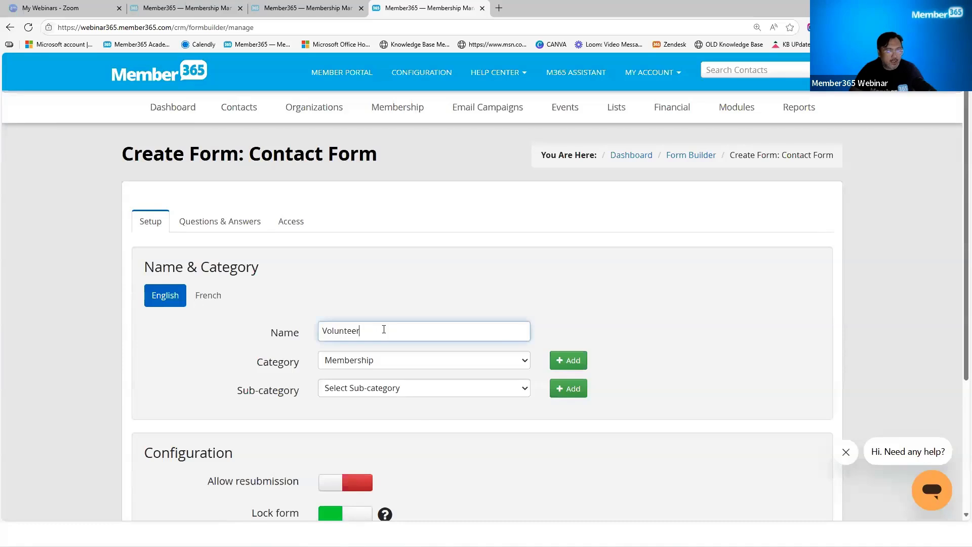
key(Tab)
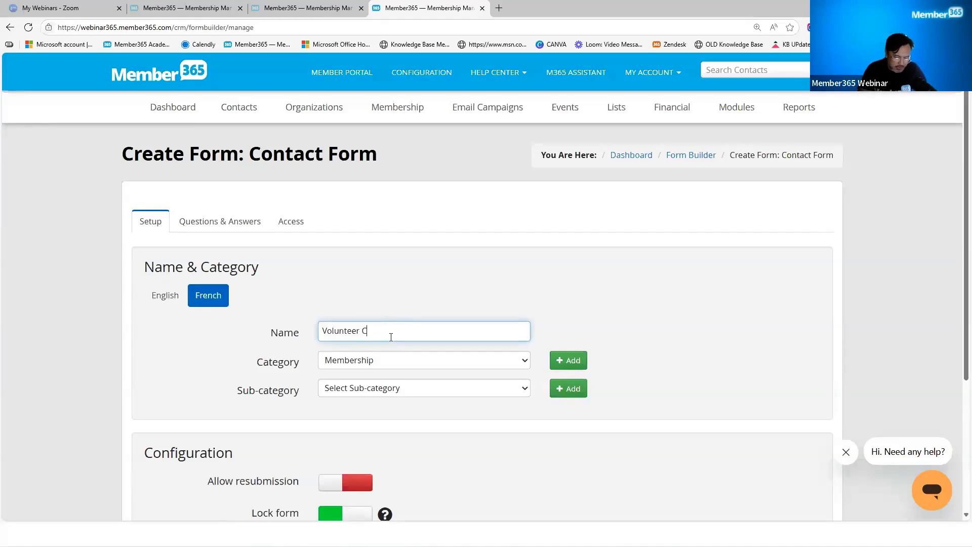
click(161, 295)
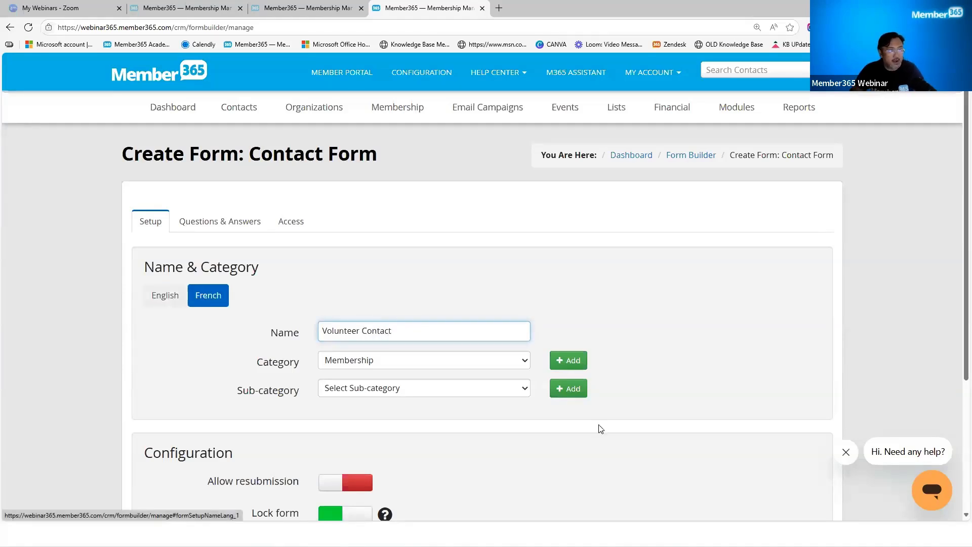
scroll(704, 428, down, 1)
scroll(704, 428, down, 3)
click(815, 421)
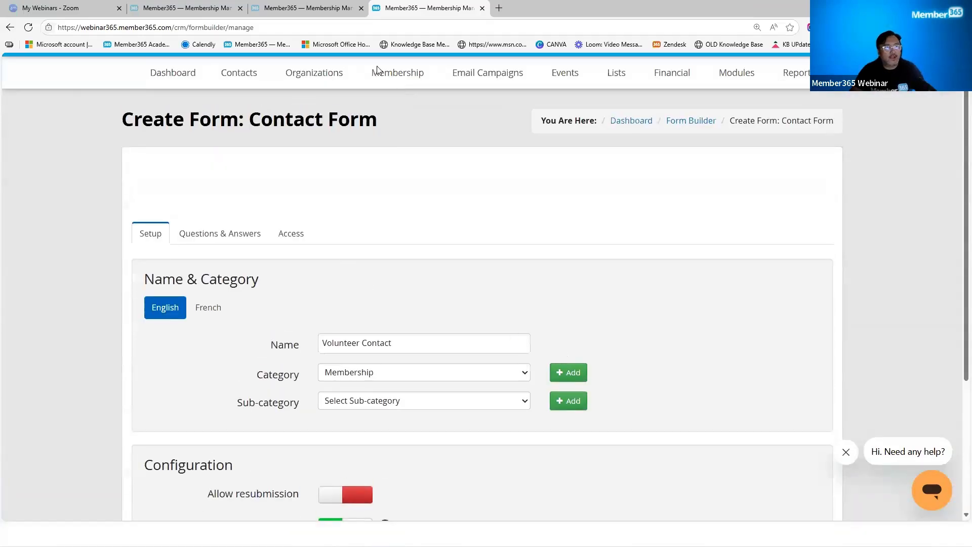
In the first Member365 browser tab, reload the contact's details and assign the Volunteer Contact demographic to the contact
click(187, 8)
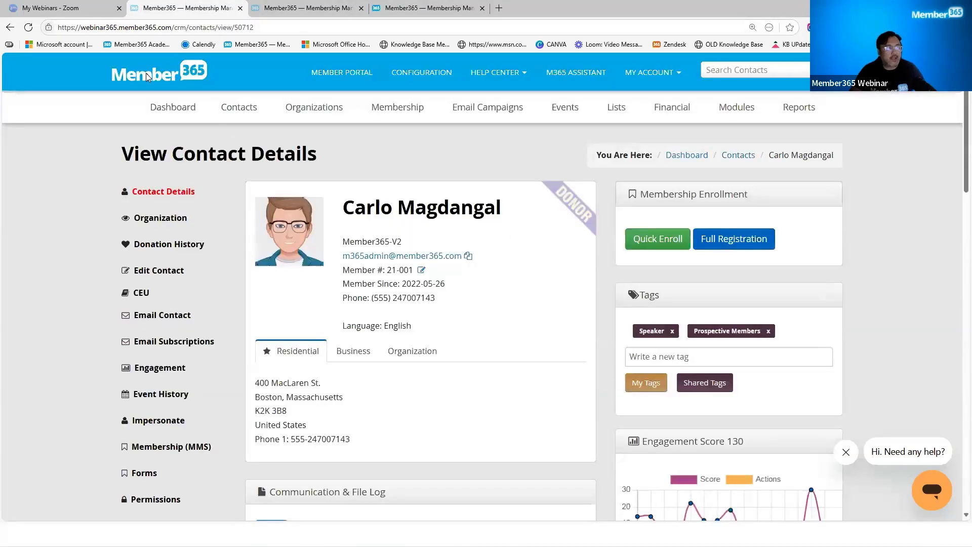
click(28, 27)
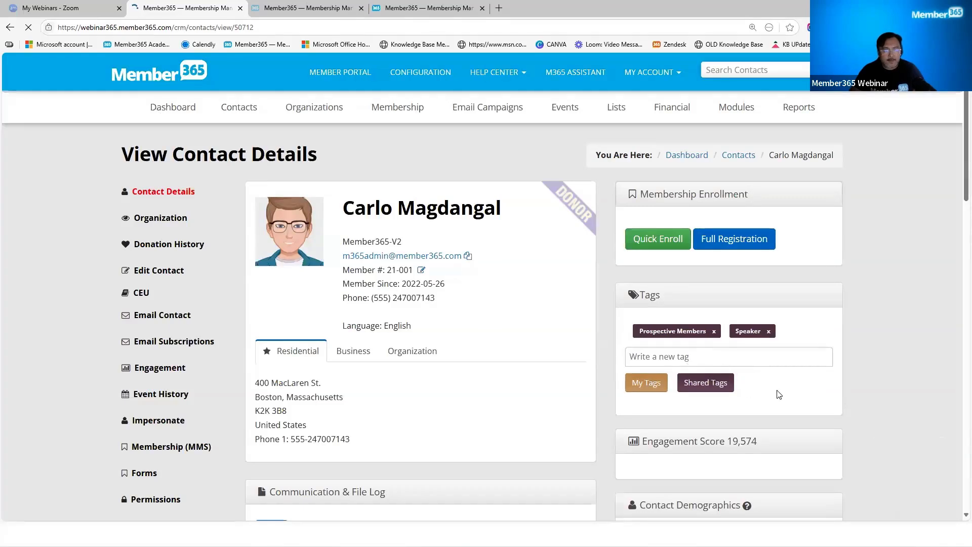
scroll(774, 395, down, 3)
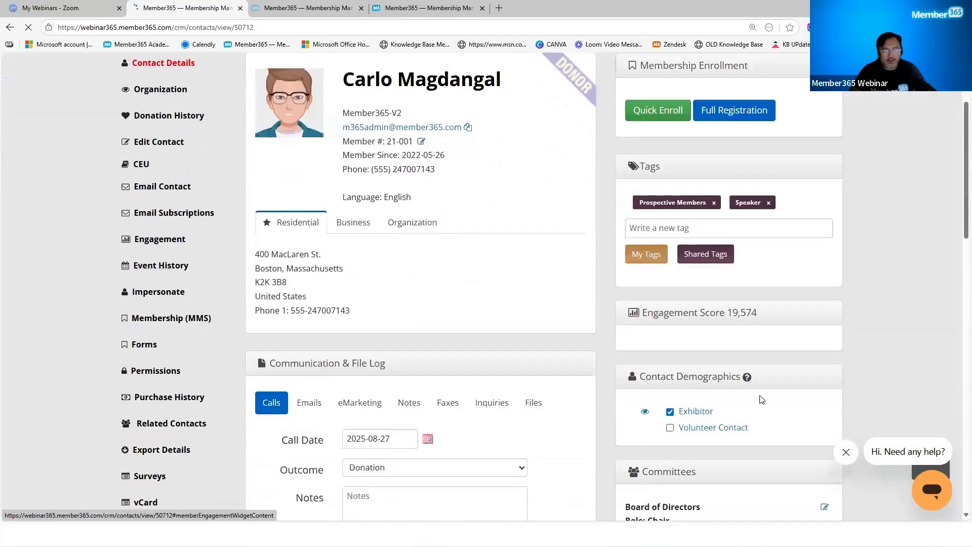
scroll(729, 433, down, 2)
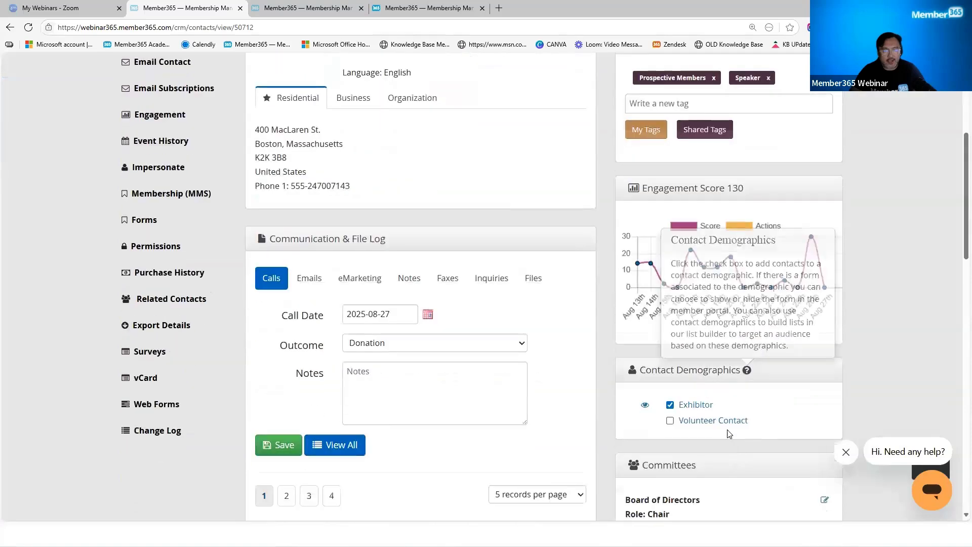
click(670, 421)
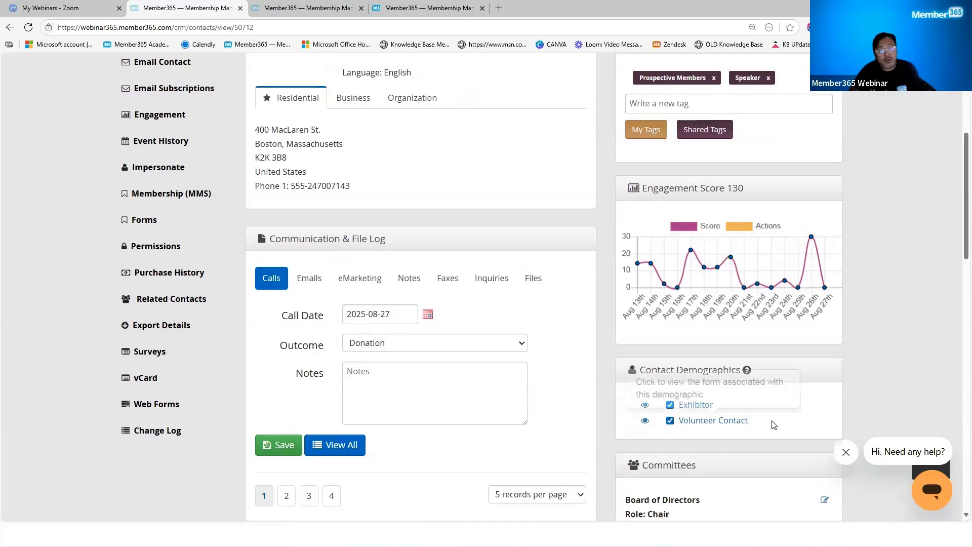
Hide the contact's Volunteer Contact demographic form in the member portal and make it visible there again
drag(766, 424, 680, 424)
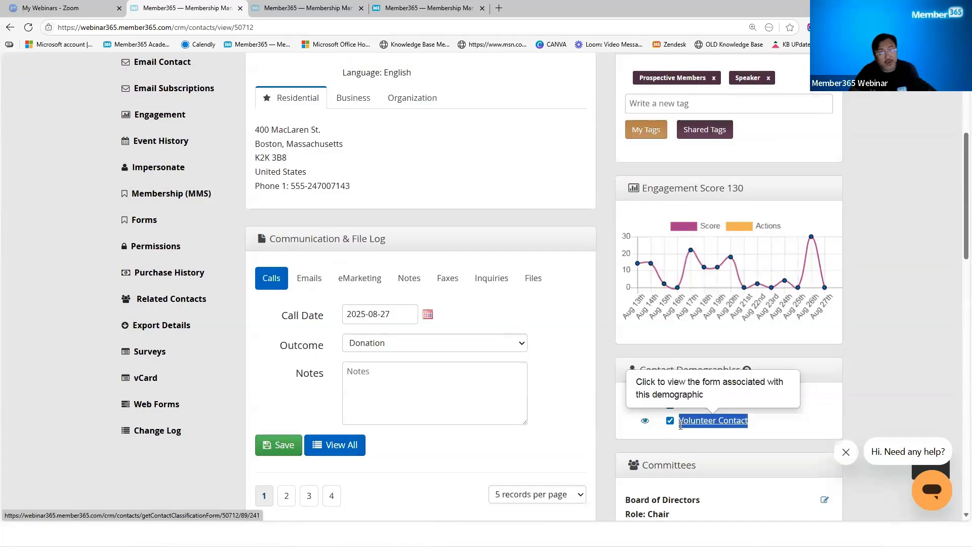
drag(680, 424, 681, 426)
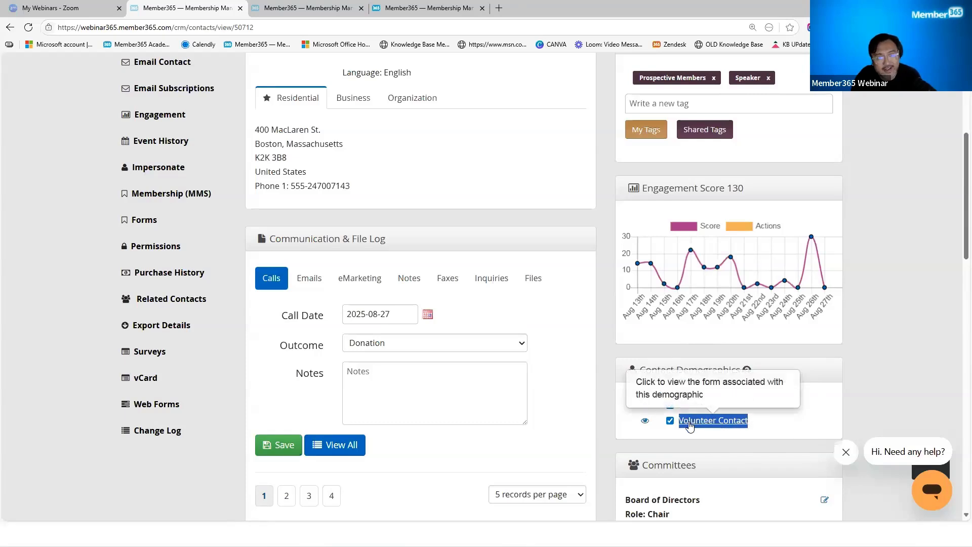
click(646, 422)
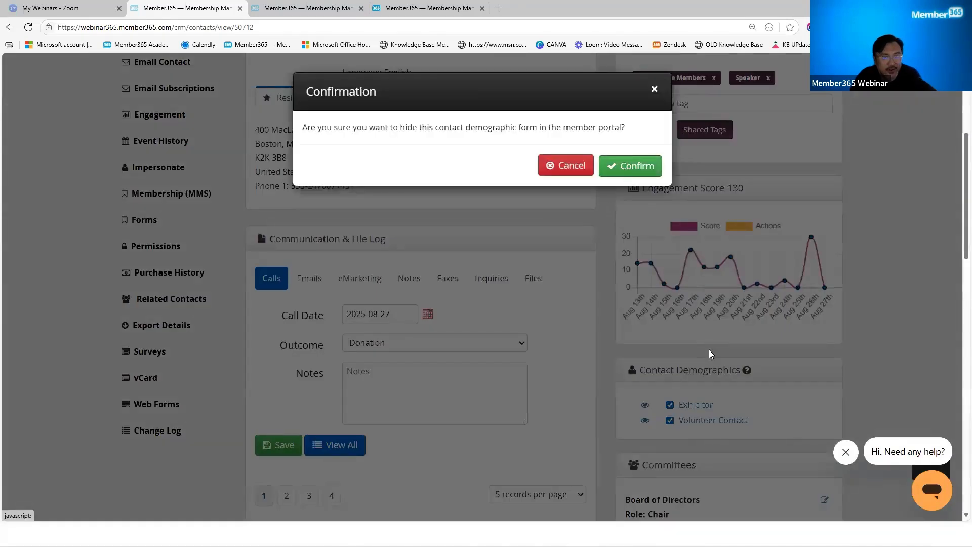
key(Return)
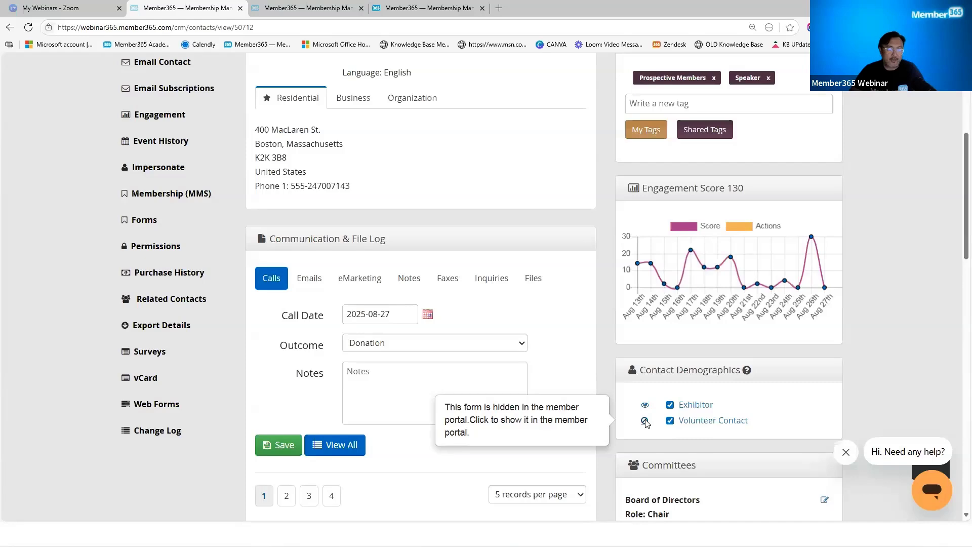
click(645, 423)
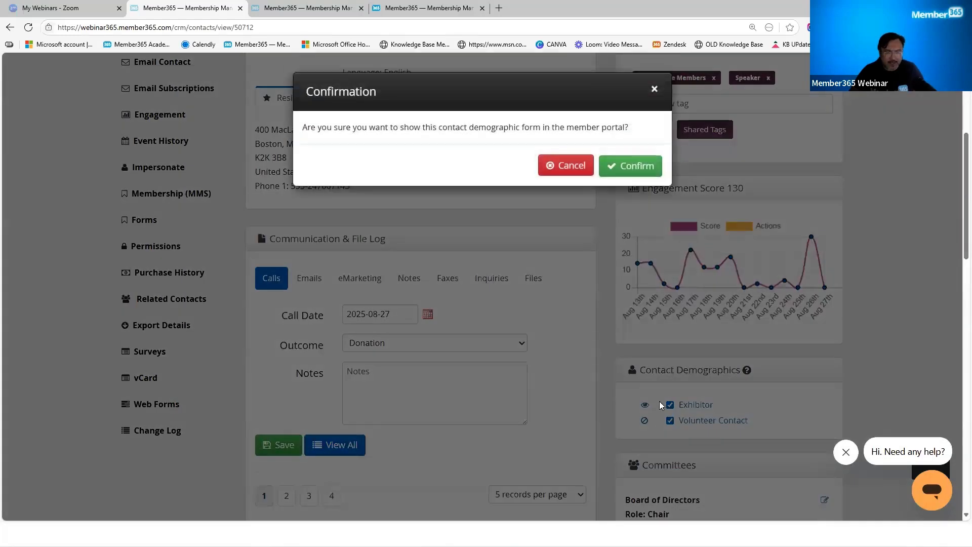
click(642, 168)
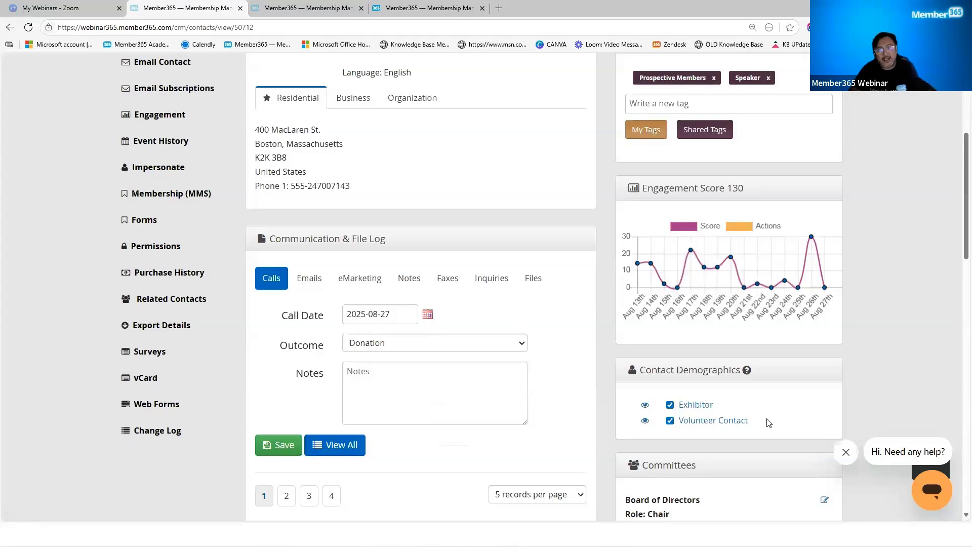
drag(759, 420, 684, 420)
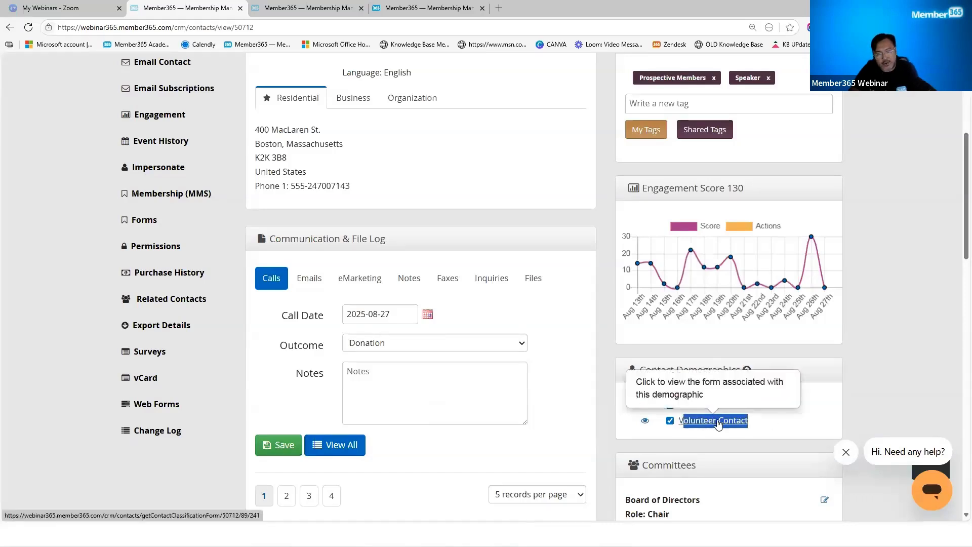
click(807, 423)
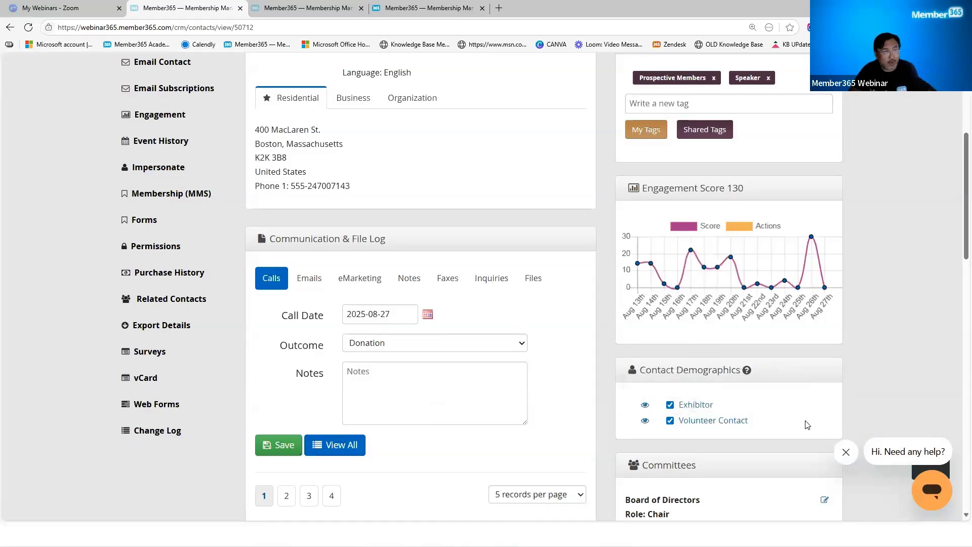
Impersonate the contact to enter the member portal as that member
scroll(807, 425, up, 3)
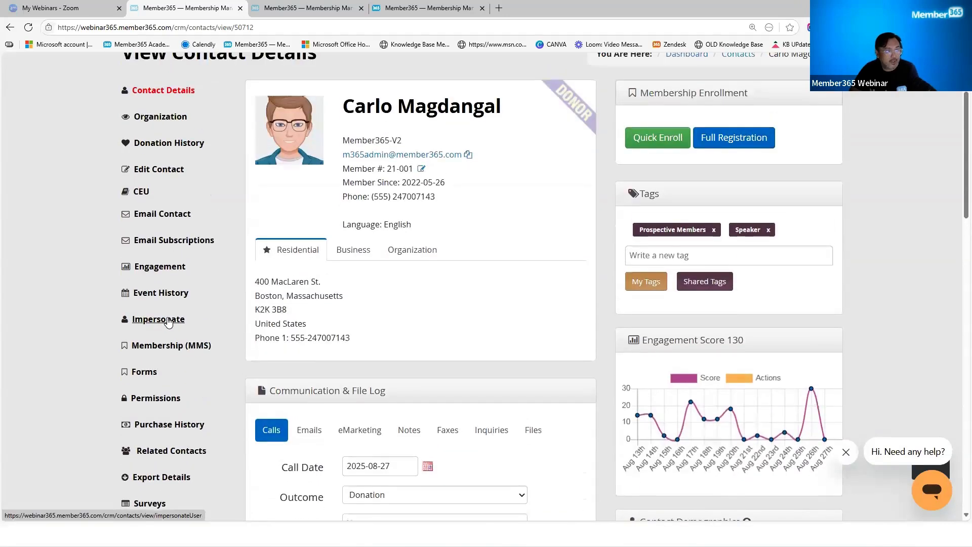
click(167, 321)
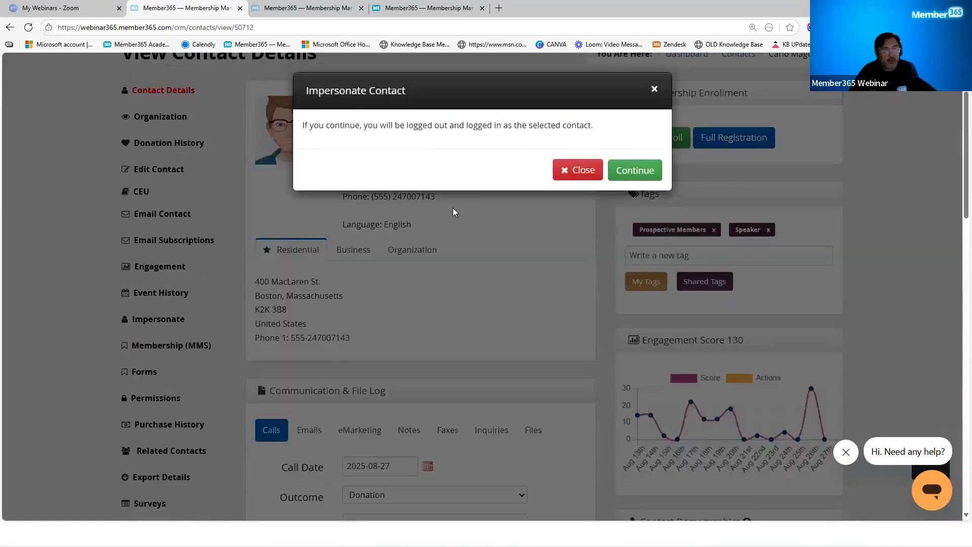
click(630, 171)
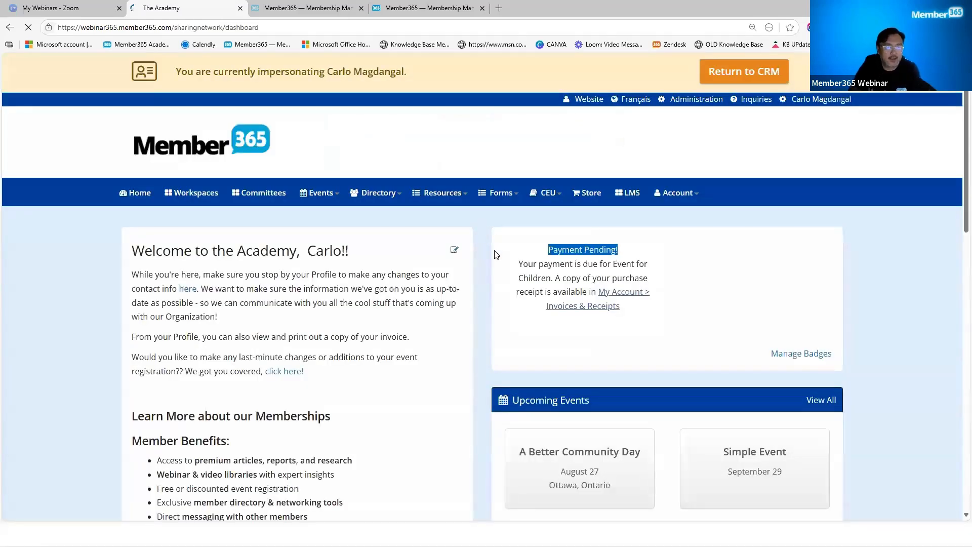
Open the member's profile in the portal and view the Volunteer Contact Profile form
click(676, 198)
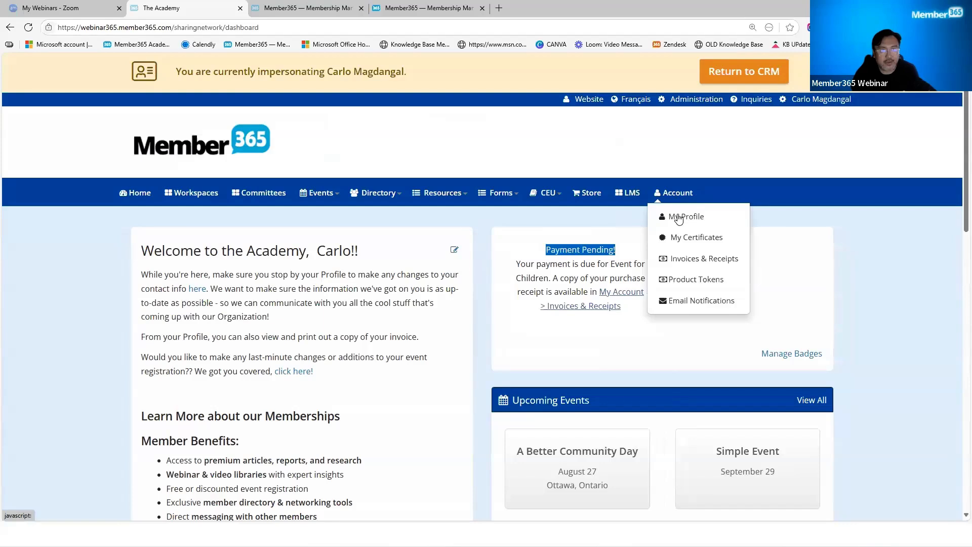
click(679, 216)
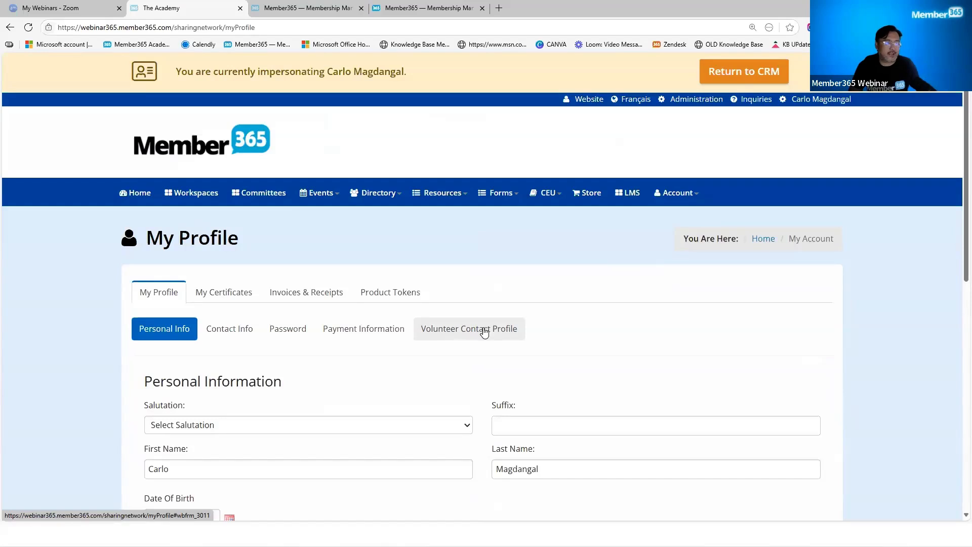
click(487, 332)
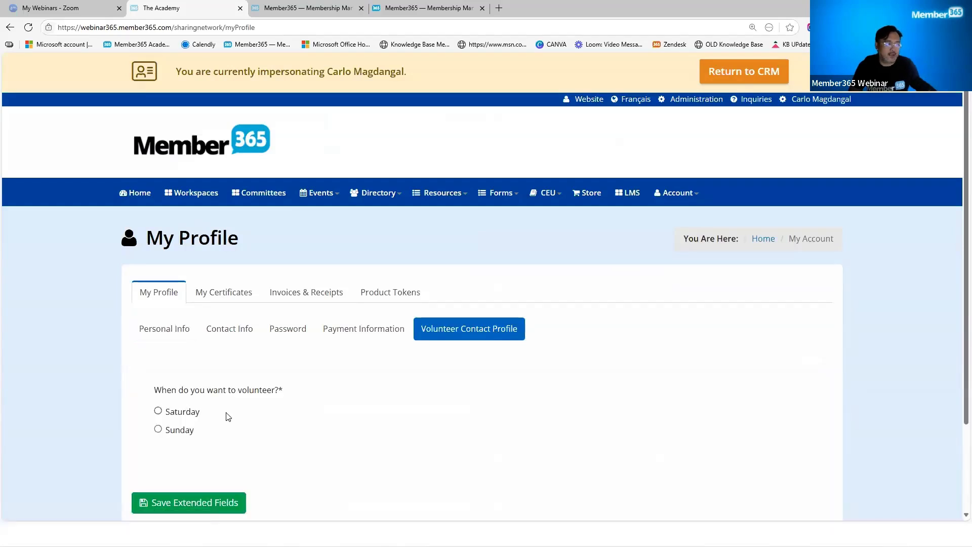
scroll(228, 415, down, 2)
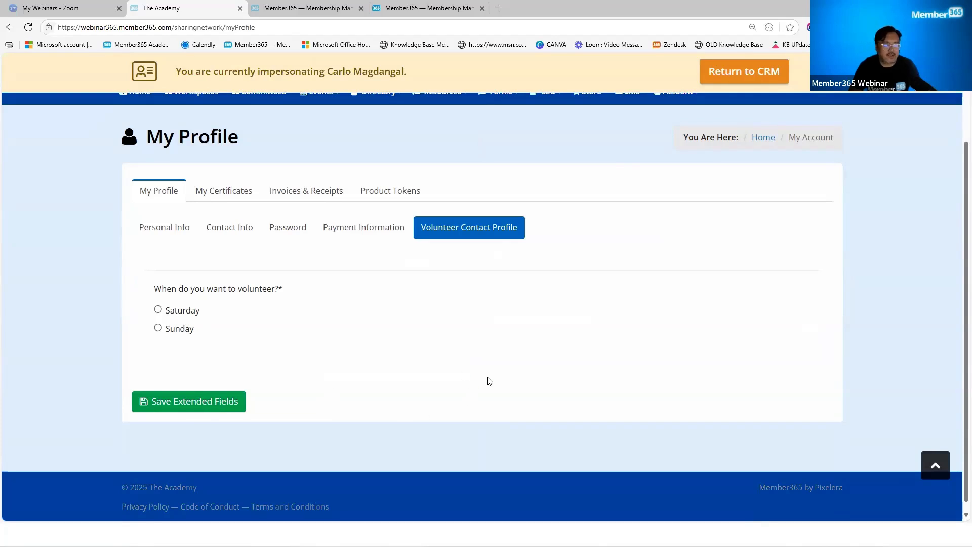
scroll(490, 380, up, 2)
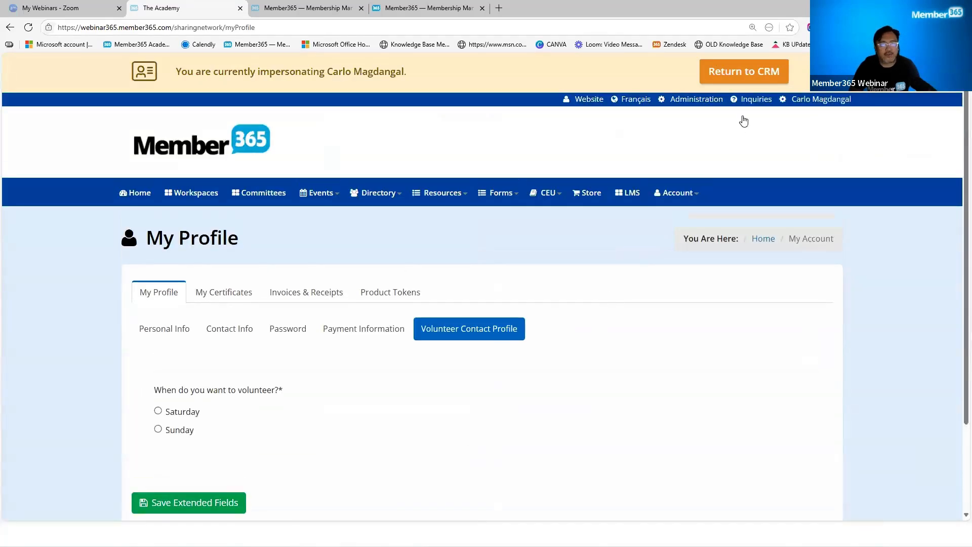
Return to the CRM from the impersonated session and hide the contact's Volunteer Contact demographic form in the member portal
click(749, 77)
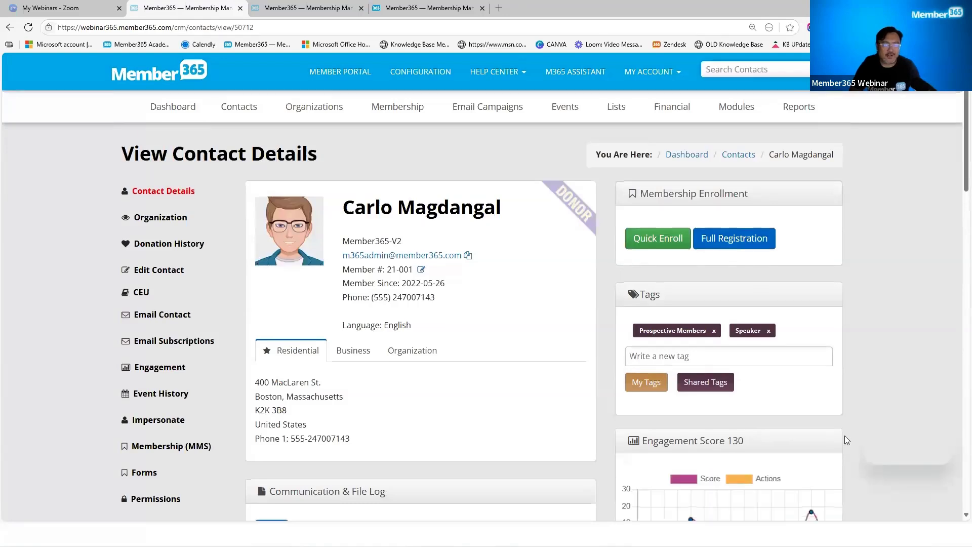
scroll(844, 440, down, 6)
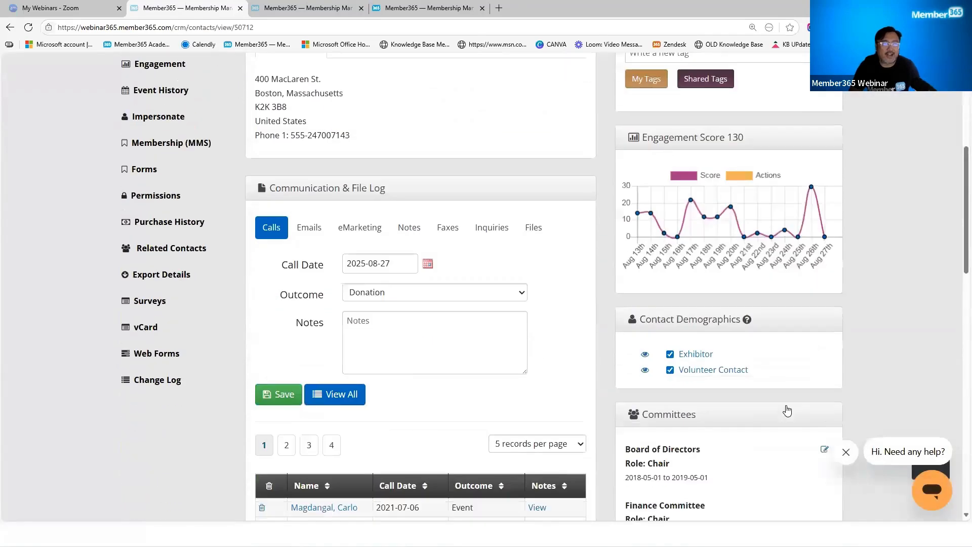
click(644, 370)
click(624, 161)
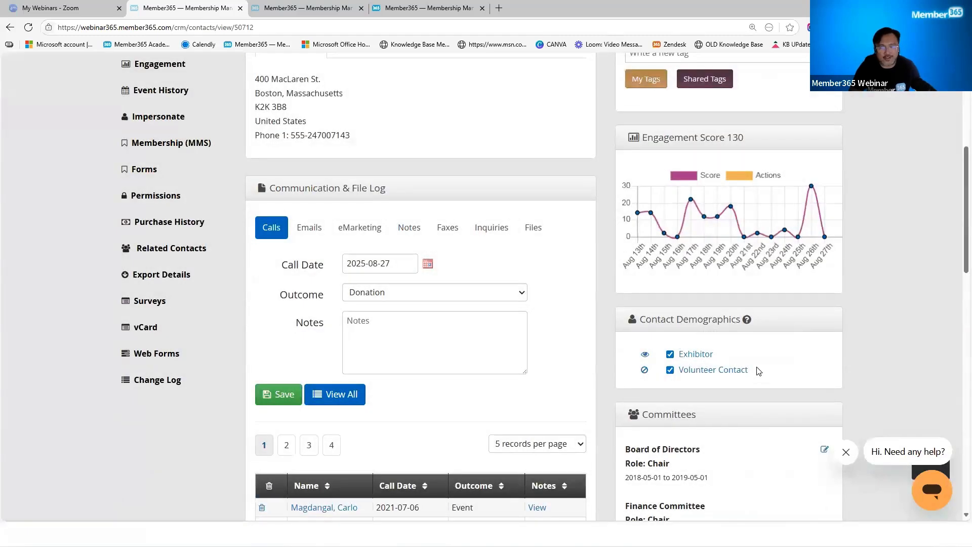
triple_click(692, 370)
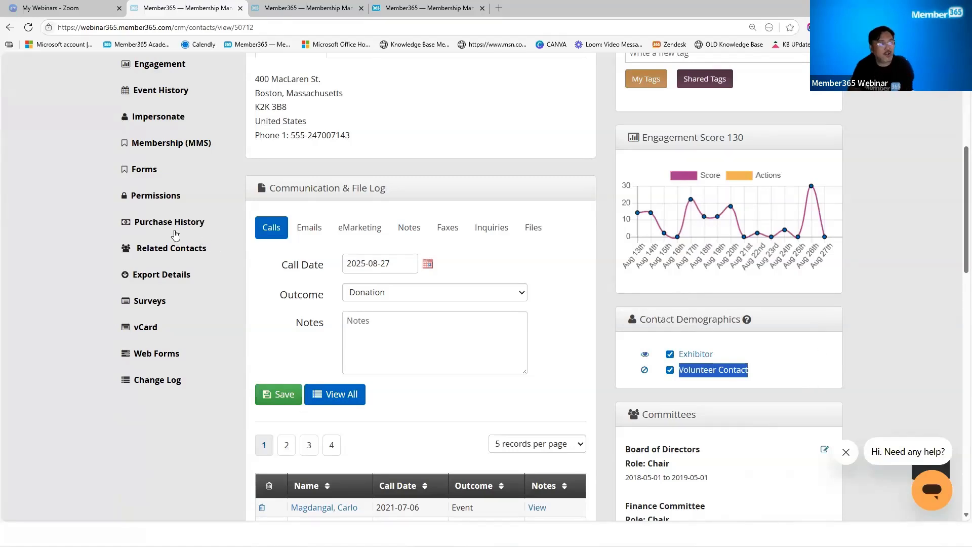
View the contact's Volunteer Contact form responses page and go back to the contact details
scroll(337, 290, up, 2)
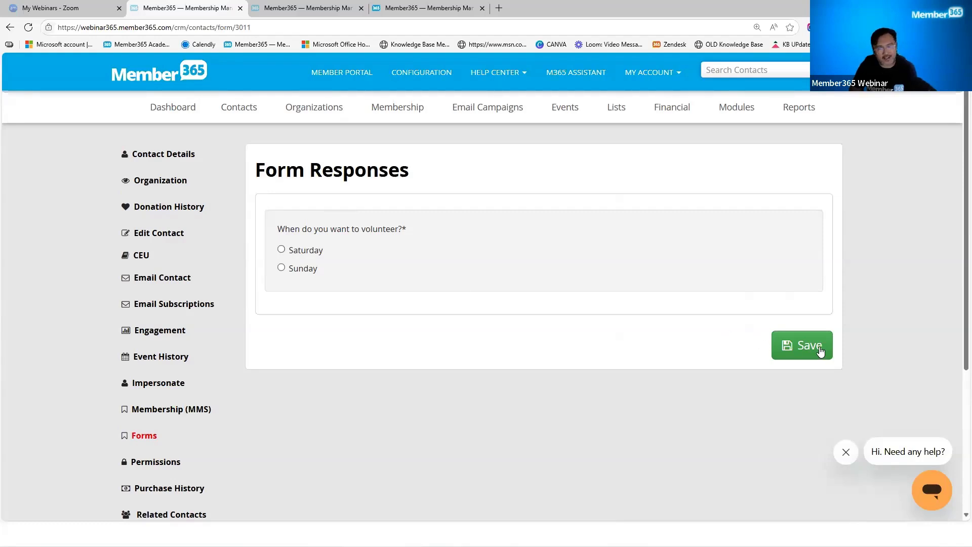
click(186, 165)
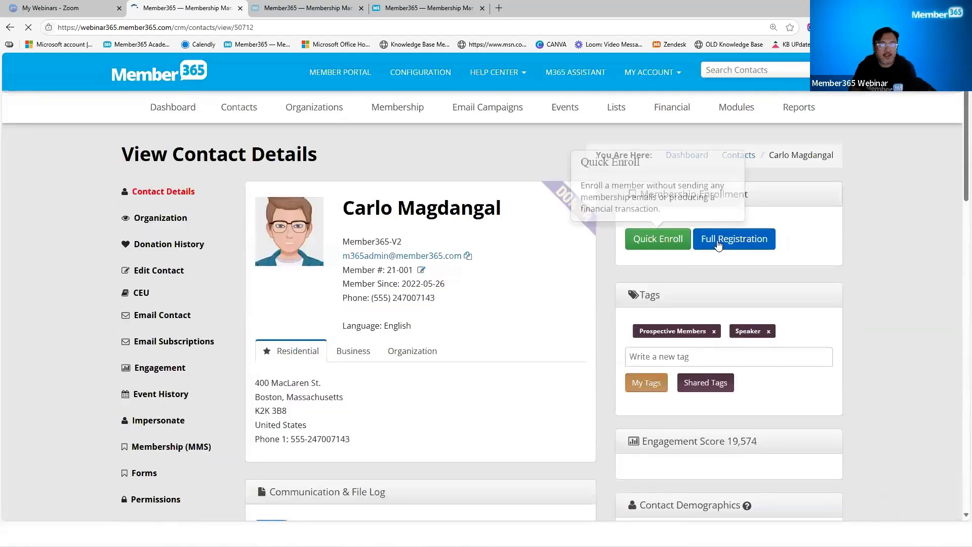
Open the Shared Tags report from the contact reports and look over its filters and results
click(245, 116)
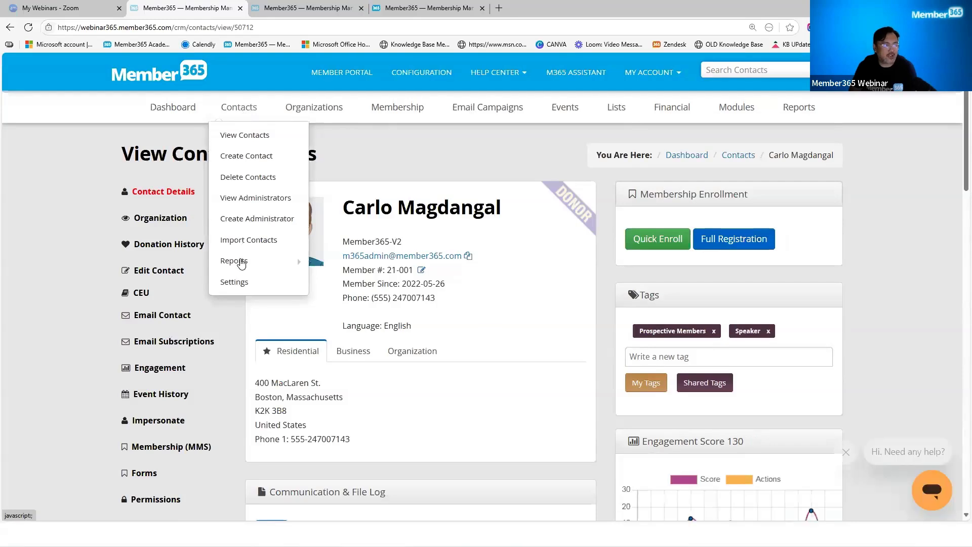
mouse_move(241, 262)
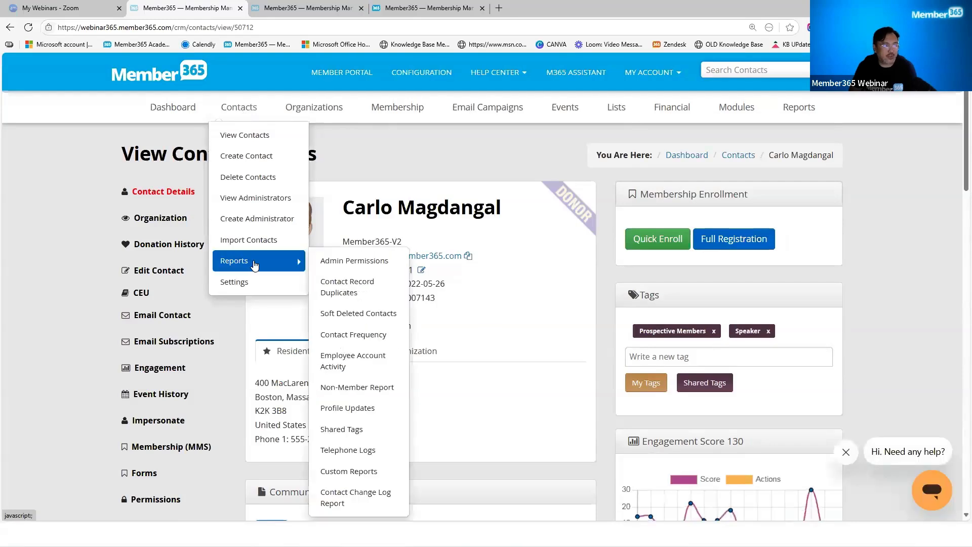
click(343, 430)
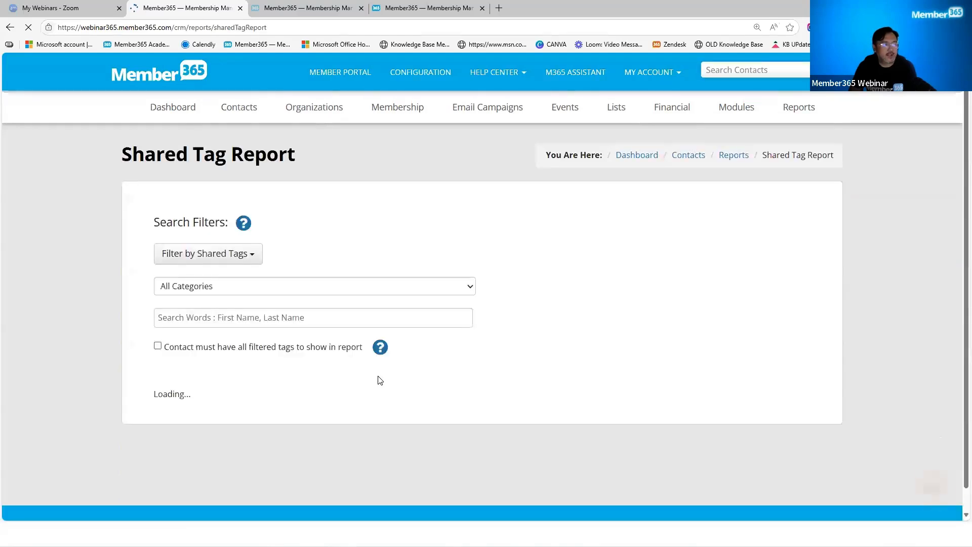
scroll(426, 385, down, 1)
scroll(426, 385, down, 3)
scroll(319, 265, up, 2)
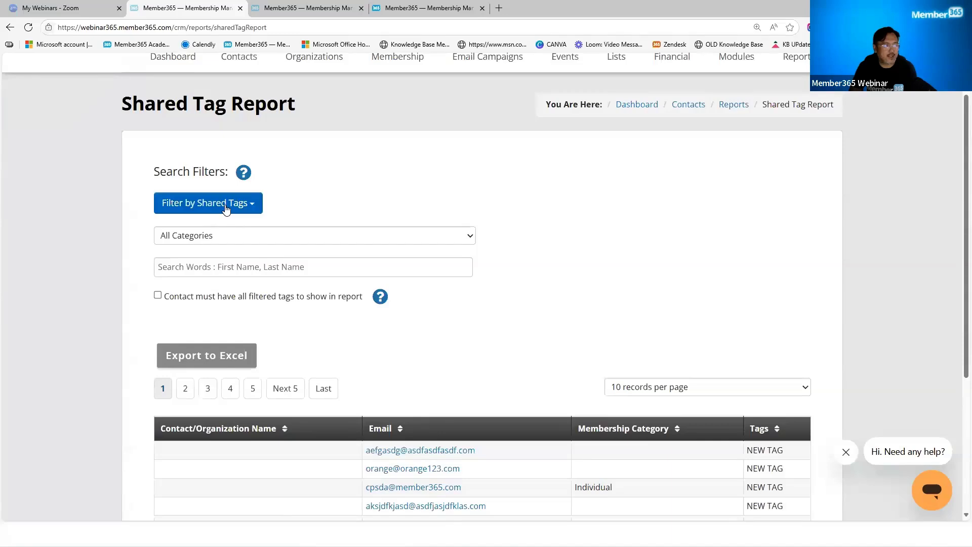
Try filtering the shared tag report by the 2020 Donor contact tag and clear that filter
click(226, 209)
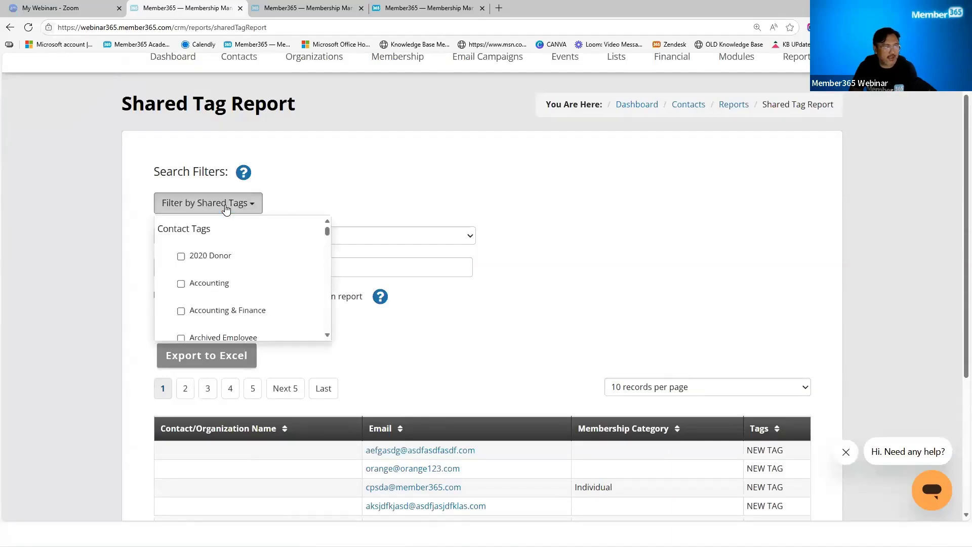
click(181, 256)
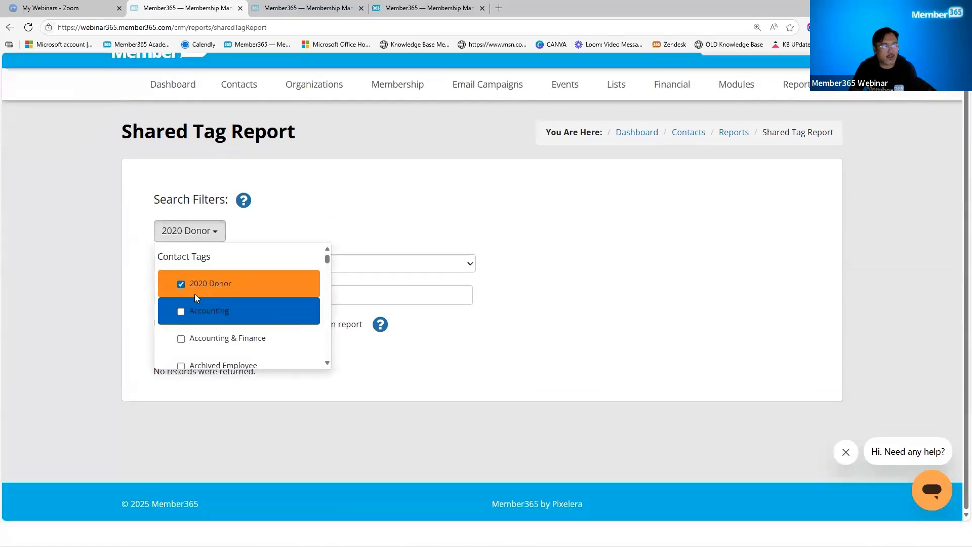
click(182, 284)
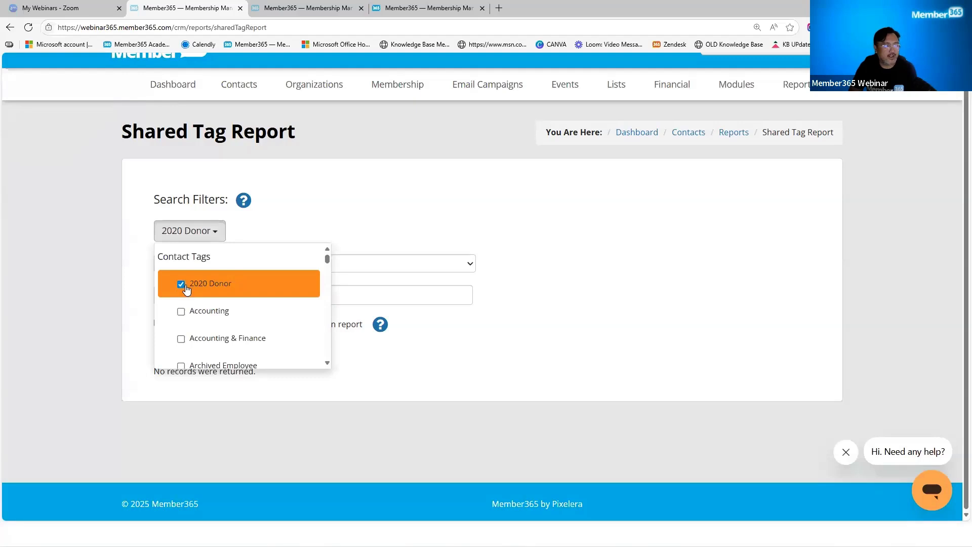
Filter the shared tag report by the Prospective Member and Prospective Members contact tags
scroll(247, 327, down, 2)
scroll(246, 327, down, 8)
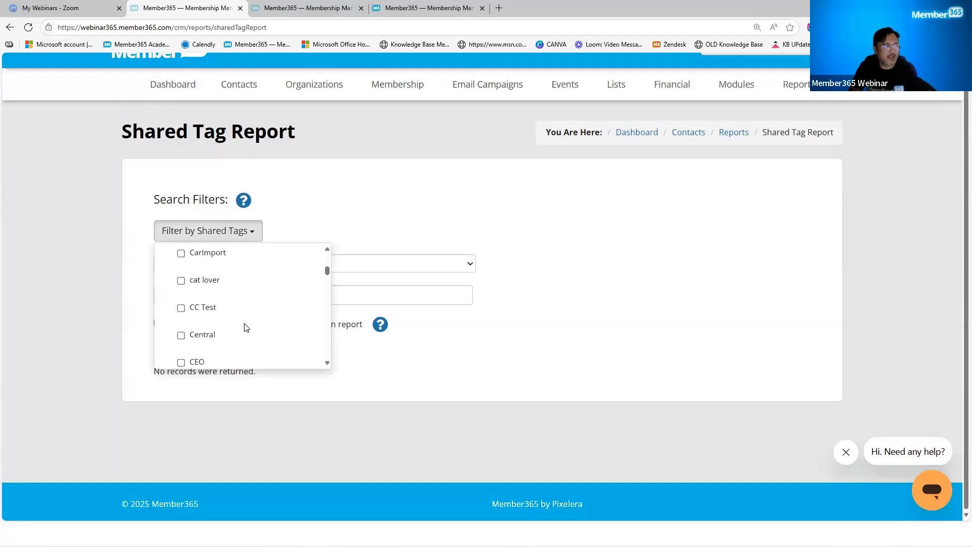
scroll(245, 327, down, 15)
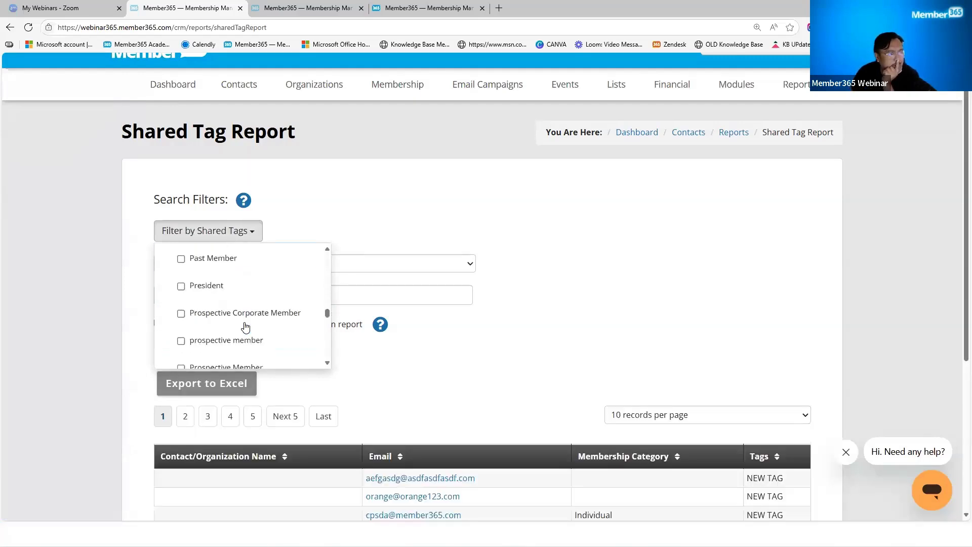
scroll(246, 327, down, 3)
scroll(247, 326, up, 8)
scroll(245, 326, up, 5)
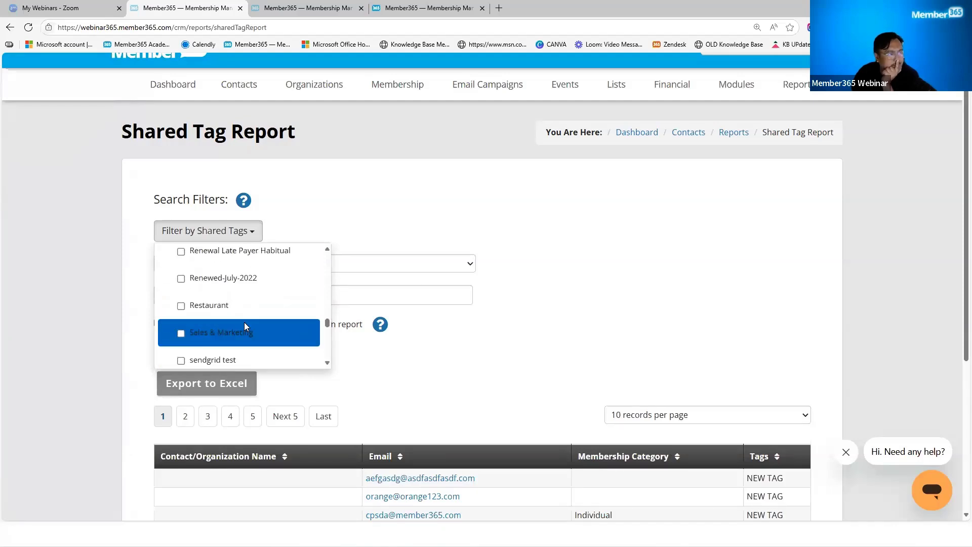
scroll(212, 323, up, 2)
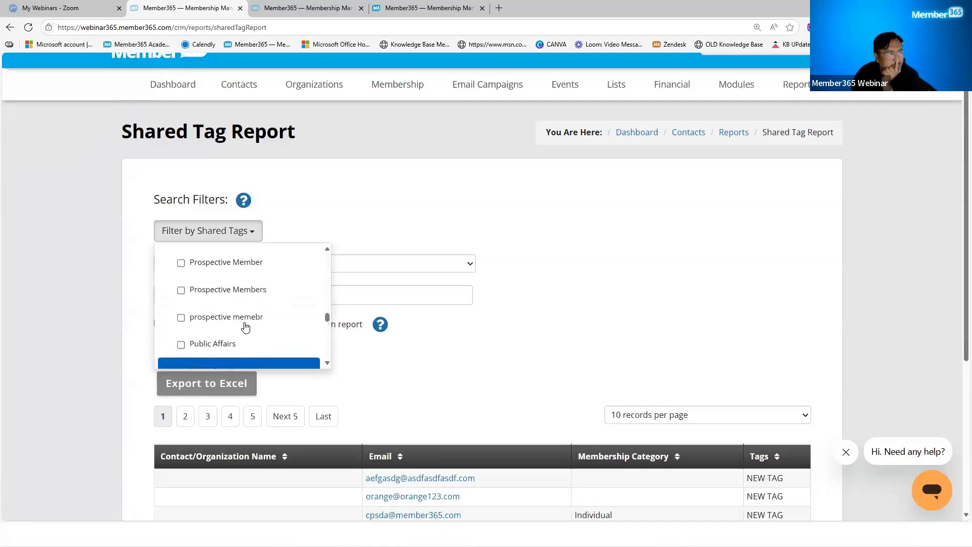
click(197, 278)
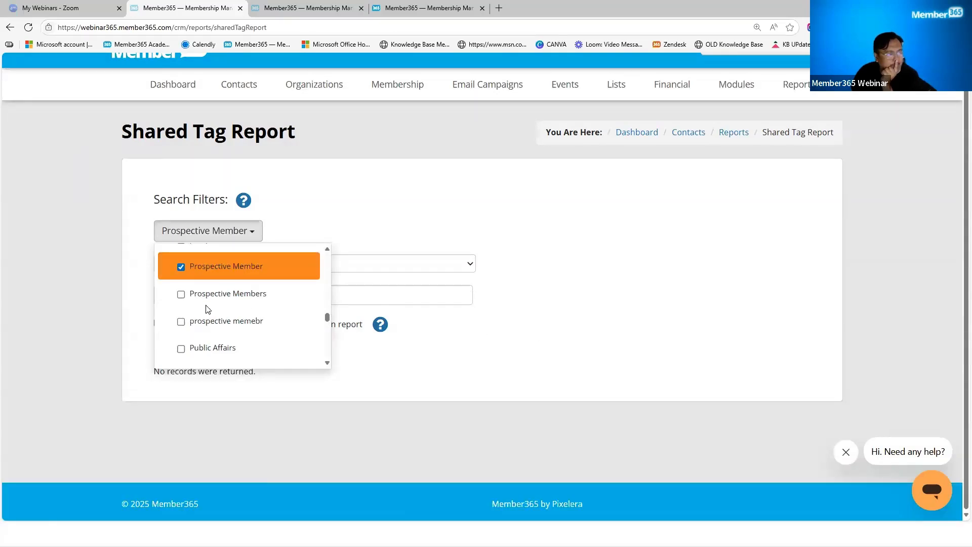
click(227, 303)
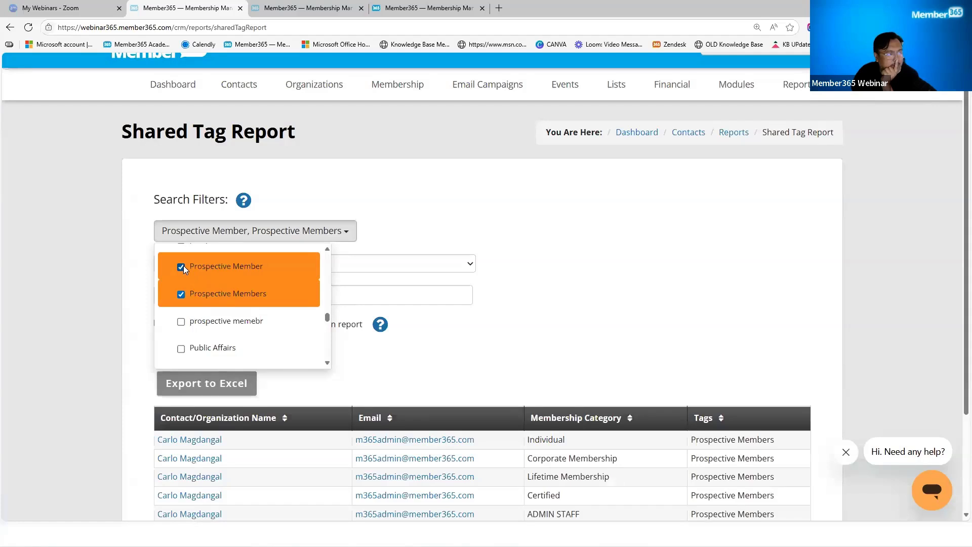
Look over the filtered report results, and start a new custom contact list named Volunteers
scroll(501, 399, down, 3)
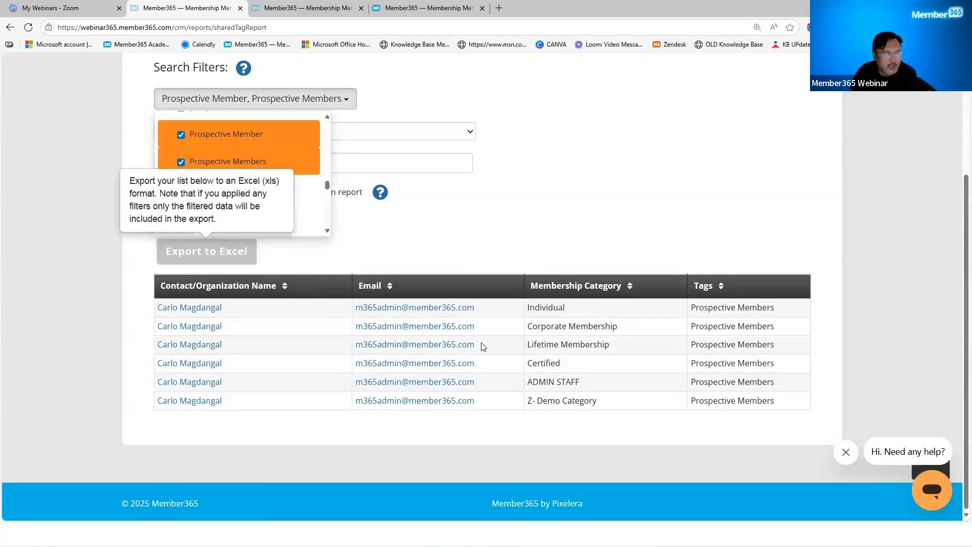
scroll(549, 247, up, 3)
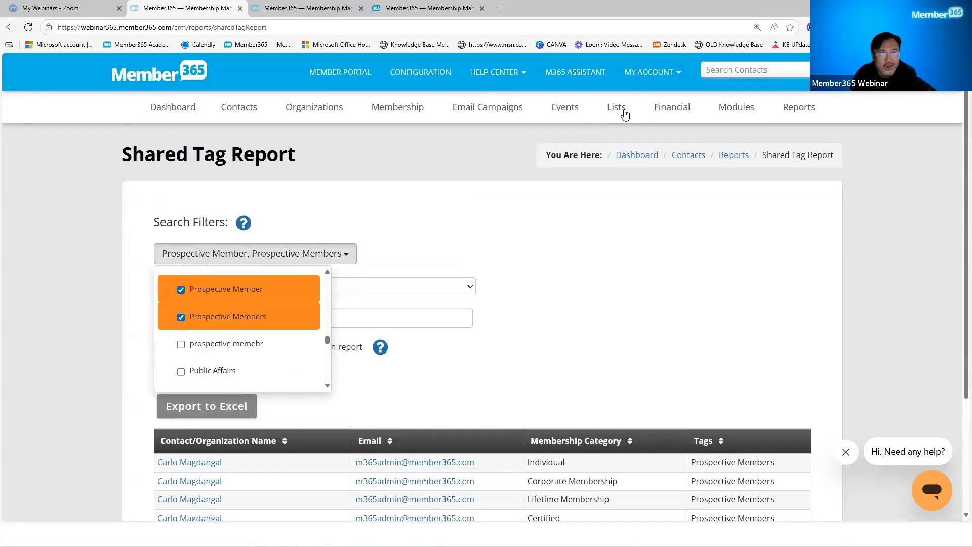
mouse_move(625, 114)
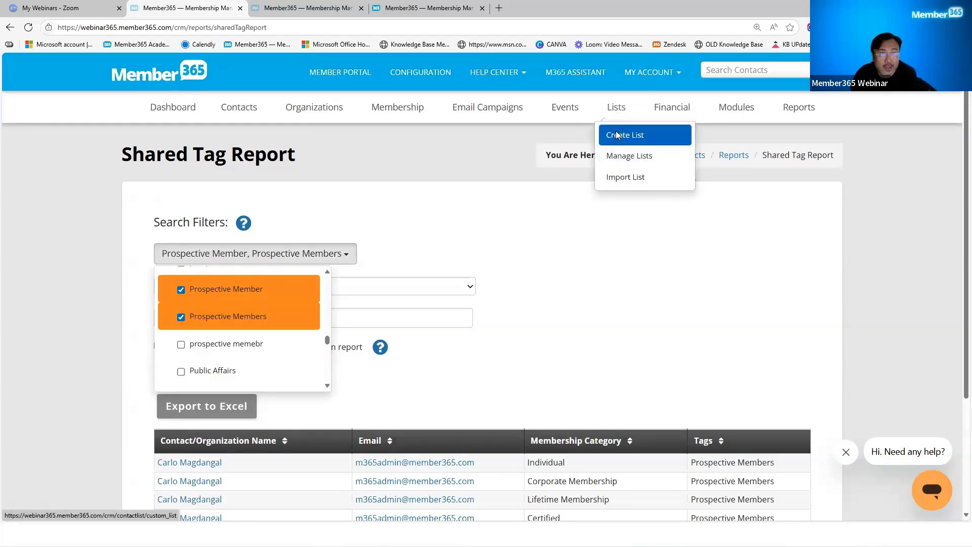
click(617, 135)
click(283, 323)
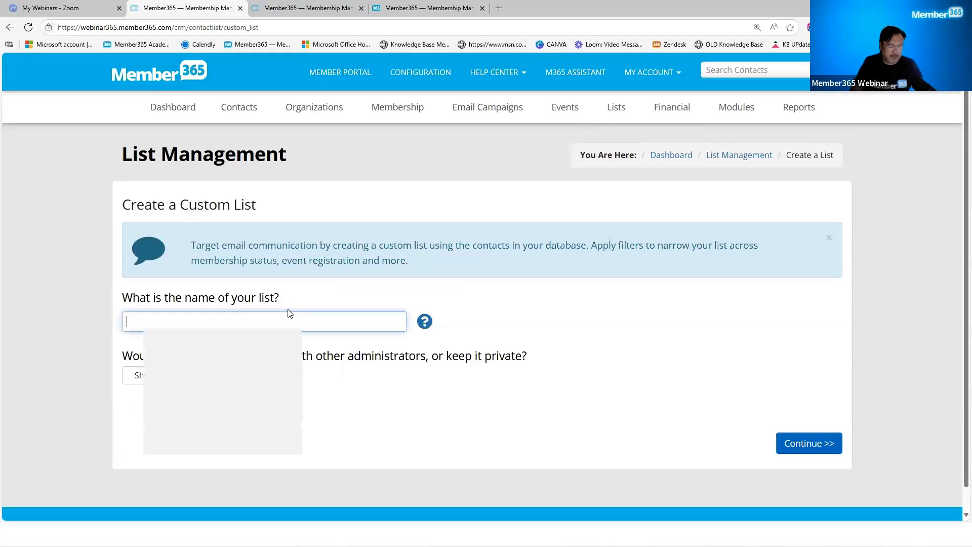
text(Volunt)
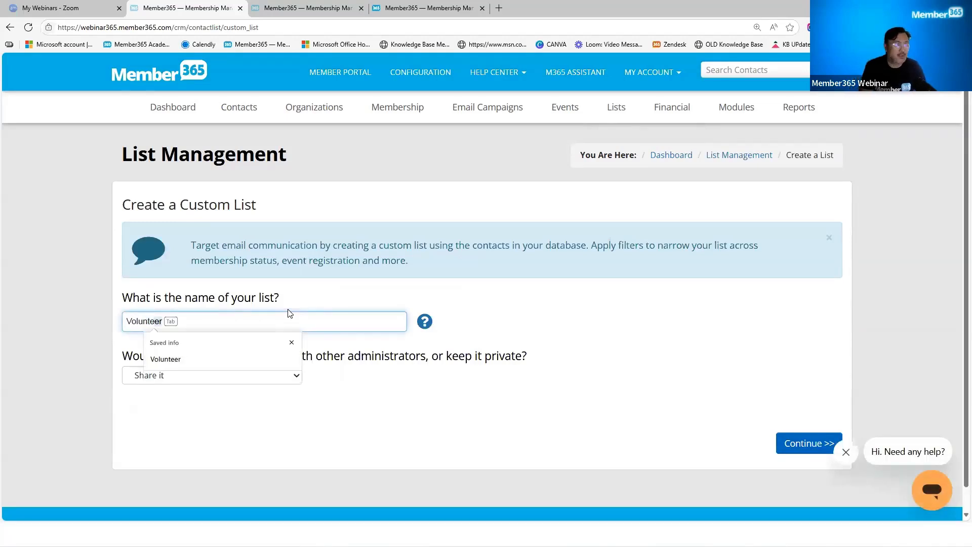
key(Tab)
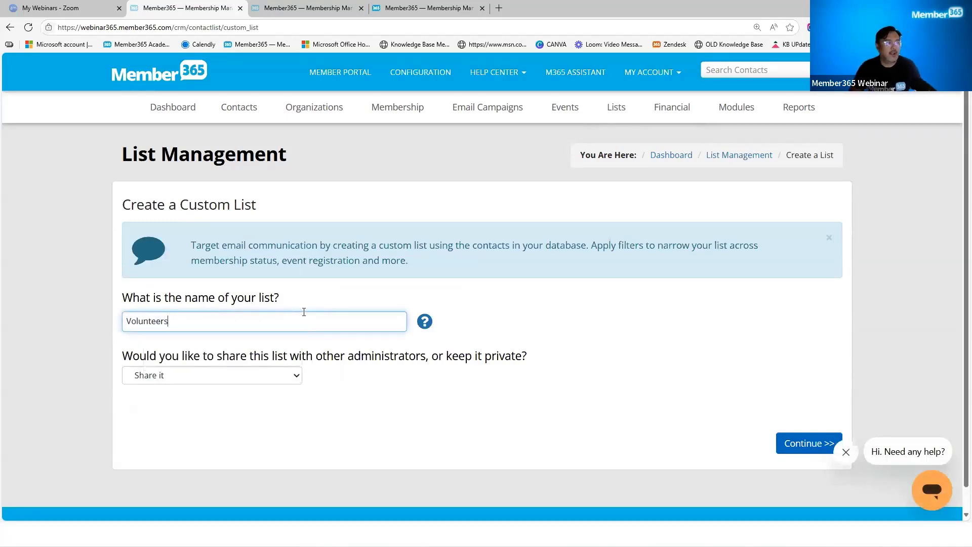
click(519, 313)
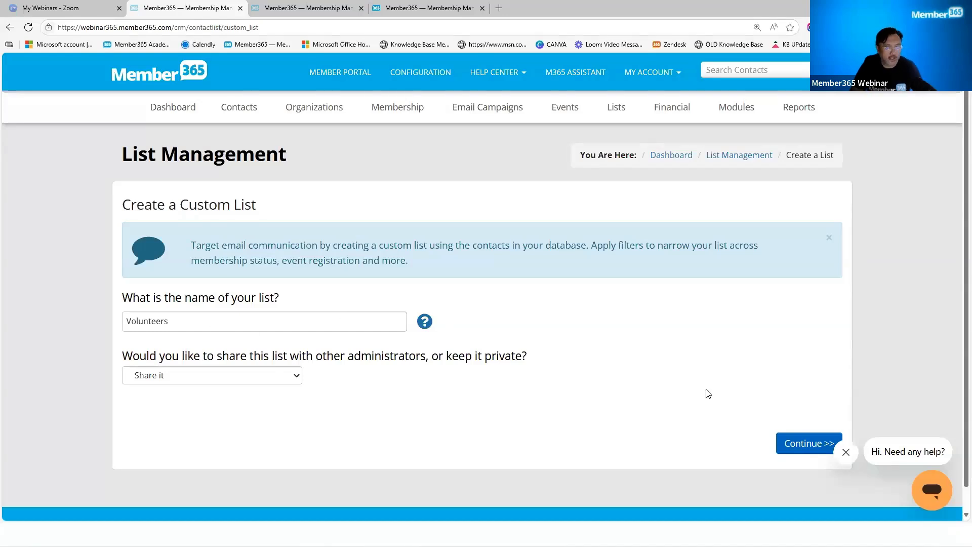
Compare the sharing options, keep the Volunteers list shared with other administrators, and continue to its filters
click(236, 381)
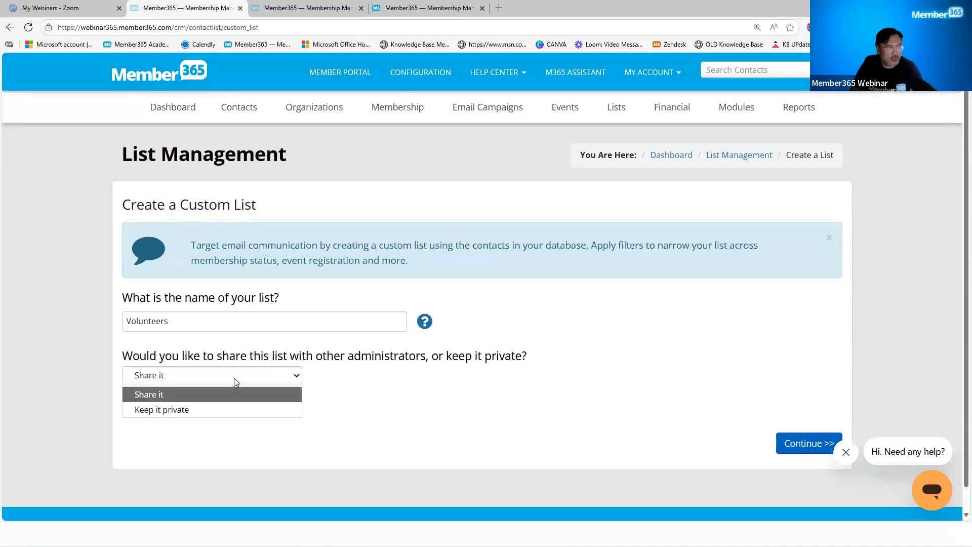
click(219, 411)
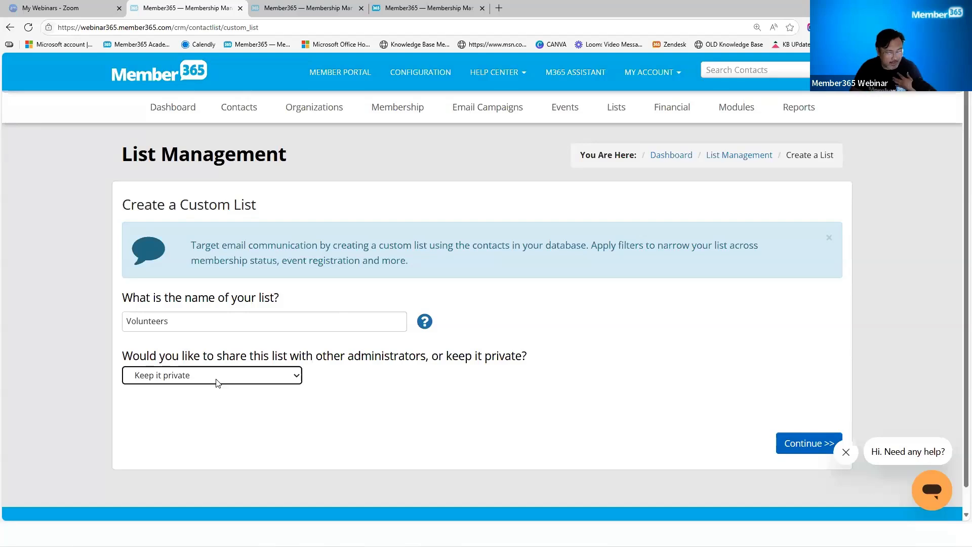
click(218, 383)
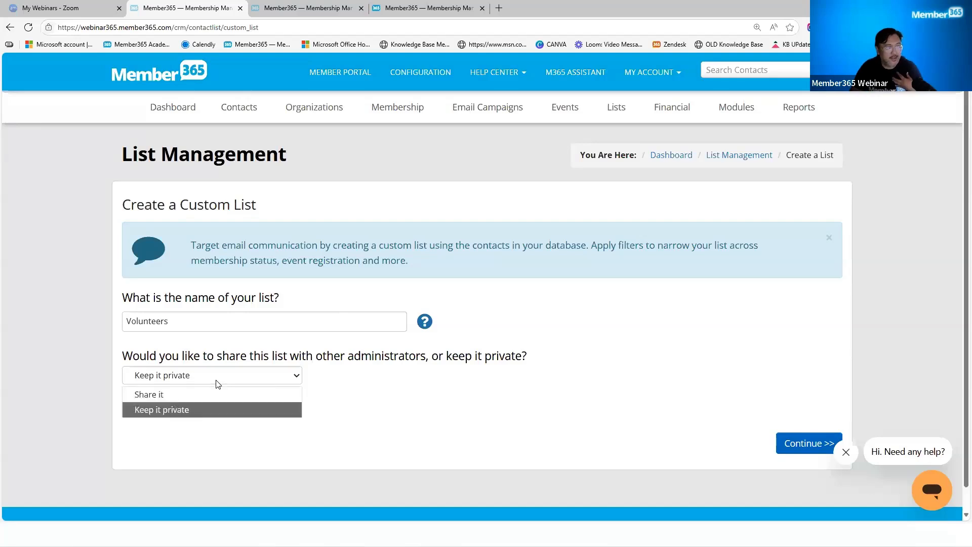
click(205, 396)
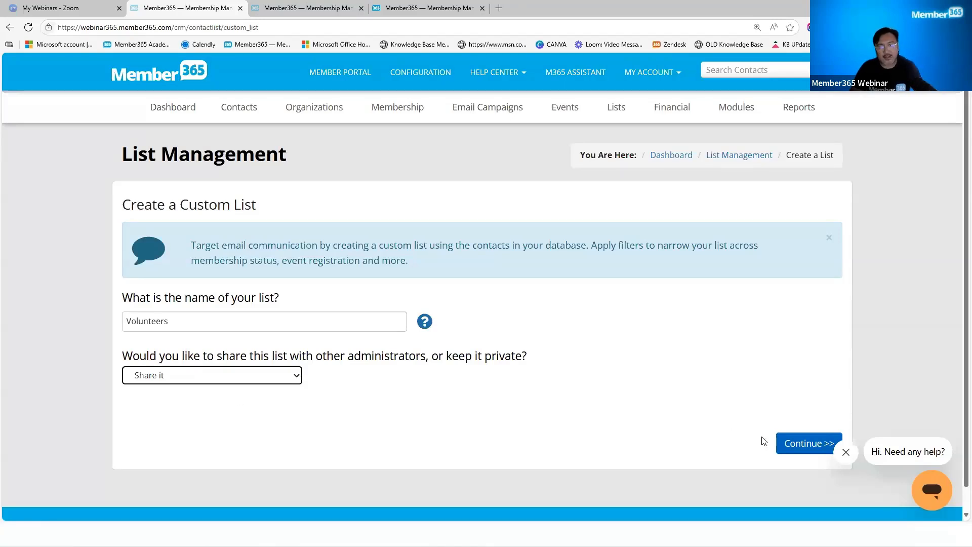
click(787, 445)
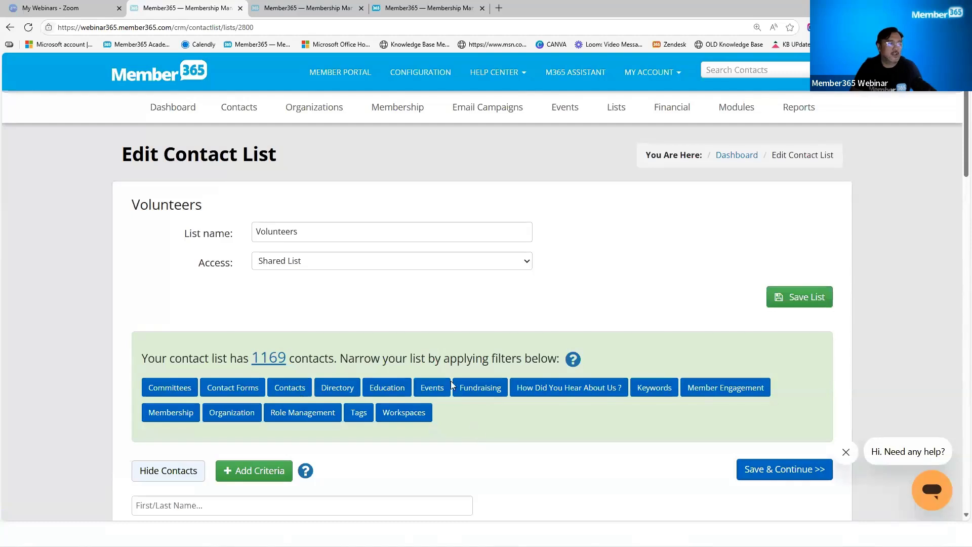
Filter the Volunteers list by the Volunteer Contact classification and save the filter
double_click(256, 236)
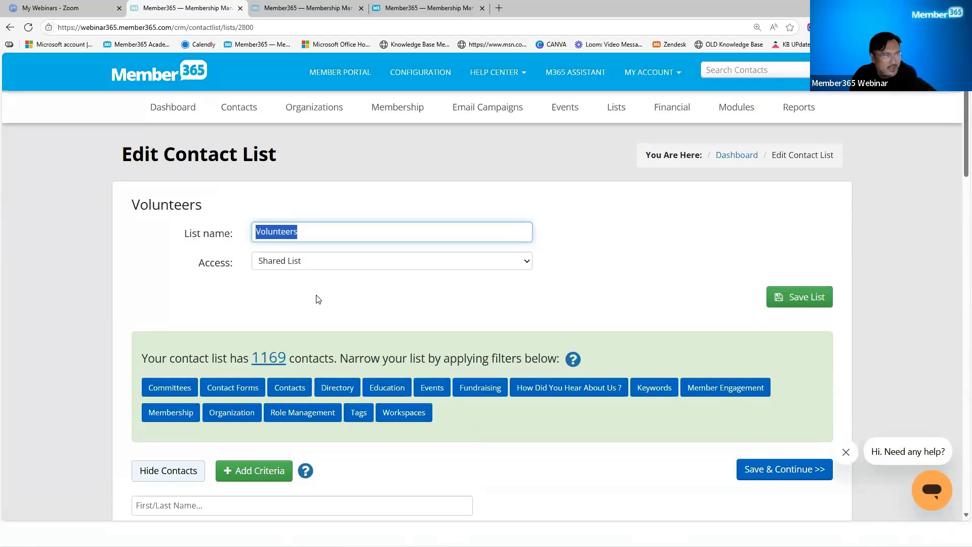
click(295, 389)
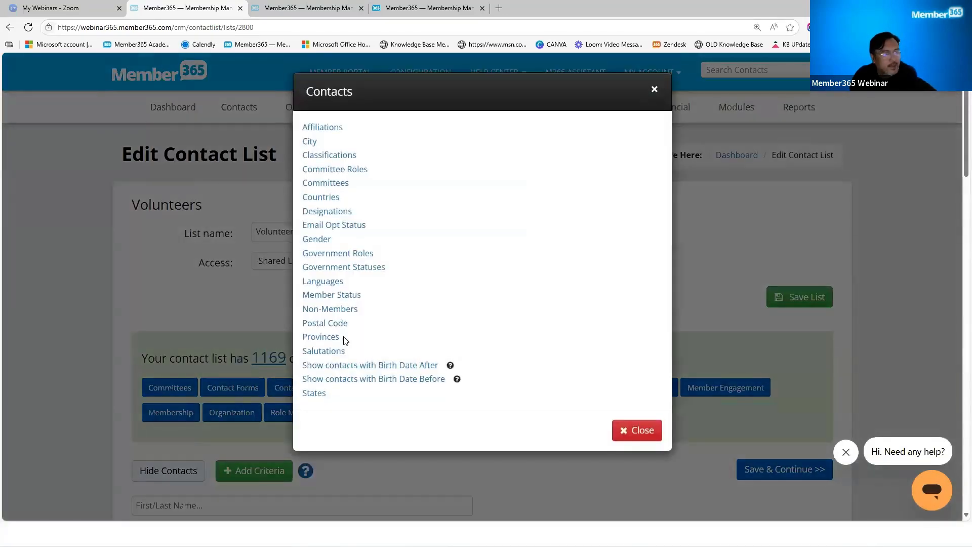
click(347, 156)
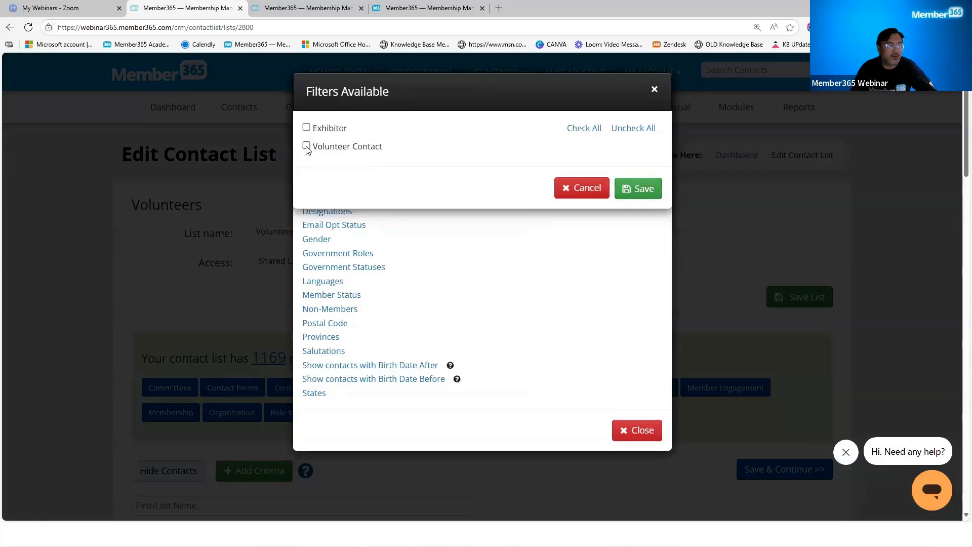
click(306, 147)
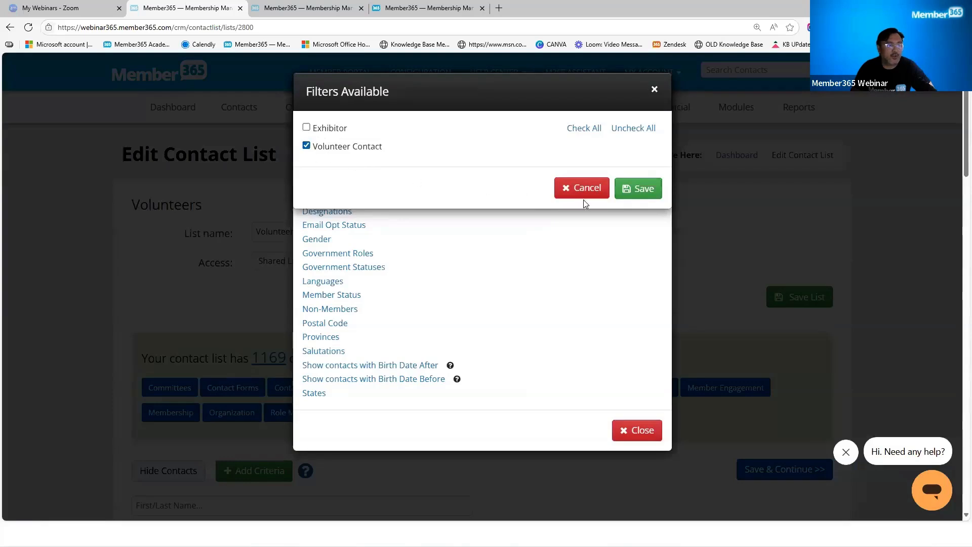
click(639, 189)
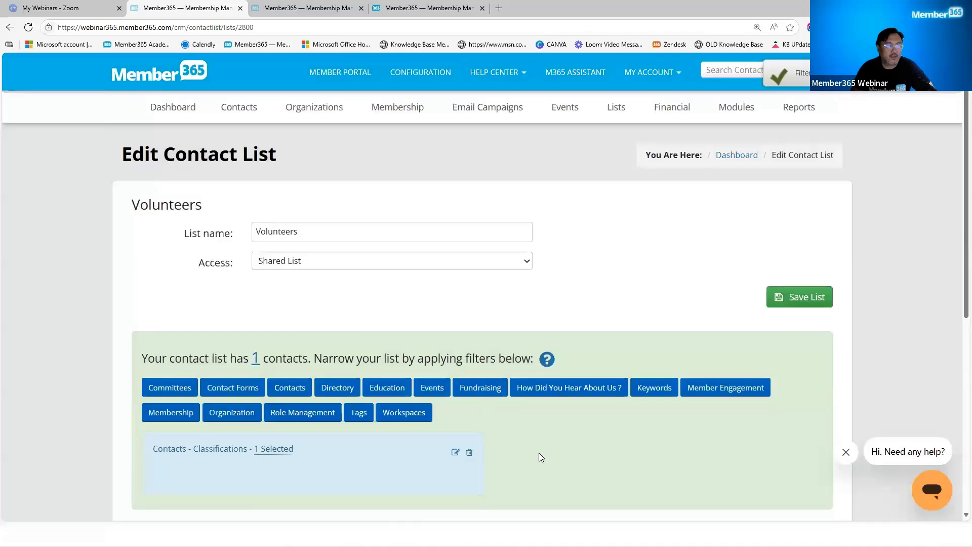
Examine the contacts matching the classification filter and review the list's name and access settings
scroll(539, 453, down, 3)
scroll(225, 375, down, 3)
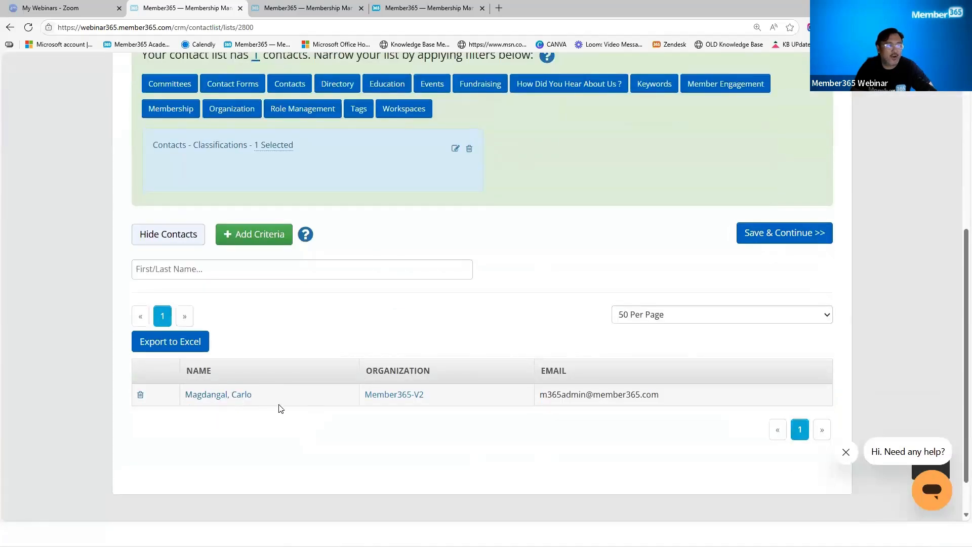
scroll(278, 406, up, 2)
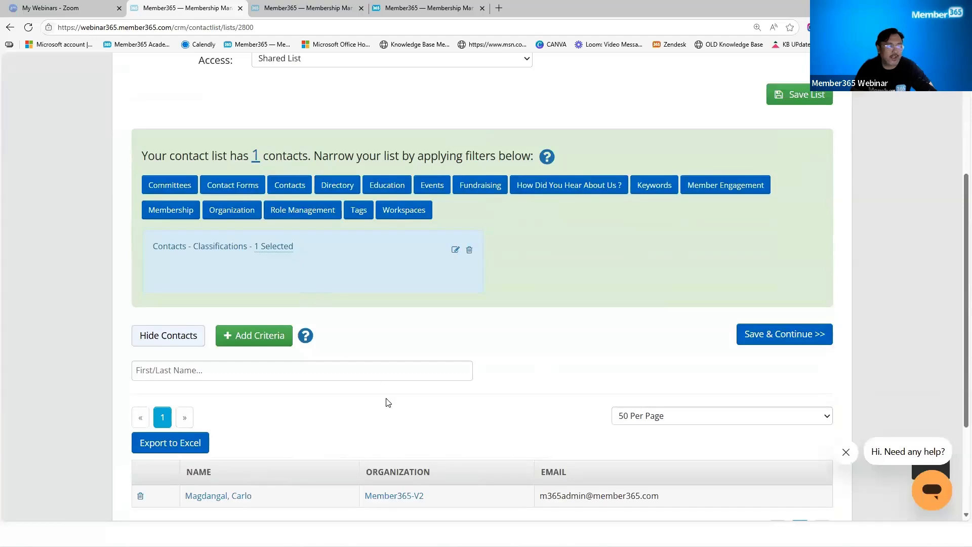
scroll(451, 418, up, 1)
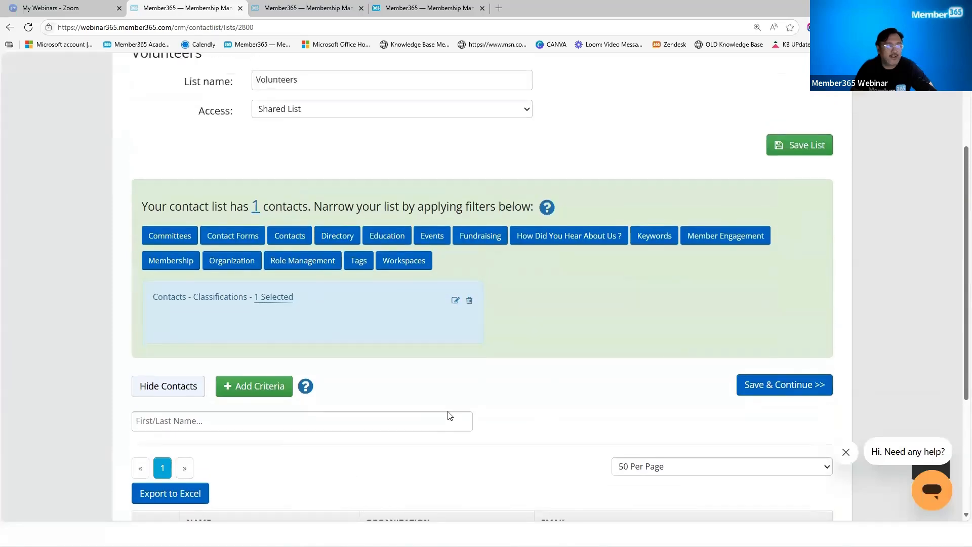
double_click(304, 76)
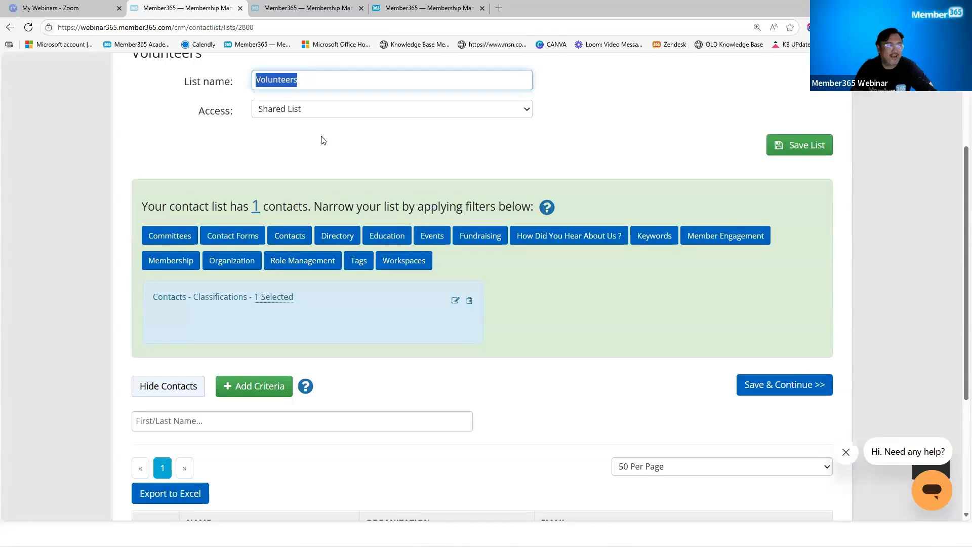
click(310, 79)
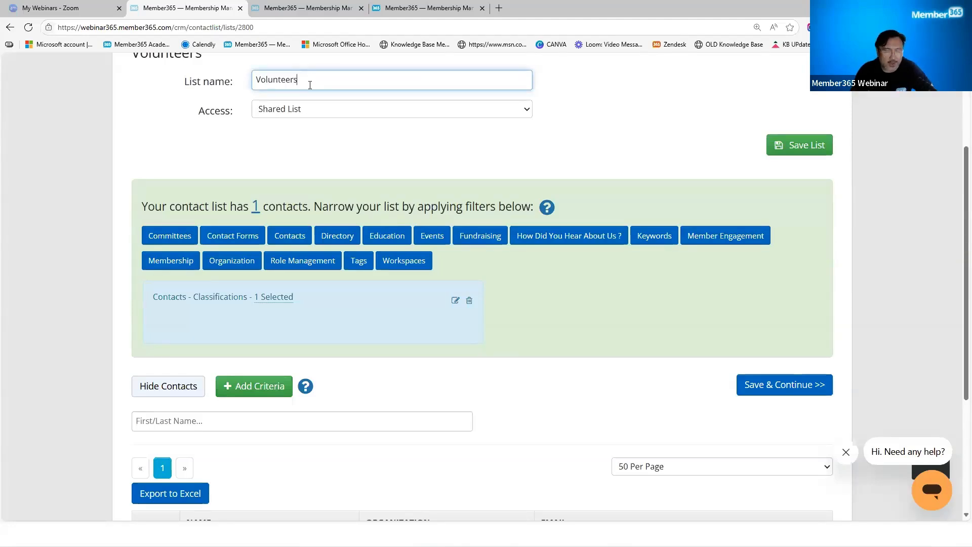
double_click(273, 79)
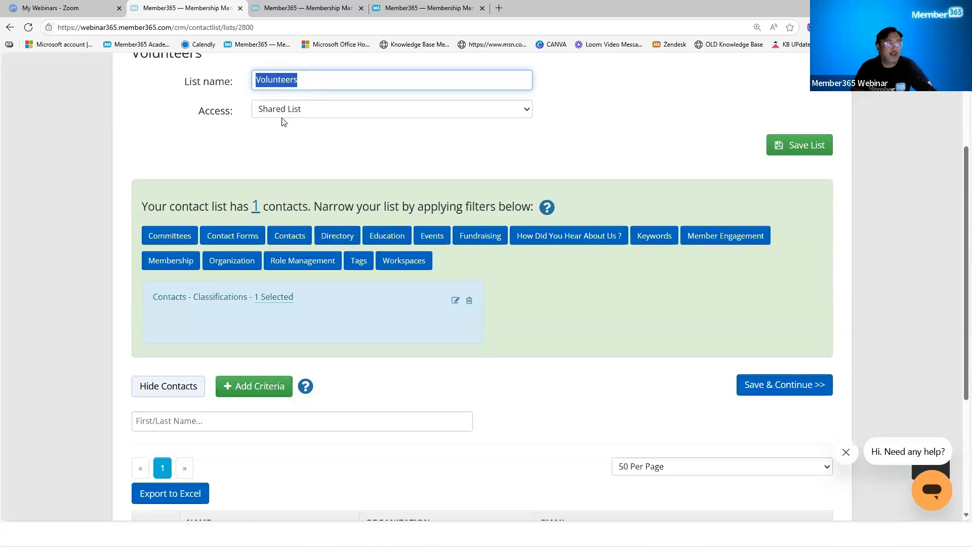
click(313, 152)
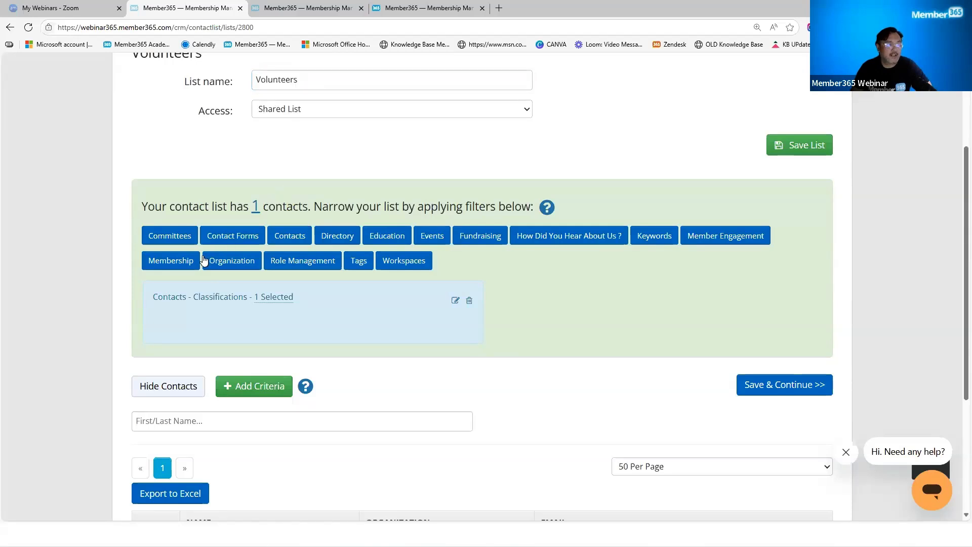
Try adding a Shared Contact Tags filter for Prospective Members, and discard it
click(358, 262)
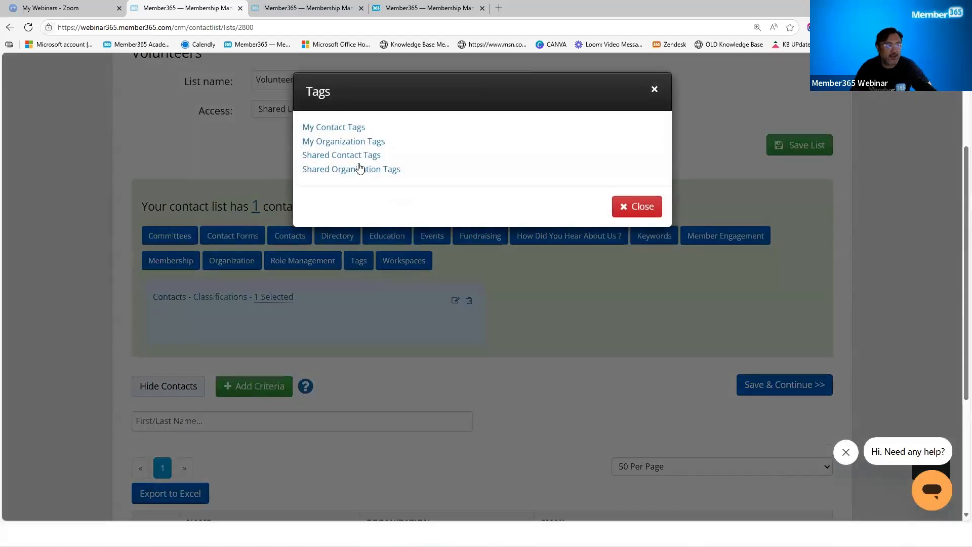
click(348, 161)
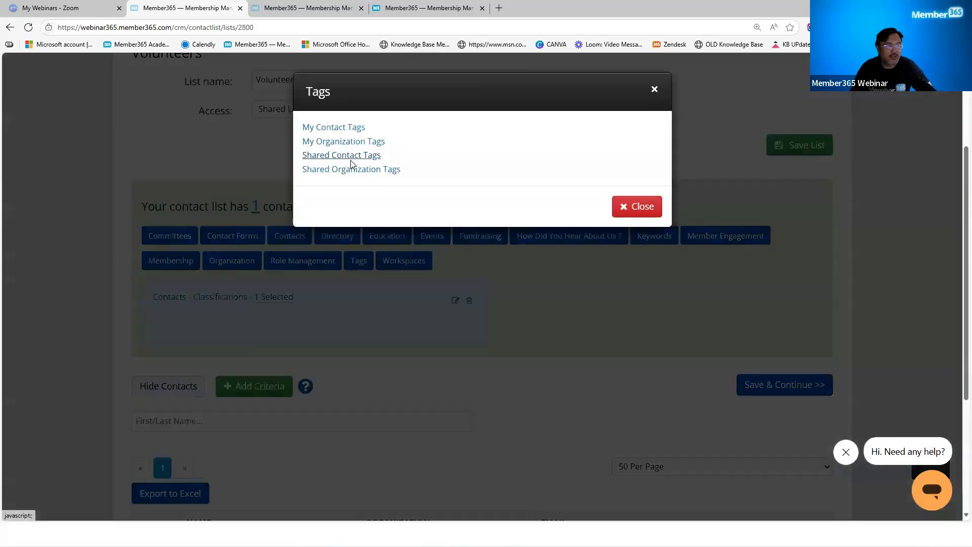
scroll(387, 284, down, 3)
scroll(387, 284, down, 3)
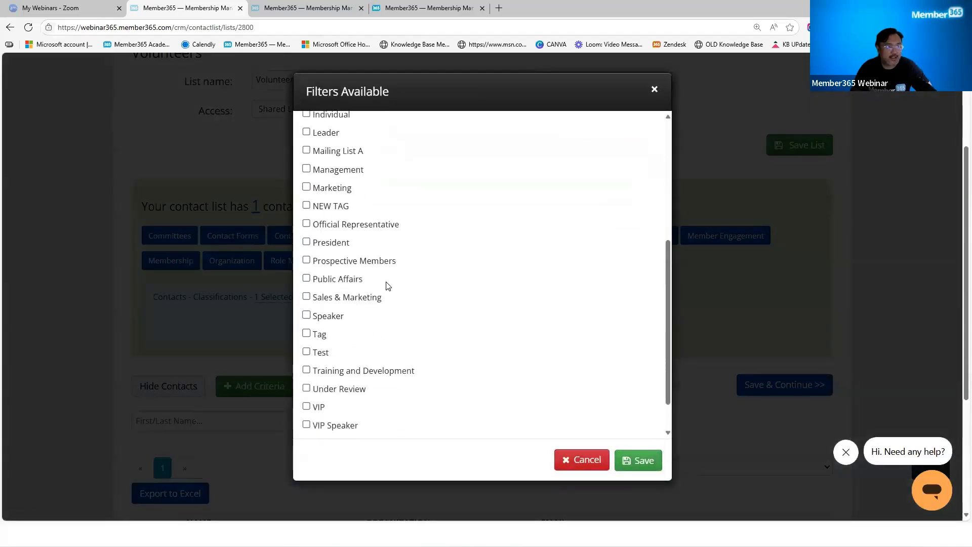
scroll(368, 275, up, 1)
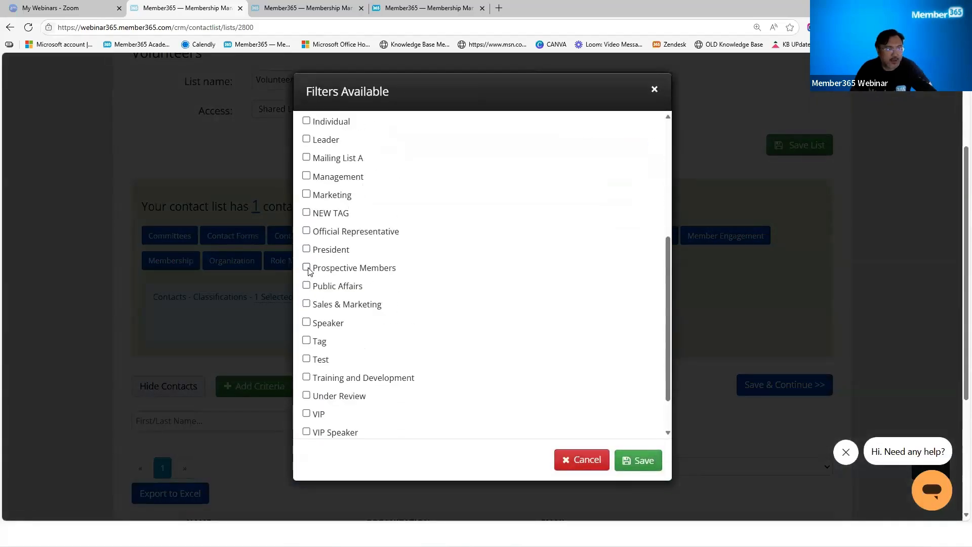
click(354, 268)
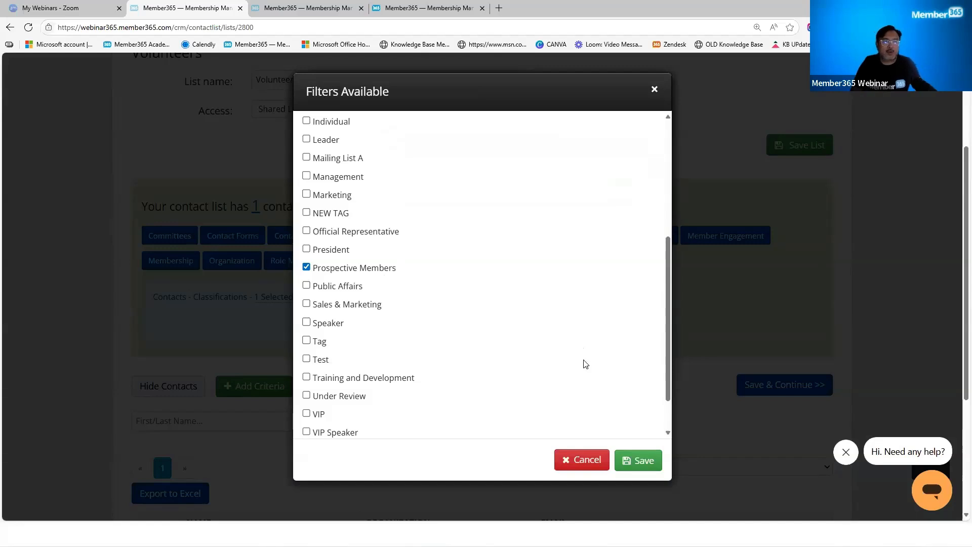
click(588, 461)
click(633, 208)
Save the Volunteers list and open the page for managing lists
click(797, 145)
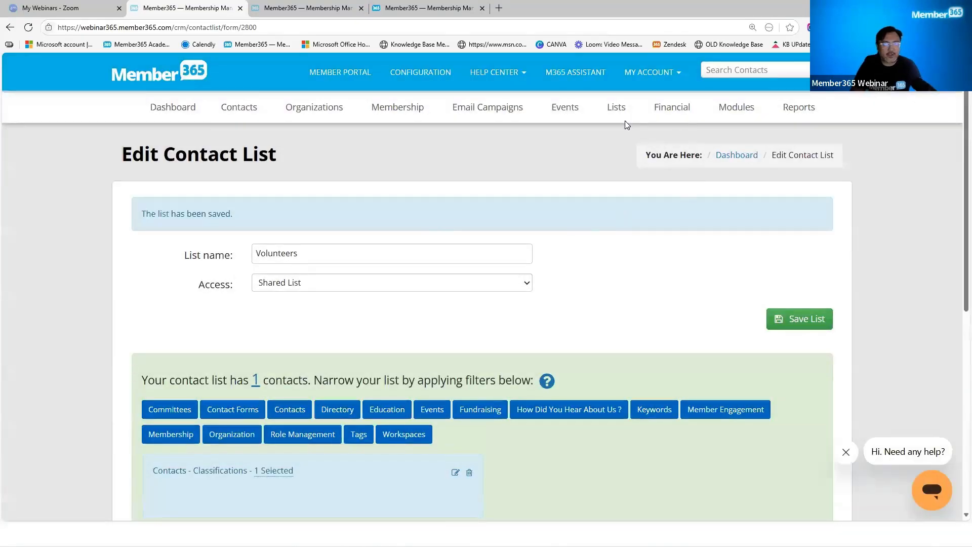
click(617, 112)
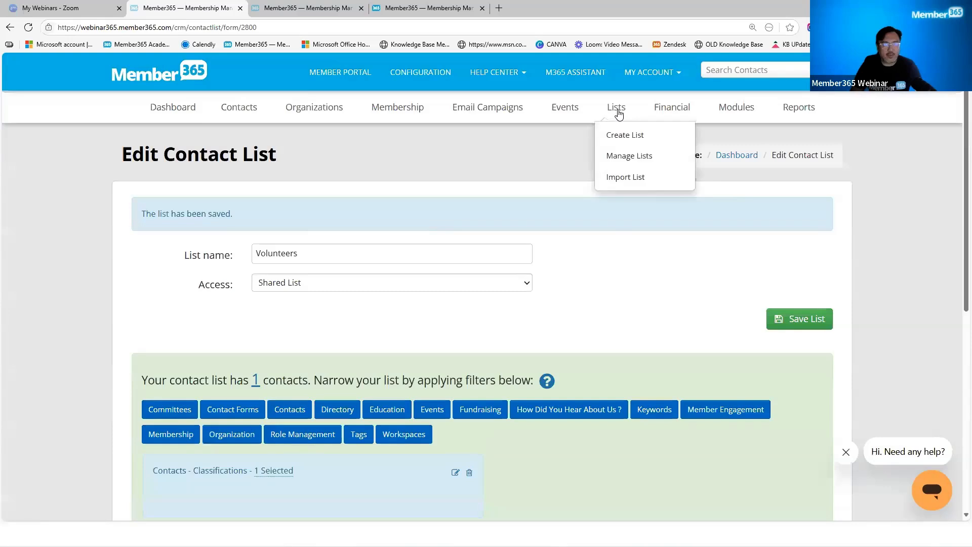
click(624, 157)
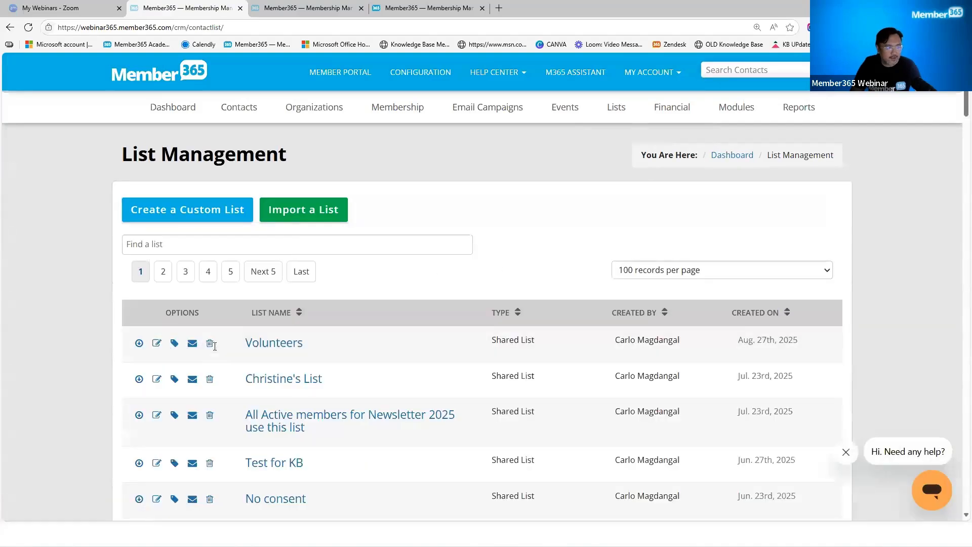
Examine the Volunteers entry and its email option, the email campaign options, and the other contact lists
drag(307, 342, 247, 346)
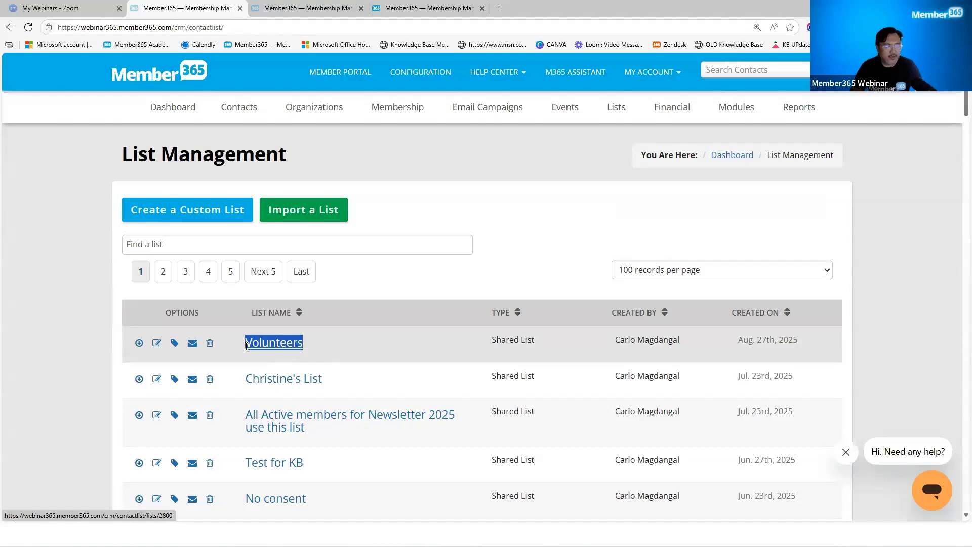
click(532, 252)
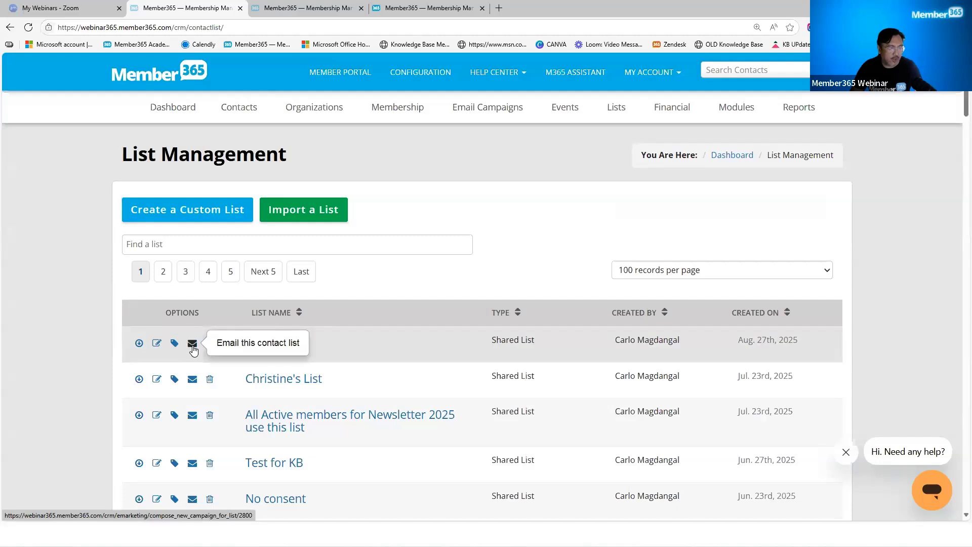
mouse_move(499, 111)
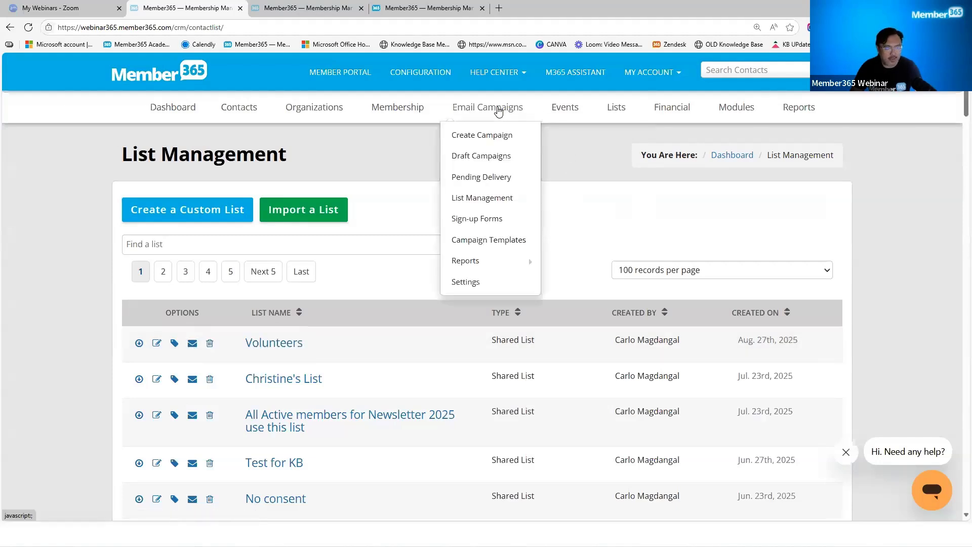
drag(304, 345, 248, 346)
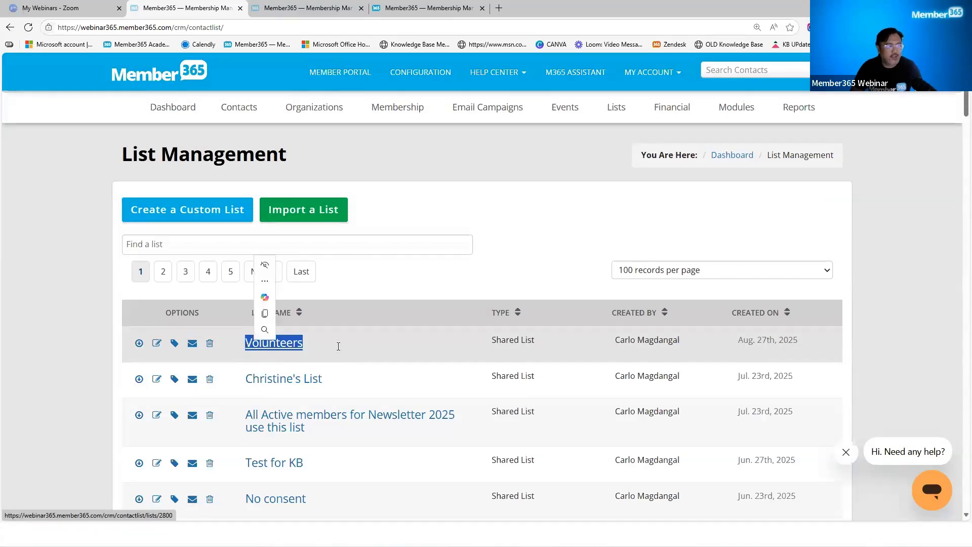
click(284, 346)
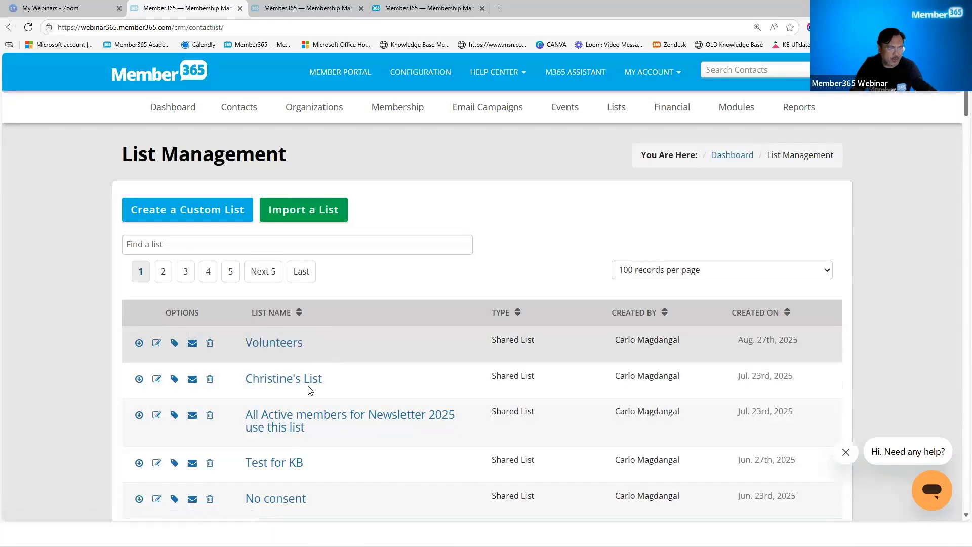
scroll(305, 422, down, 4)
scroll(263, 390, up, 2)
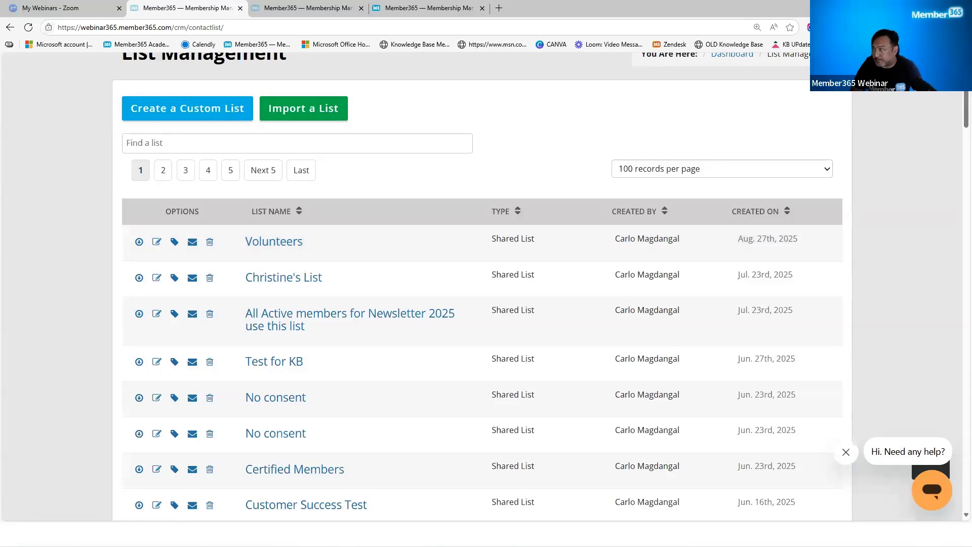
Switch to the Canva presentation and advance from the agenda to the Best Practices slide
key(alt+Tab)
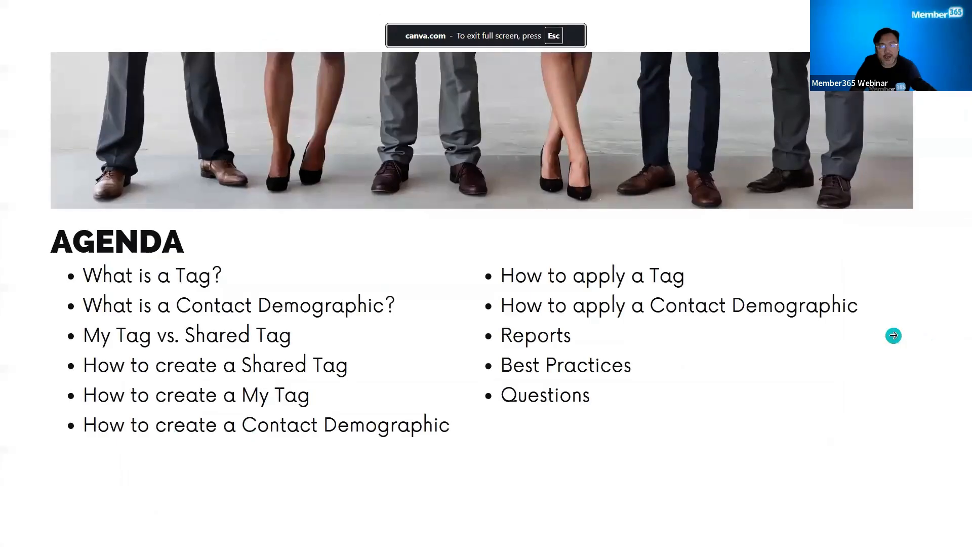
click(894, 335)
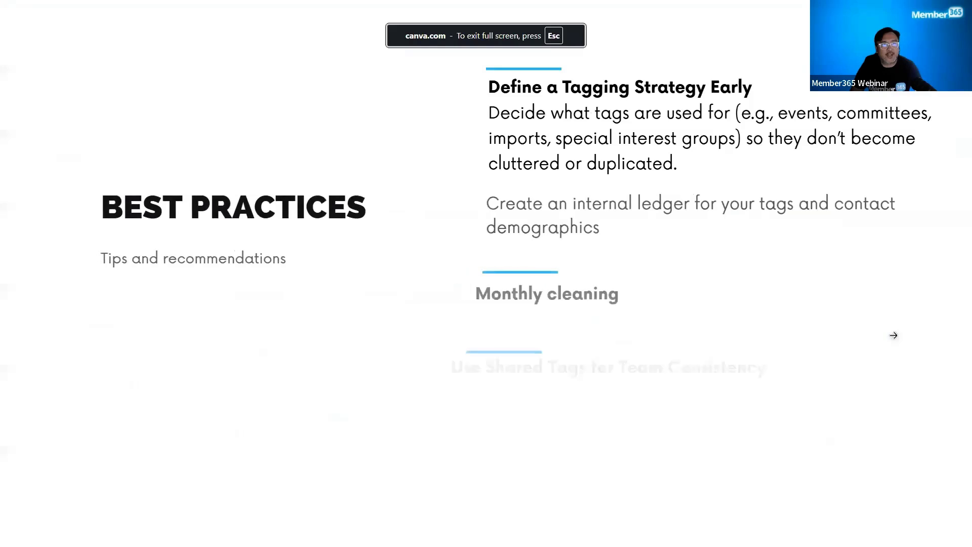